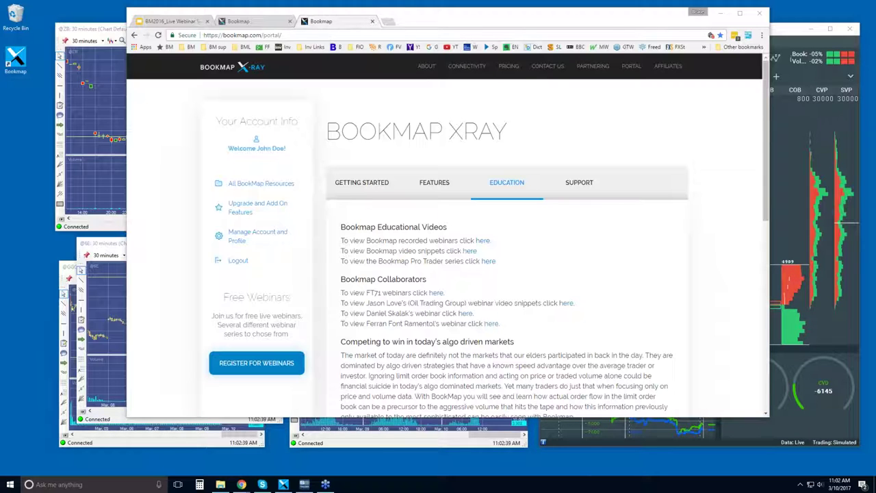
Show the risk disclaimer slide, then bring up the Pricing section of the Bookmap website
left_click(171, 21)
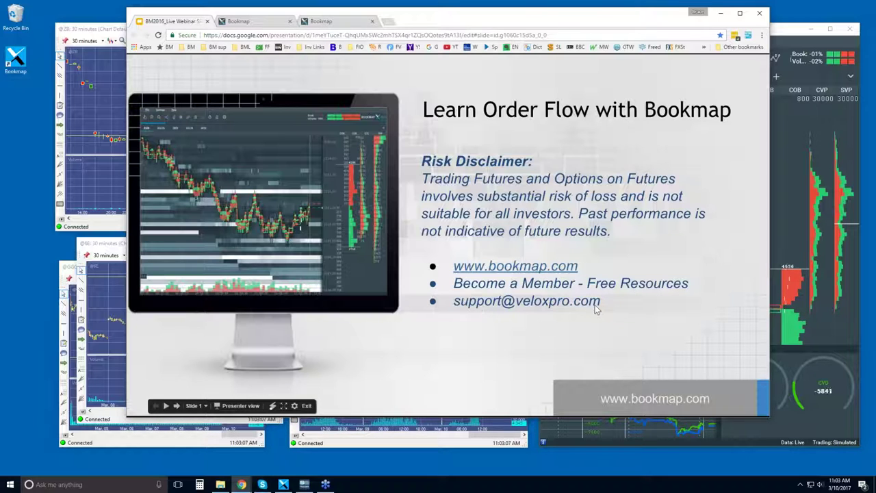
key("ctrl+Tab")
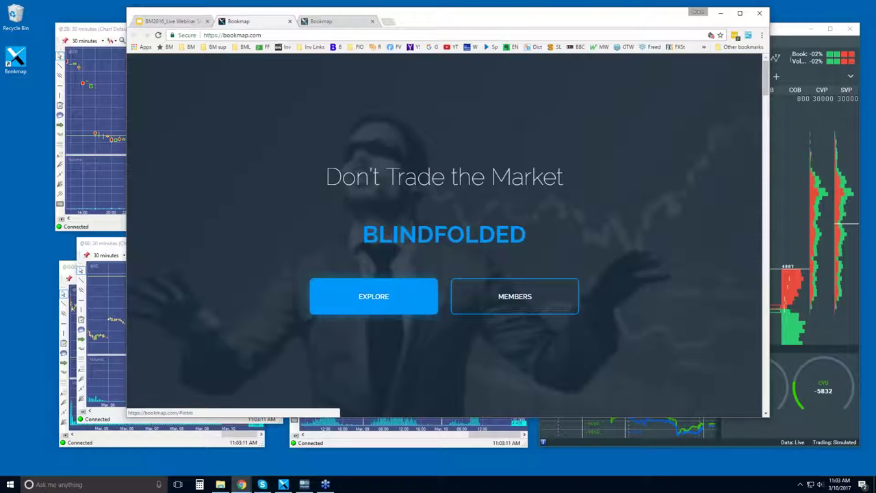
left_click(376, 296)
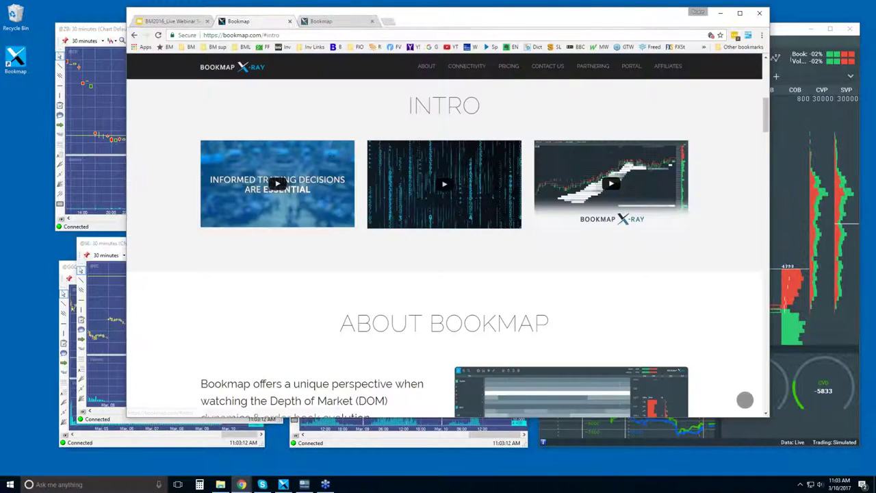
left_click(507, 68)
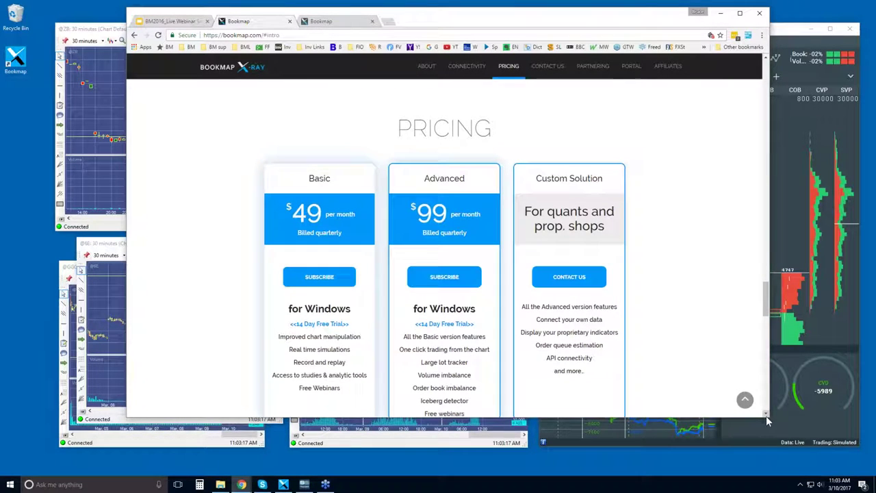
Enlarge the browser window to fit the full pricing tables and examine the Advanced plan's feature list
left_click_drag(769, 417, 773, 465)
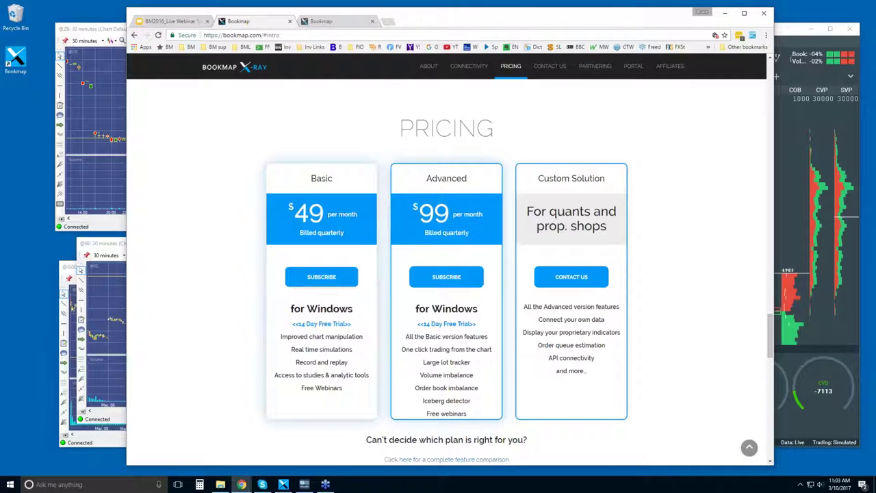
double_click(410, 336)
left_click_drag(402, 349, 479, 405)
left_click(478, 405)
From the member portal, open the webinar registration page, view the webinars on offer and close the page without registering
left_click(331, 26)
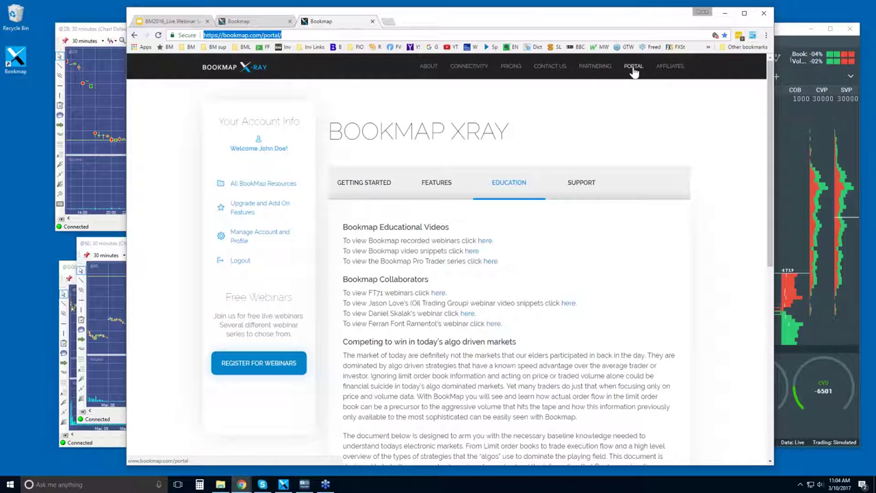
left_click(243, 370)
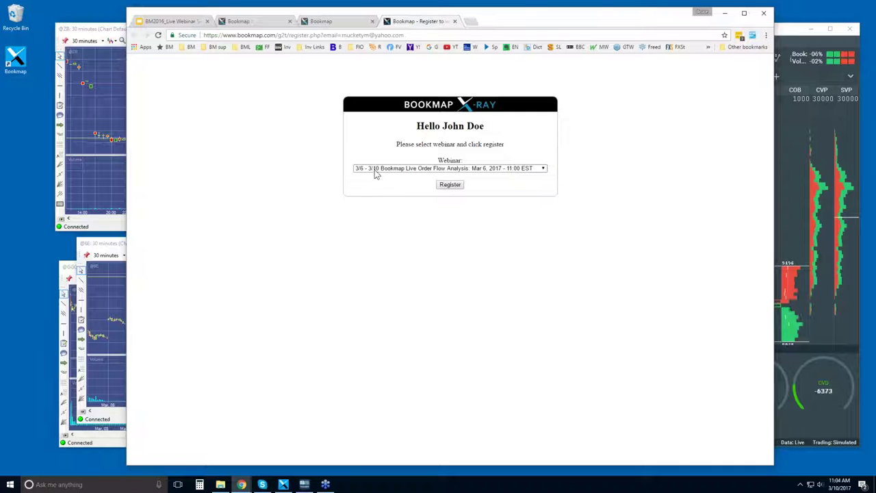
left_click(542, 169)
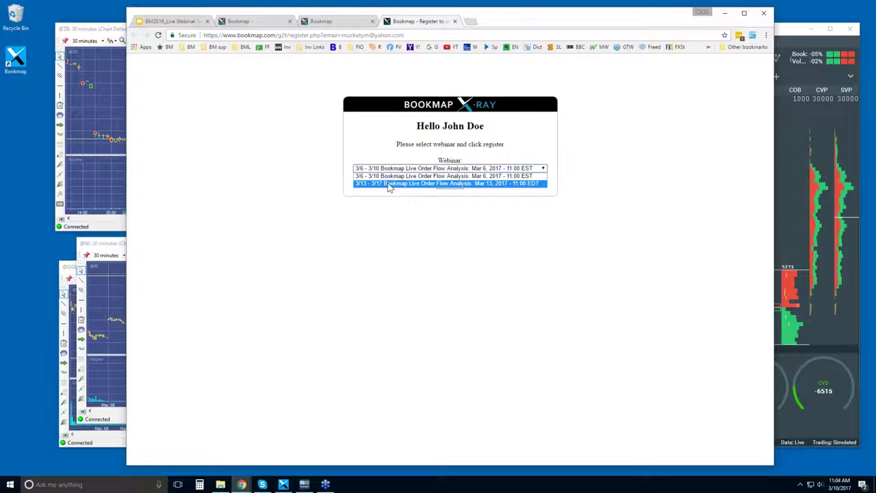
left_click(518, 260)
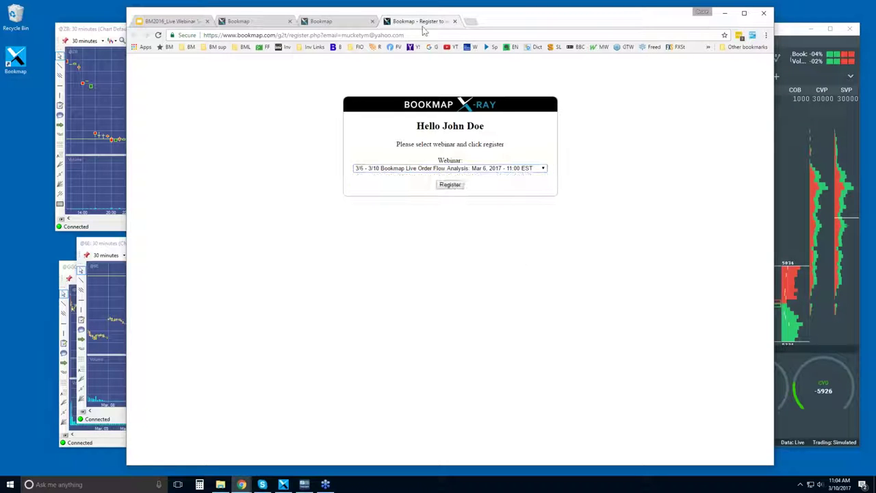
left_click(453, 21)
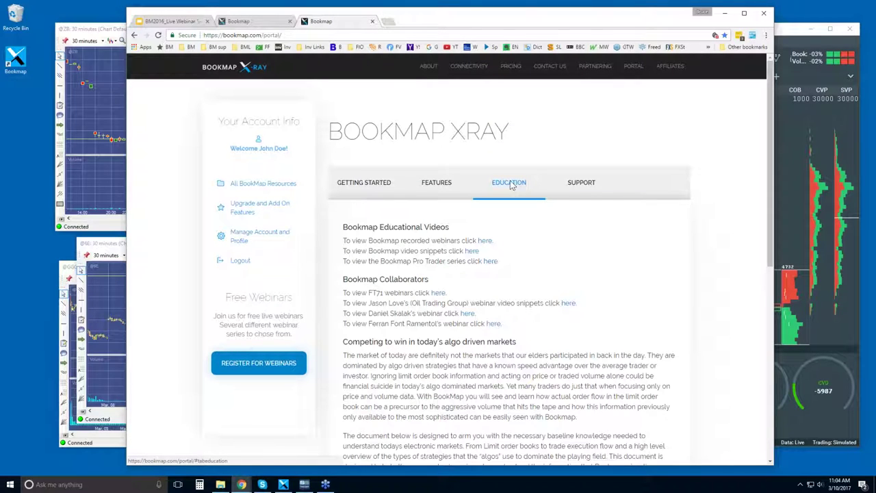
Browse the recorded webinars playlist from the Education section and open the 2017-03-09 Bookmap Live Order Flow video, paused
left_click(485, 241)
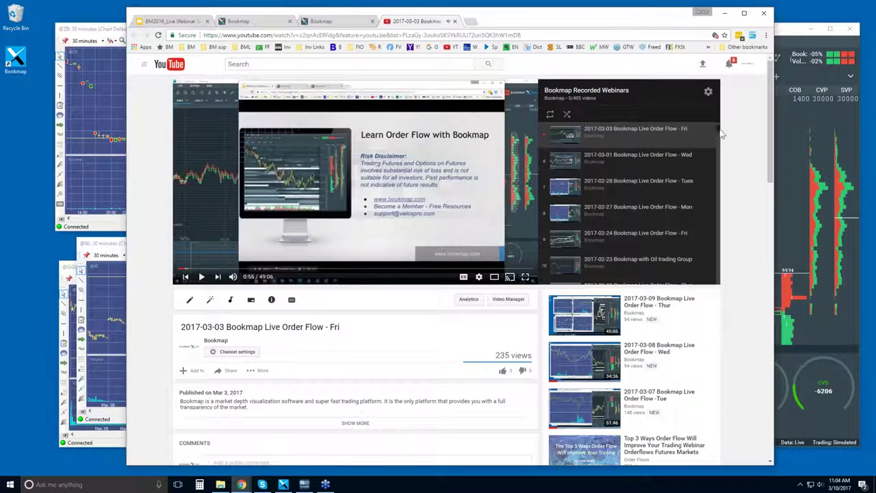
scroll(717, 144, "down", 4)
scroll(718, 144, "up", 3)
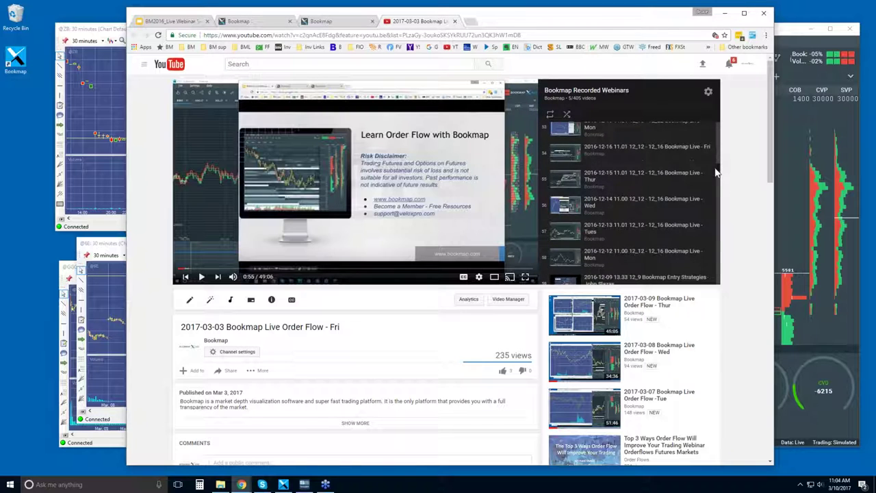
scroll(718, 135, "up", 3)
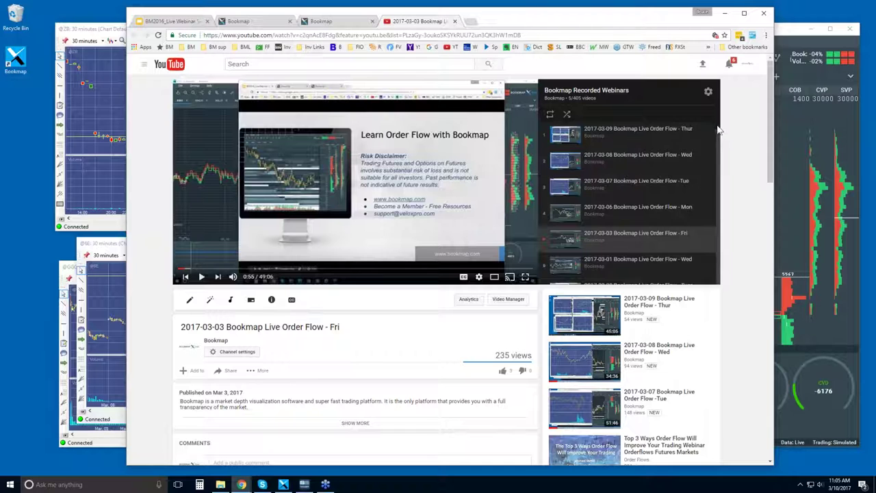
left_click(634, 134)
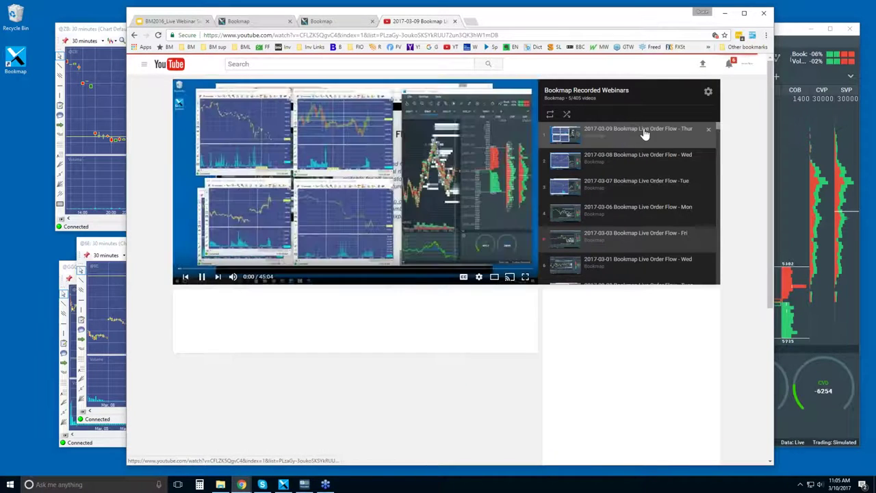
left_click(203, 277)
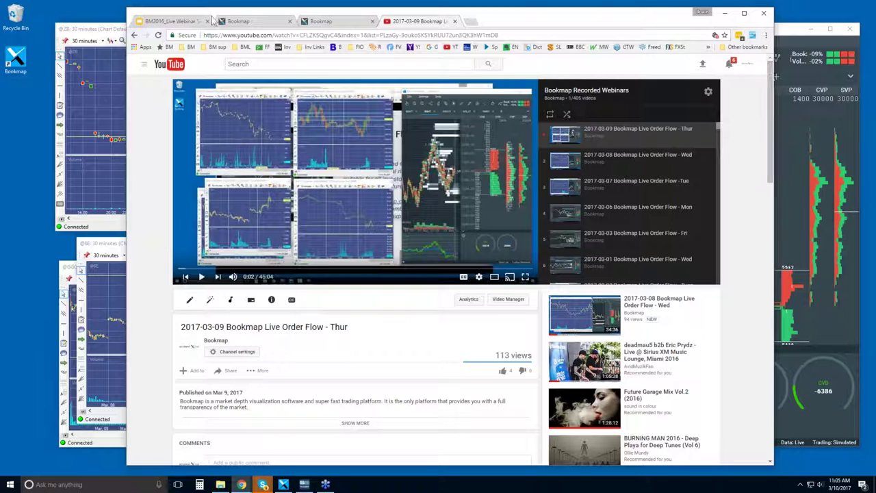
Return to the presentation, close the YouTube page and advance to slide 2
left_click(180, 22)
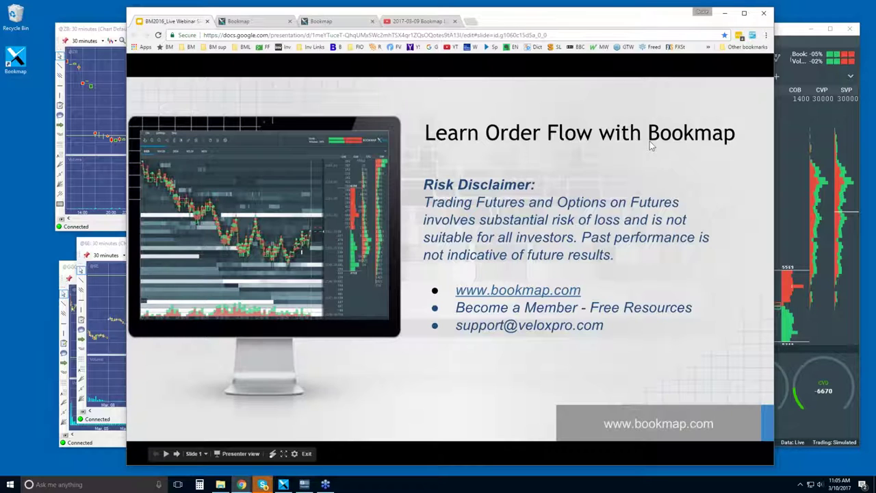
left_click(455, 22)
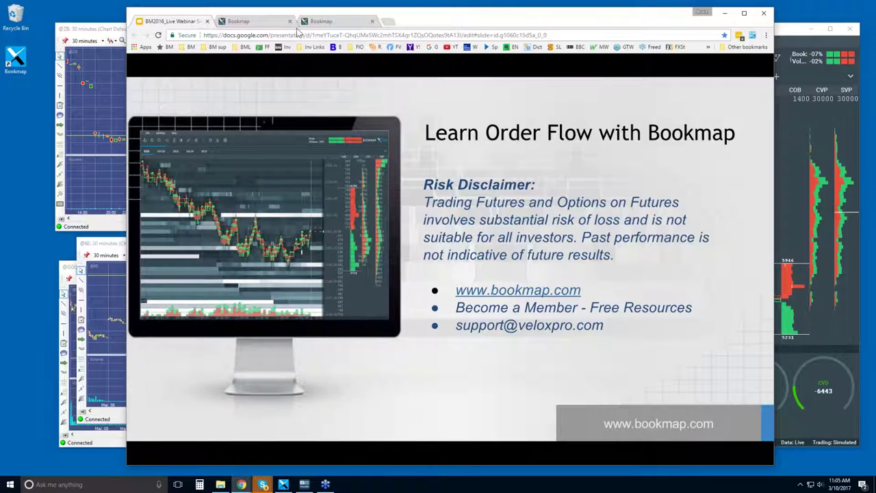
left_click(564, 197)
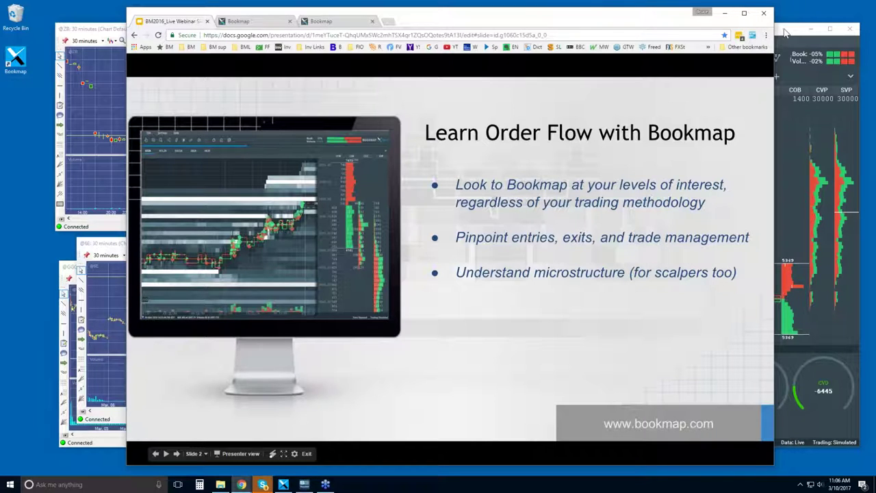
left_click(101, 31)
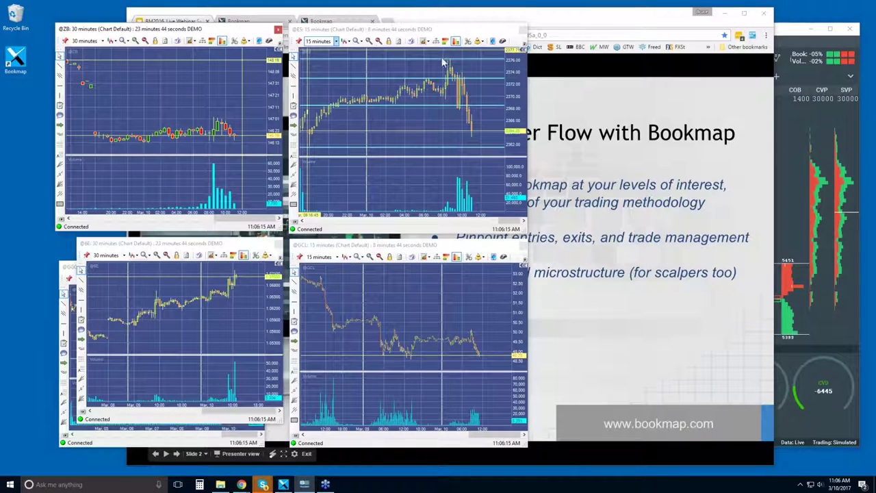
double_click(442, 29)
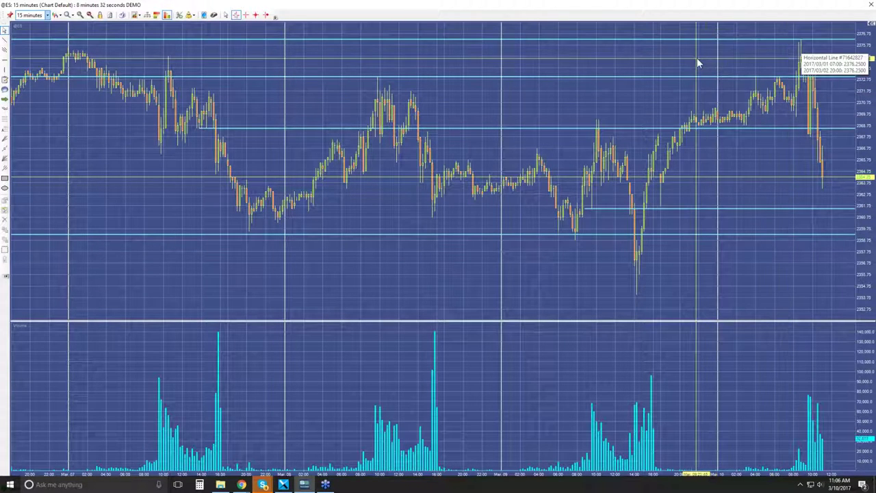
scroll(698, 61, "up", 2)
scroll(698, 63, "down", 1)
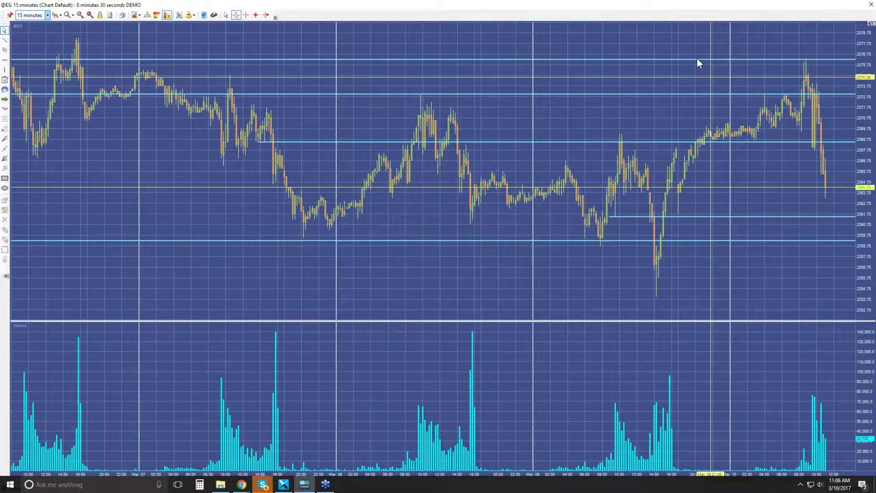
scroll(698, 63, "down", 2)
scroll(698, 63, "down", 1)
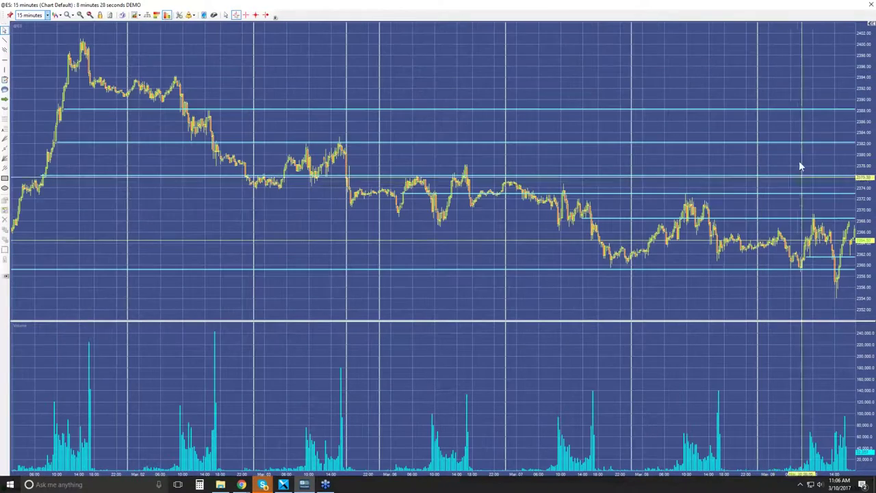
scroll(798, 124, "down", 1)
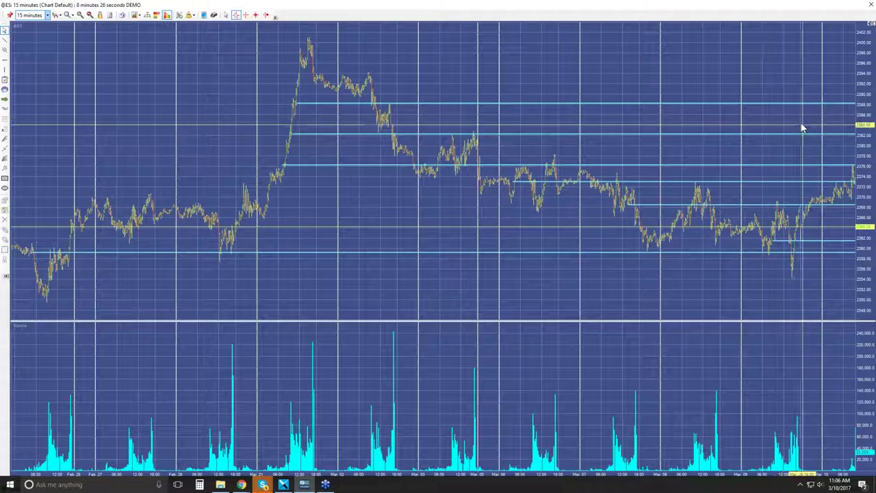
double_click(765, 7)
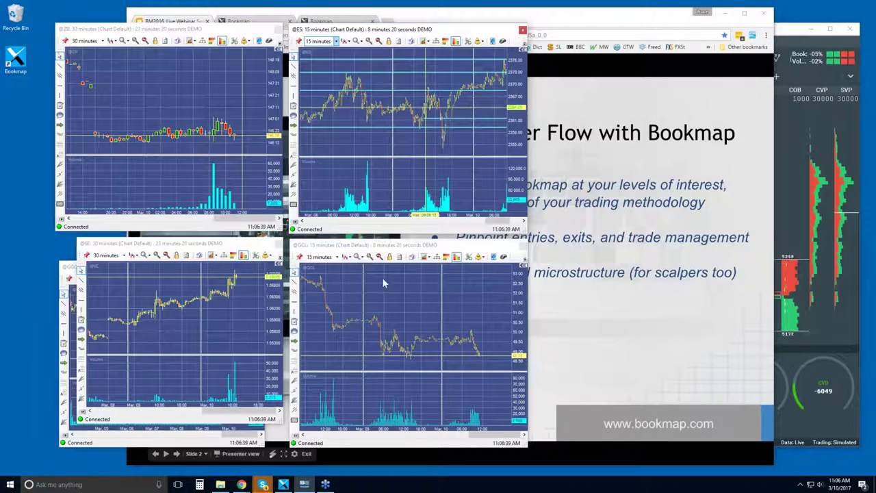
left_click_drag(290, 233, 10, 458)
scroll(467, 342, "down", 3)
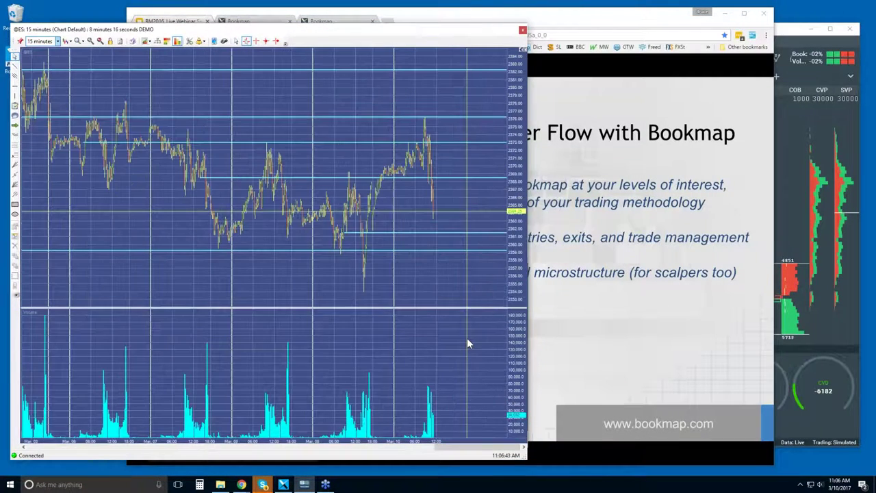
mouse_move(223, 117)
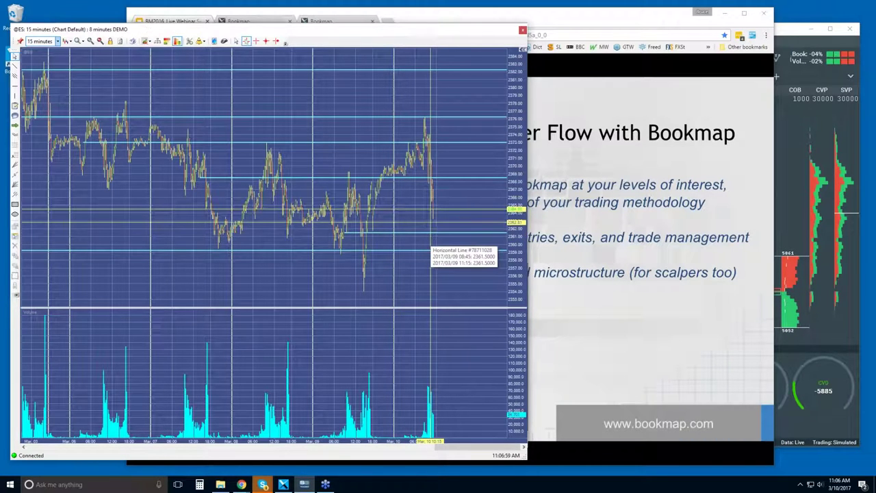
left_click_drag(404, 235, 396, 183)
scroll(395, 185, "up", 2)
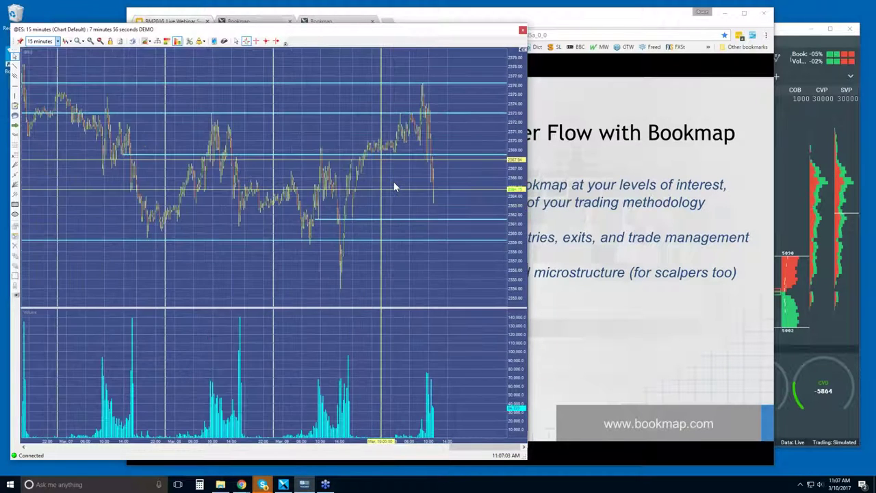
scroll(393, 185, "up", 1)
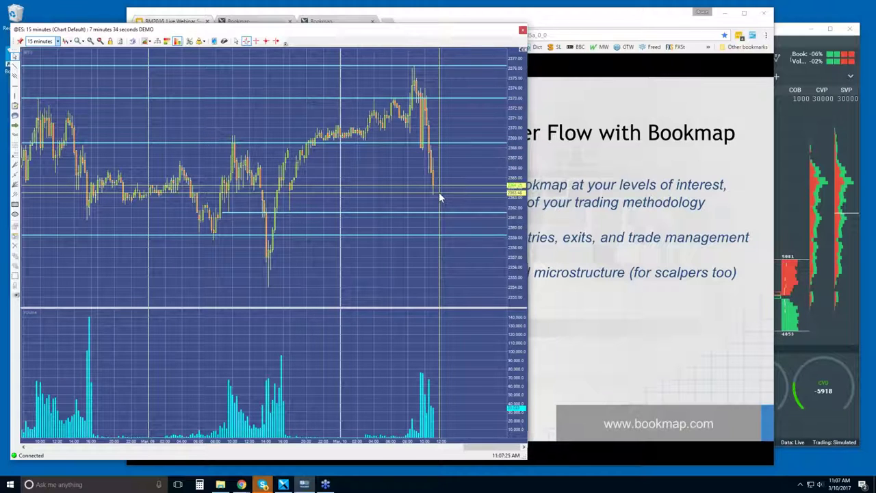
left_click(58, 41)
left_click(52, 89)
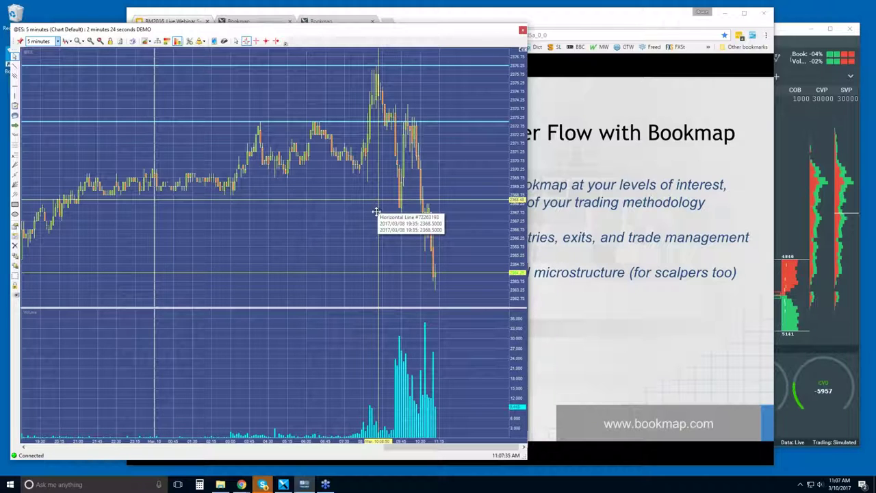
left_click_drag(377, 205, 359, 82)
left_click(109, 194)
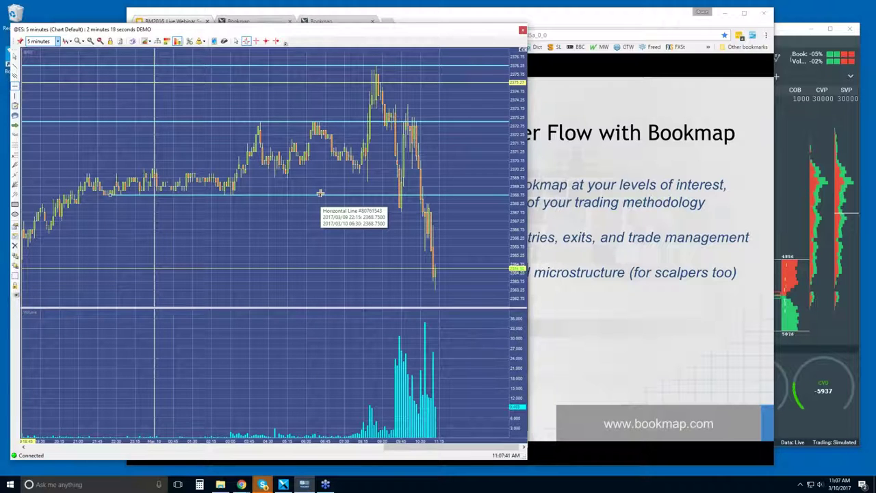
left_click(321, 194)
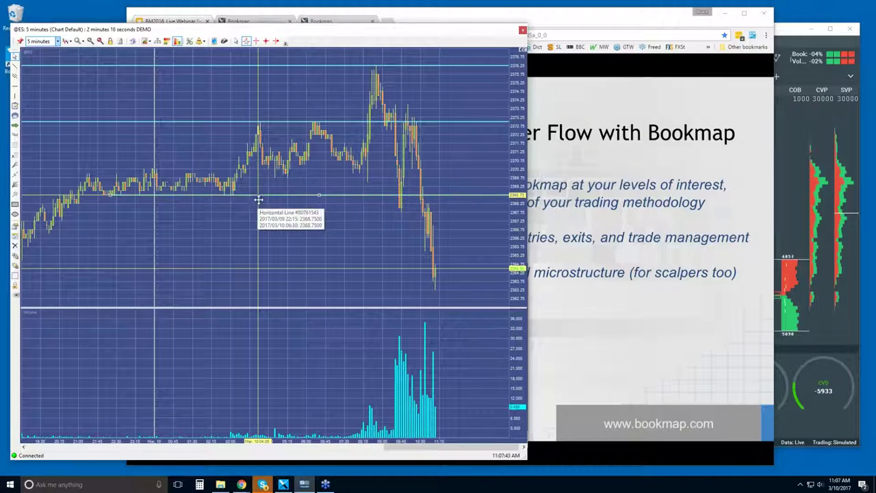
left_click_drag(258, 200, 259, 213)
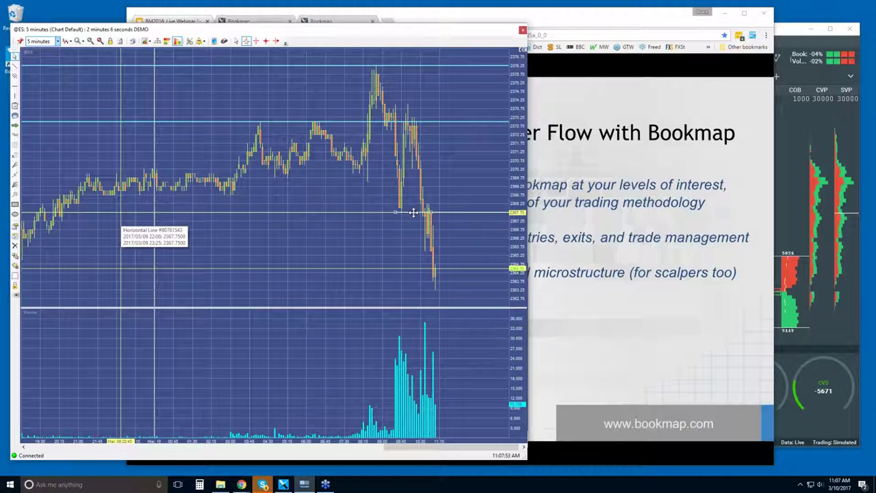
left_click_drag(413, 212, 462, 215)
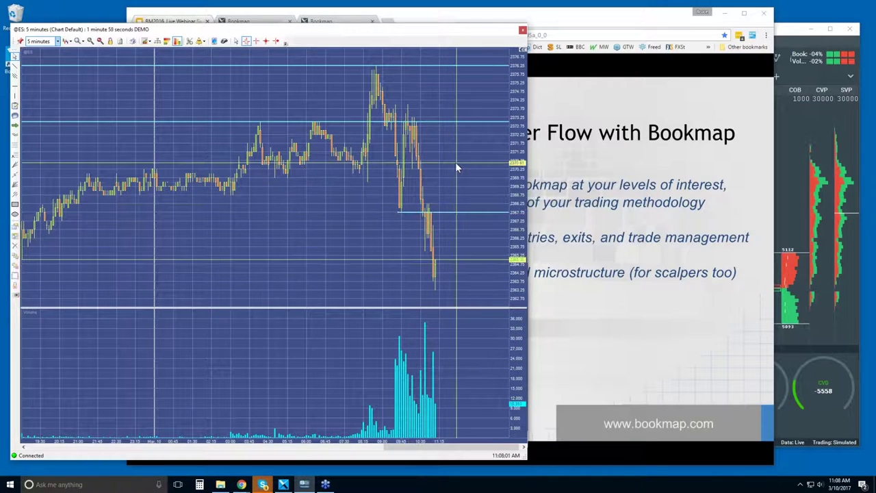
Switch to the Bookmap window, maximize it and zoom the ESM7 heatmap out to cover the morning session
left_click(782, 36)
double_click(671, 31)
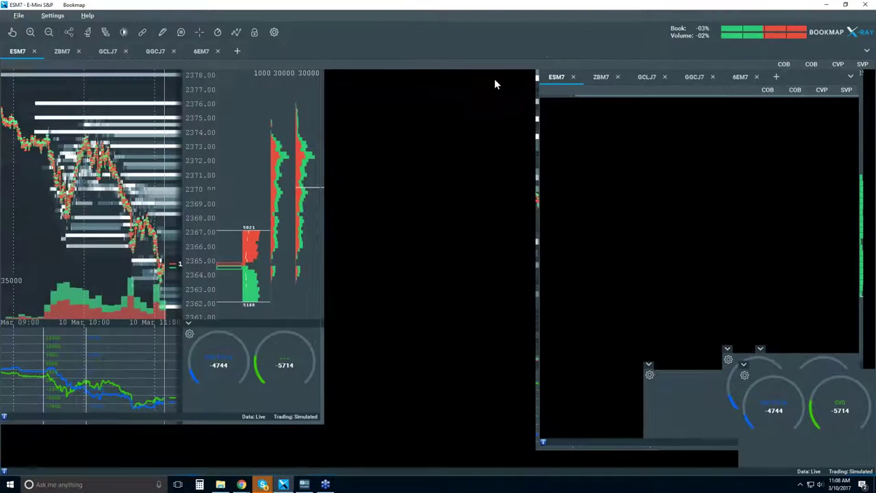
scroll(374, 158, "down", 2)
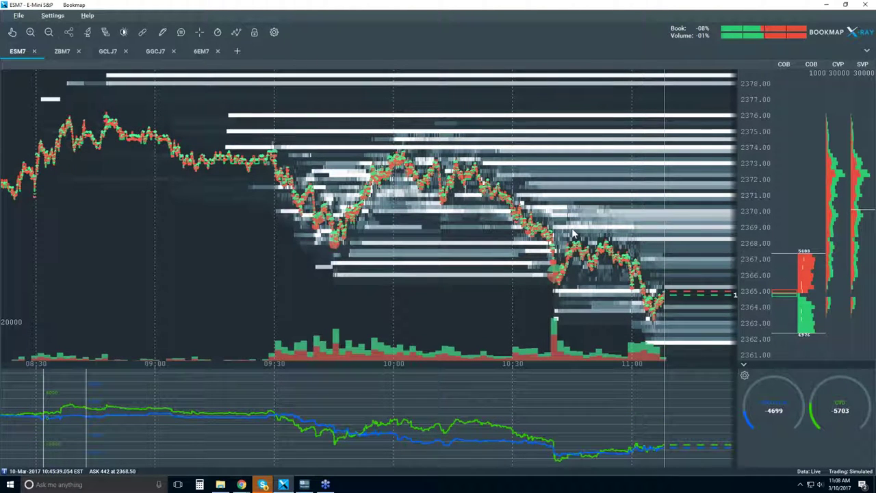
scroll(563, 216, "up", 2)
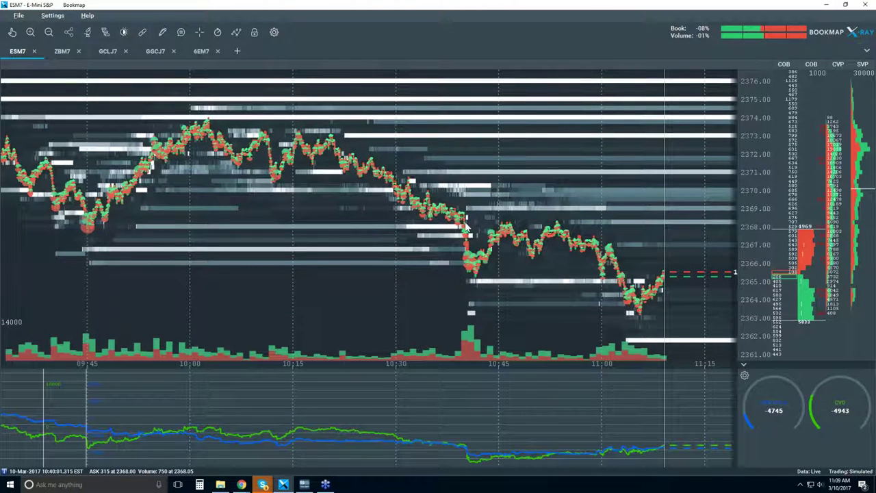
scroll(465, 225, "down", 3)
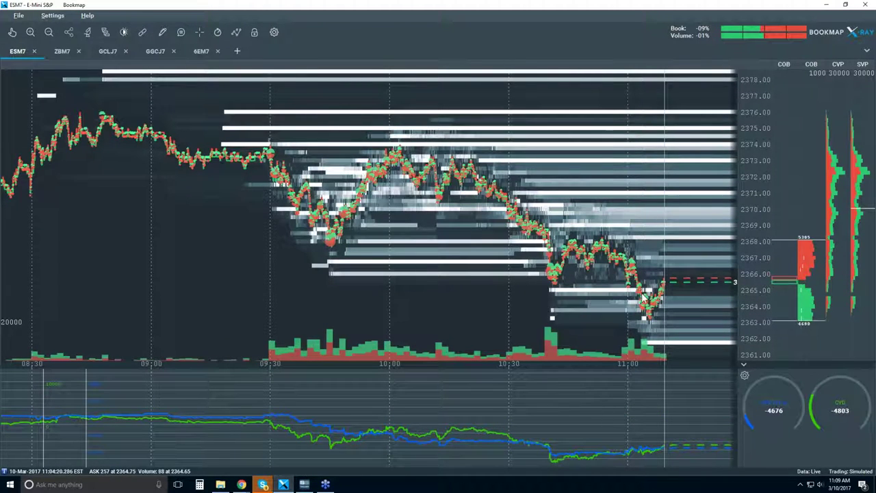
key("super+Down")
left_click(473, 207)
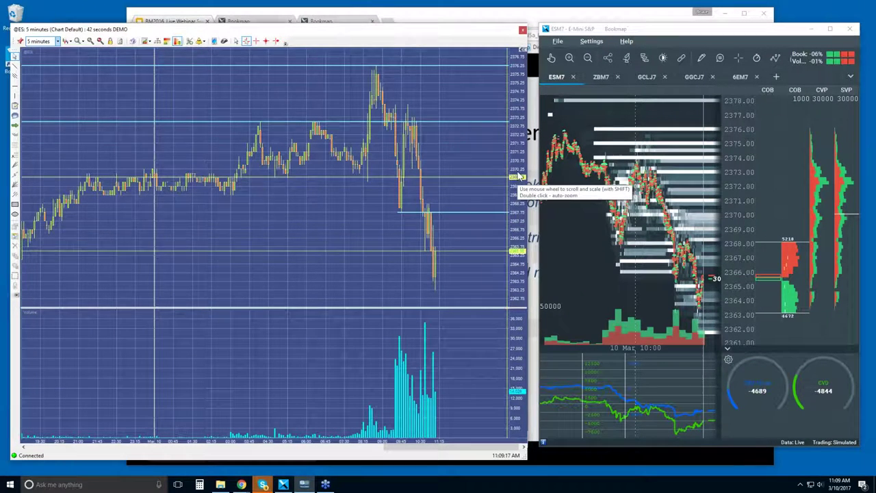
scroll(518, 188, "down", 2)
scroll(475, 203, "down", 2)
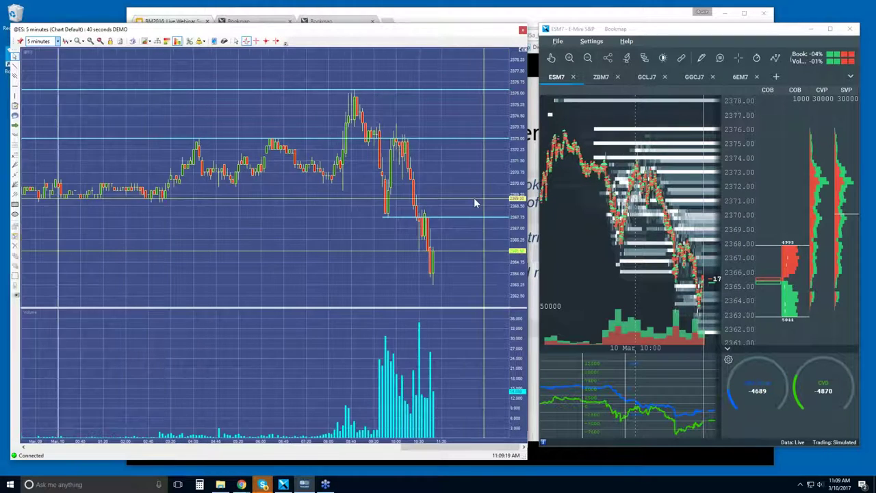
scroll(475, 202, "up", 2)
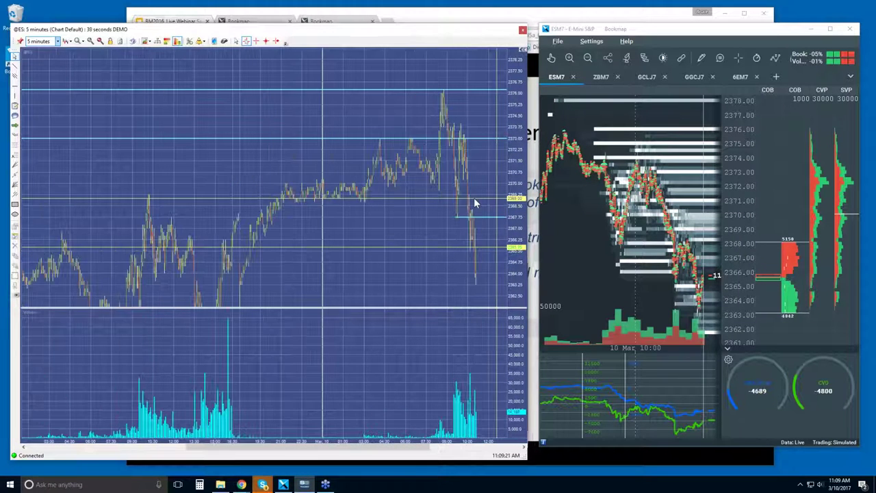
scroll(518, 189, "down", 3)
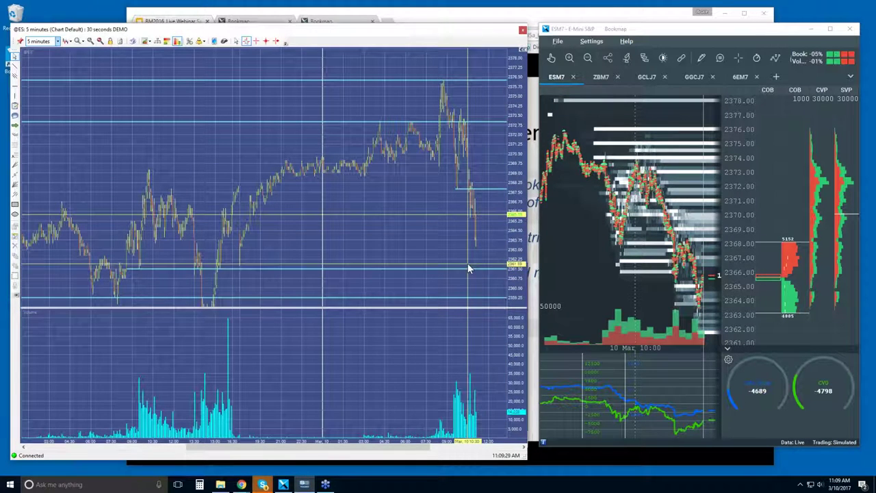
Maximize the Bookmap window and zoom the ESM7 heatmap in on the price action from 11:00 to 11:10
double_click(698, 33)
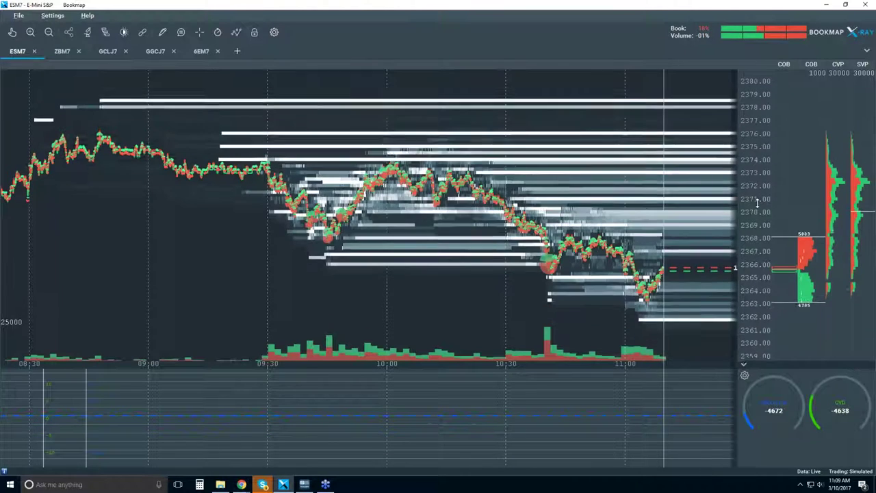
scroll(757, 201, "down", 3)
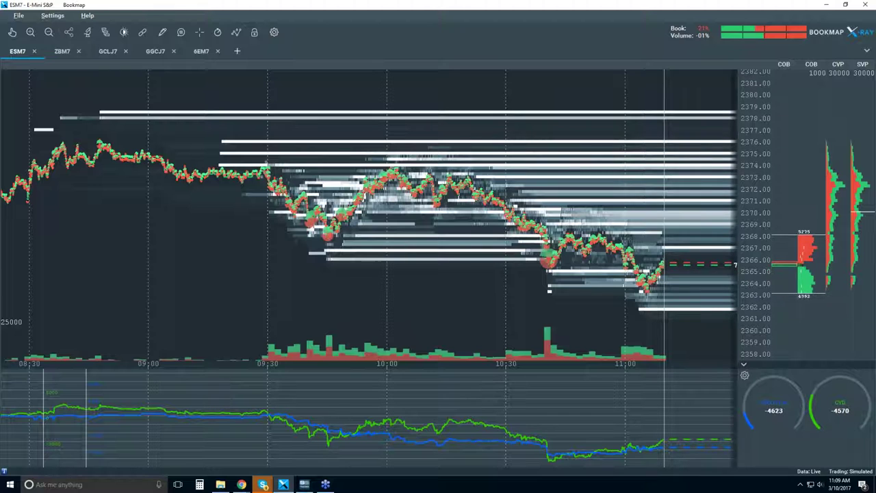
scroll(647, 250, "up", 2)
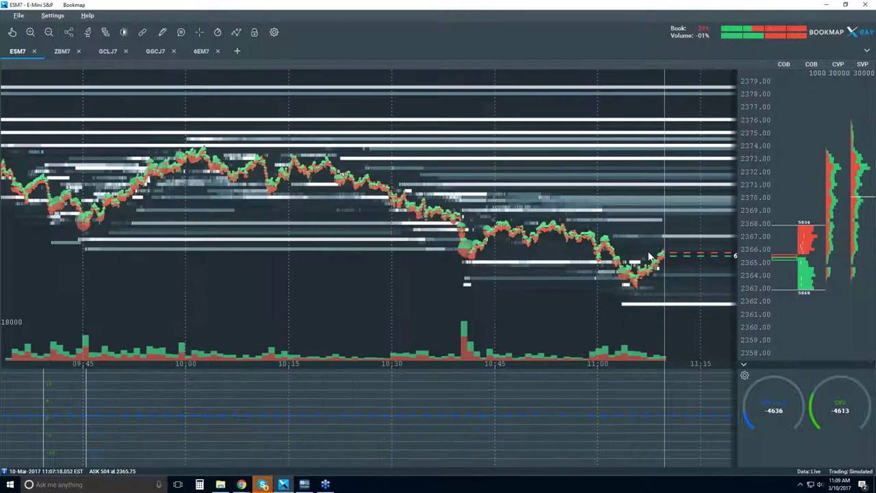
scroll(648, 256, "up", 2)
scroll(648, 250, "up", 1)
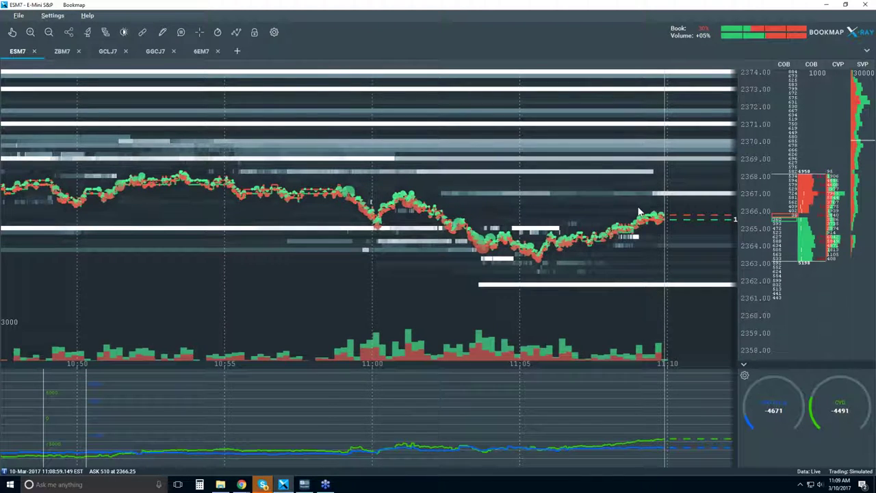
scroll(638, 211, "up", 5)
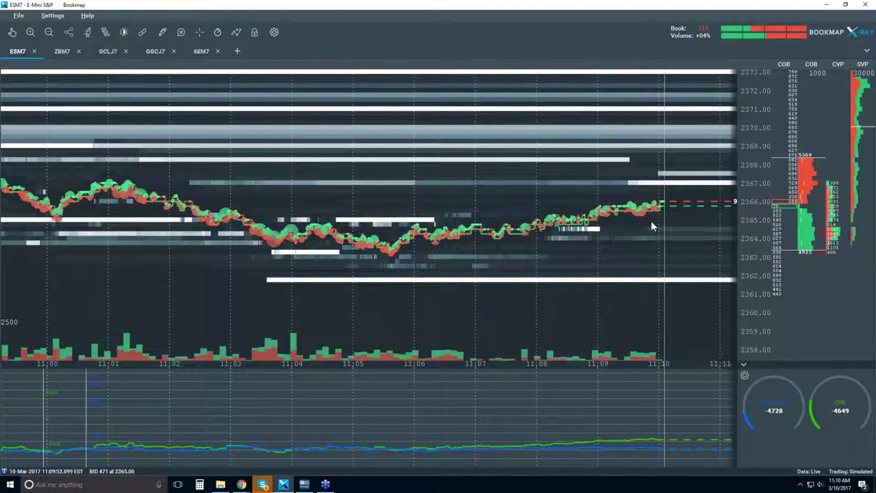
Stretch the ESM7 price scale around the current price and set the heatmap to cover roughly 10:45 to 11:10
scroll(652, 226, "down", 5)
scroll(652, 226, "down", 3)
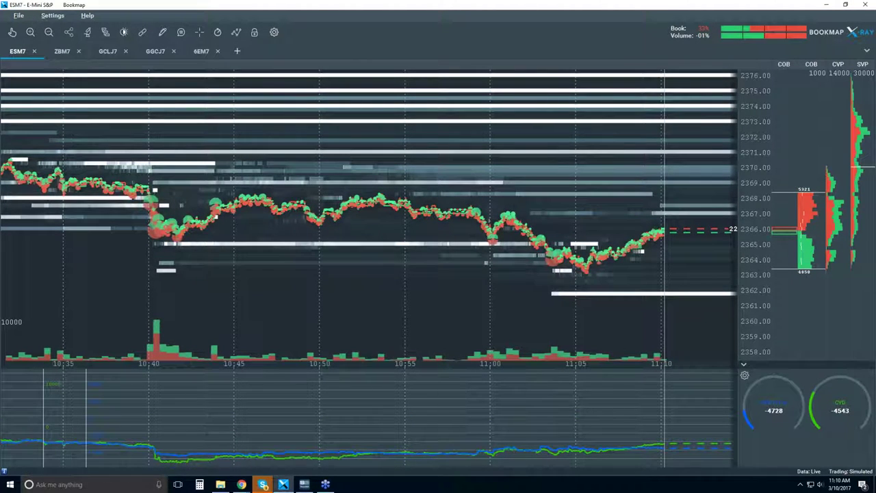
left_click_drag(814, 228, 813, 204)
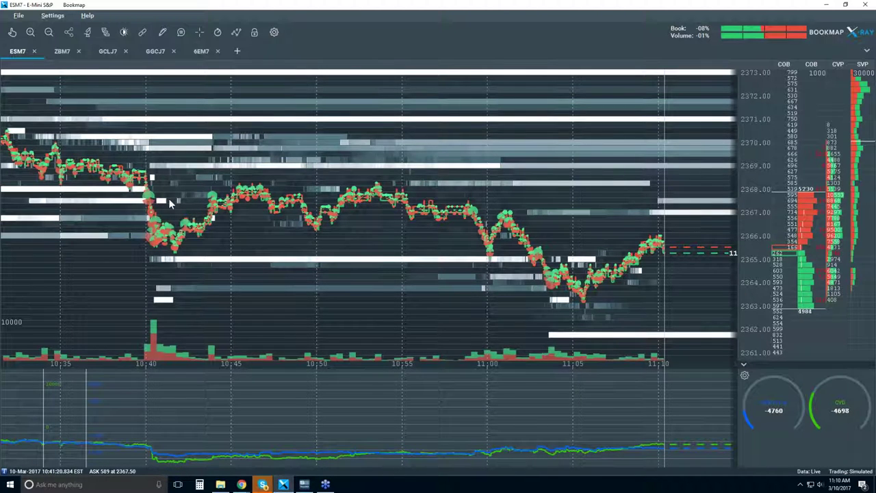
scroll(170, 202, "down", 2)
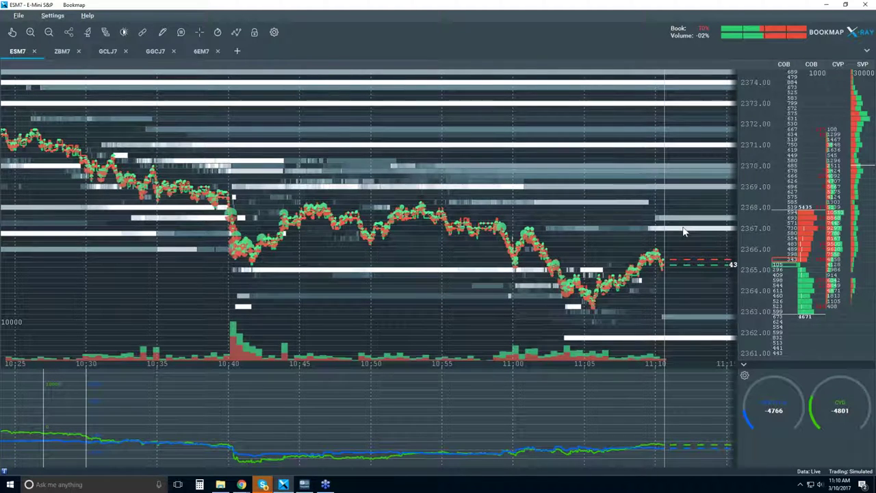
scroll(644, 215, "up", 4)
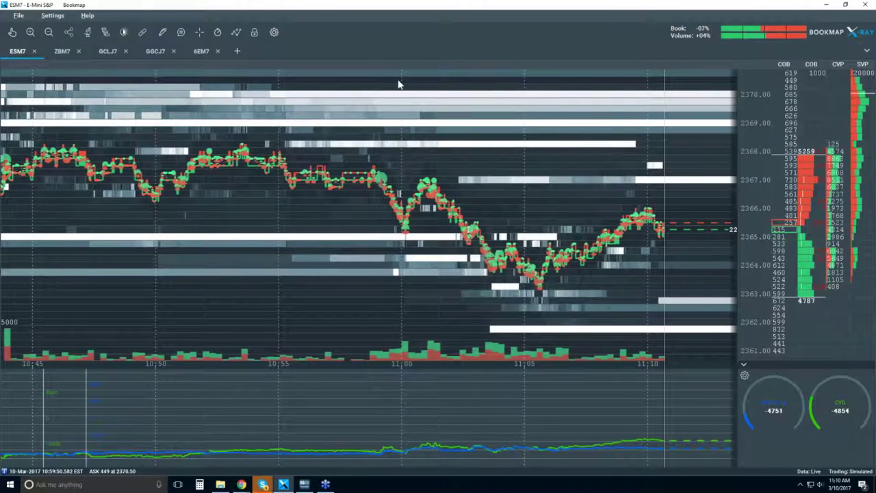
Switch to the Chrome presentation, show the "Bookmap Order Flow - 3 Questions" slide and shift its window aside to uncover the live heatmap
key("alt+Tab")
key("alt+Tab")
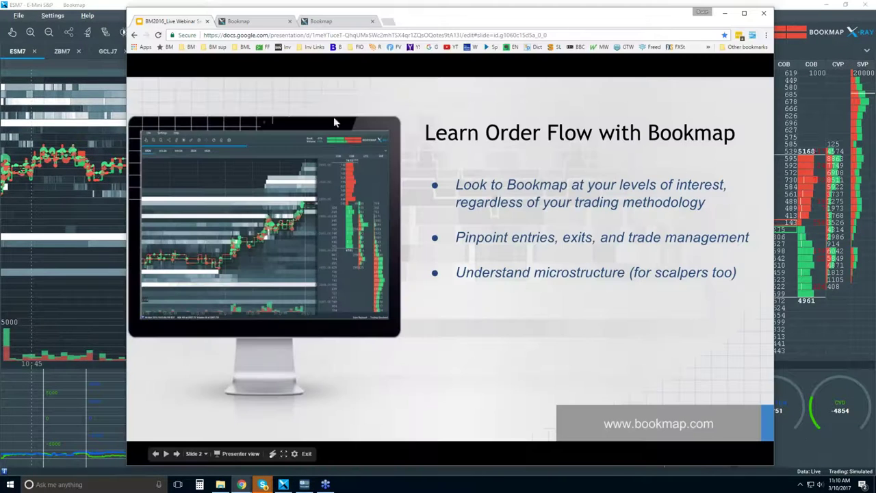
key("Right")
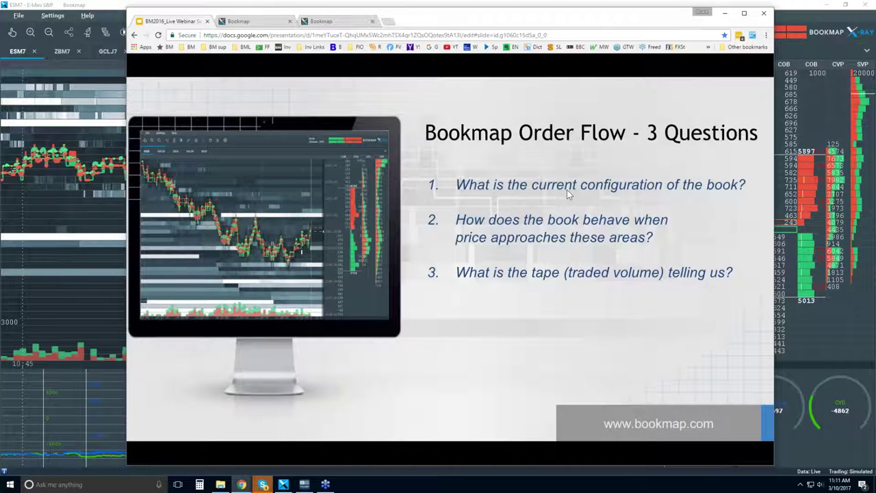
left_click_drag(497, 19, 335, 16)
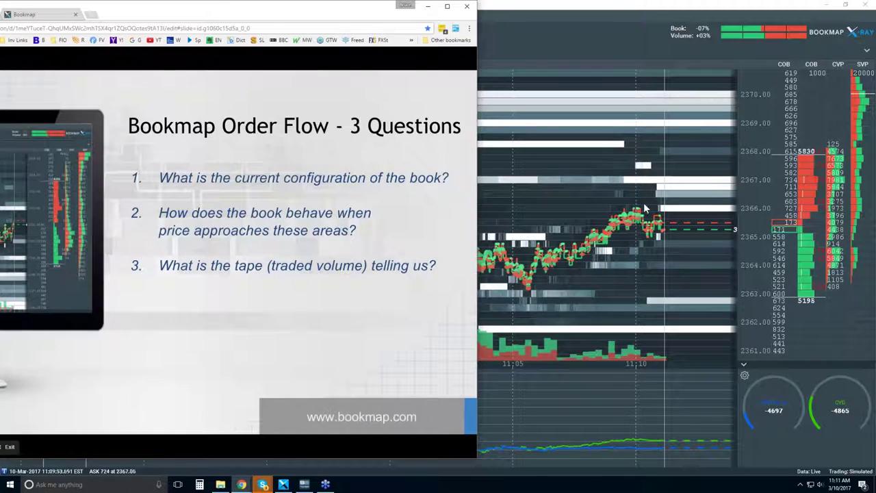
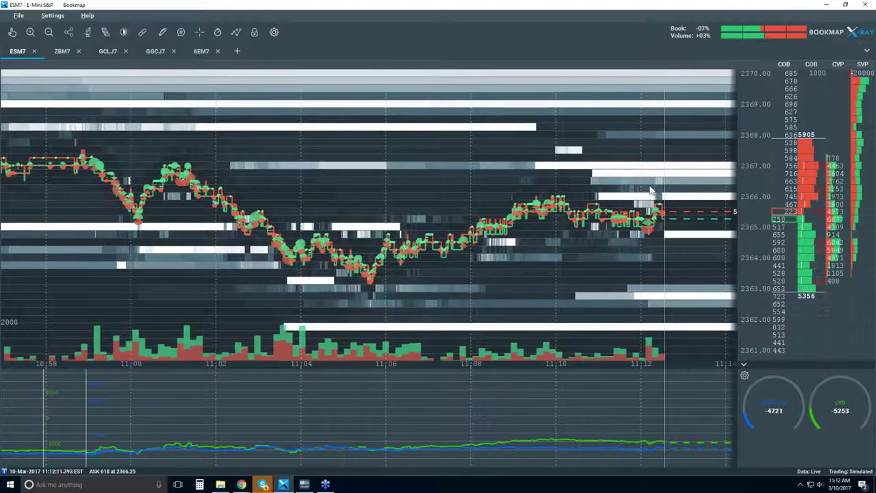
Examine how the ESM7 book and traded volume behave around 2365.00 between 11:05 and 11:14 at several zoom levels
scroll(712, 176, "up", 5)
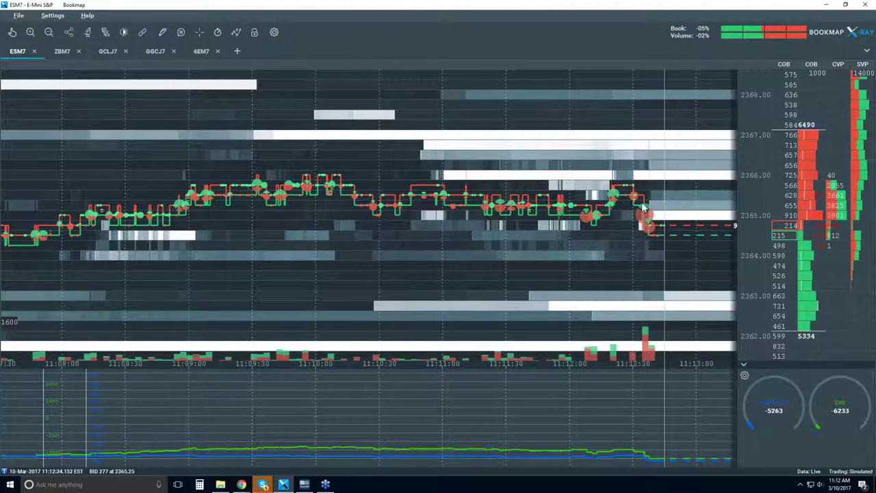
scroll(645, 205, "down", 2)
scroll(645, 205, "down", 1)
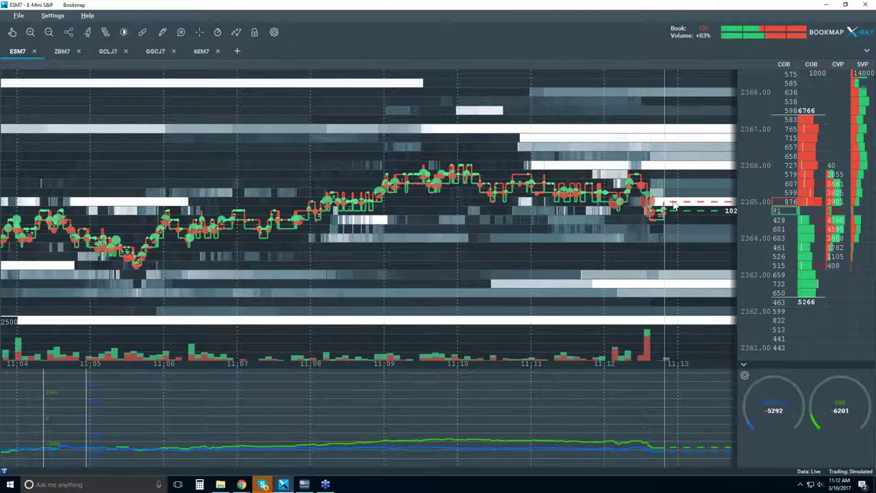
scroll(663, 203, "down", 1)
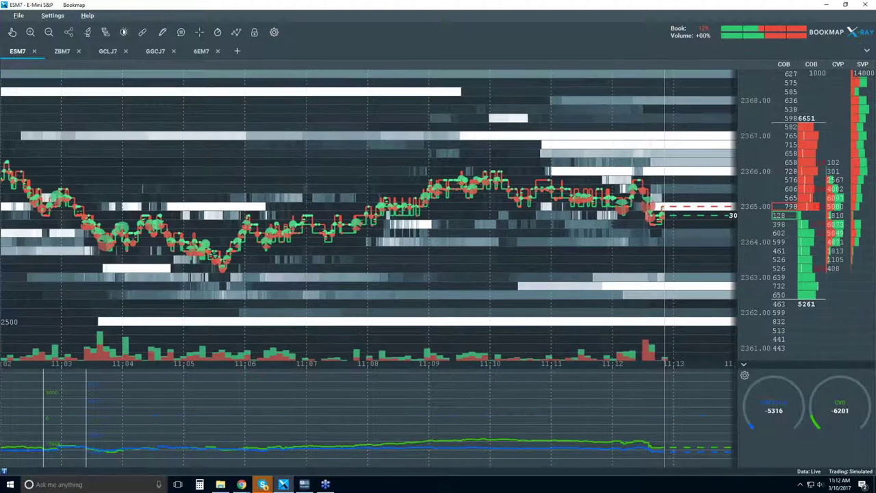
scroll(684, 226, "down", 1)
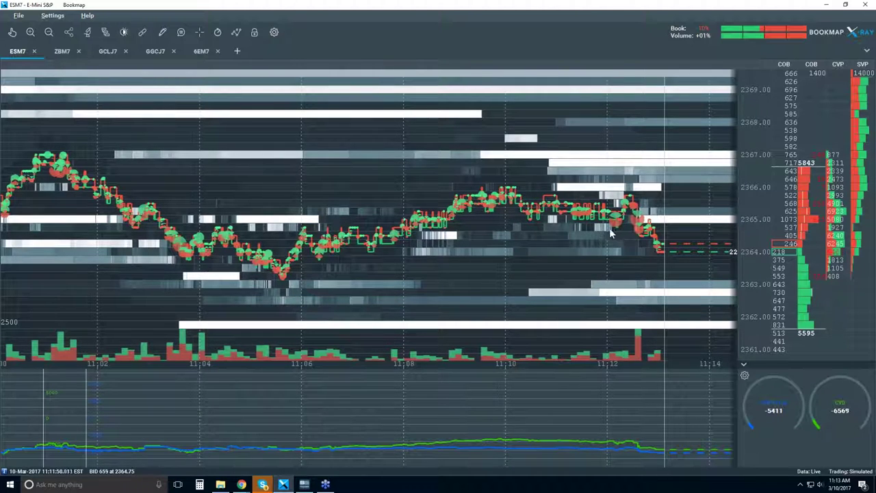
scroll(603, 211, "up", 2)
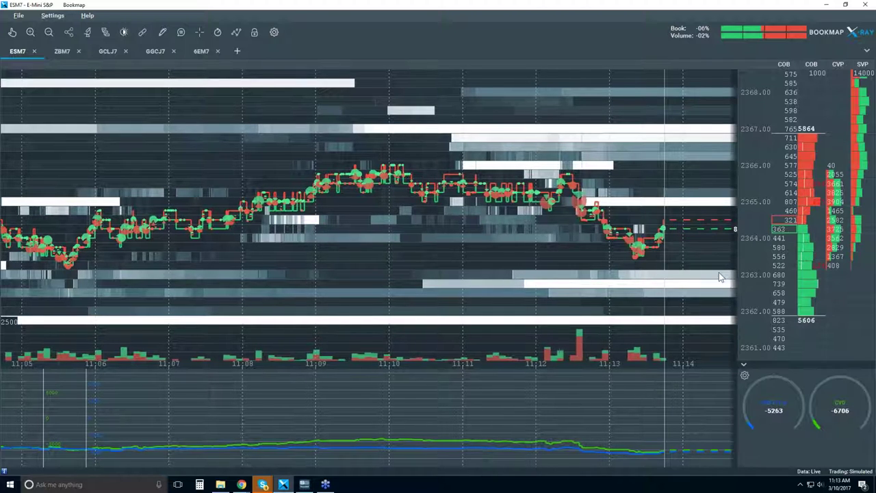
scroll(662, 219, "down", 2)
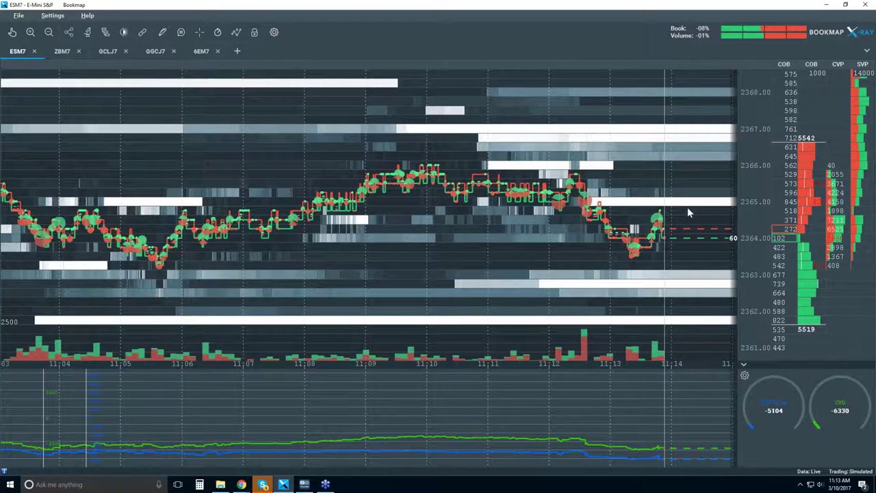
scroll(687, 212, "up", 2)
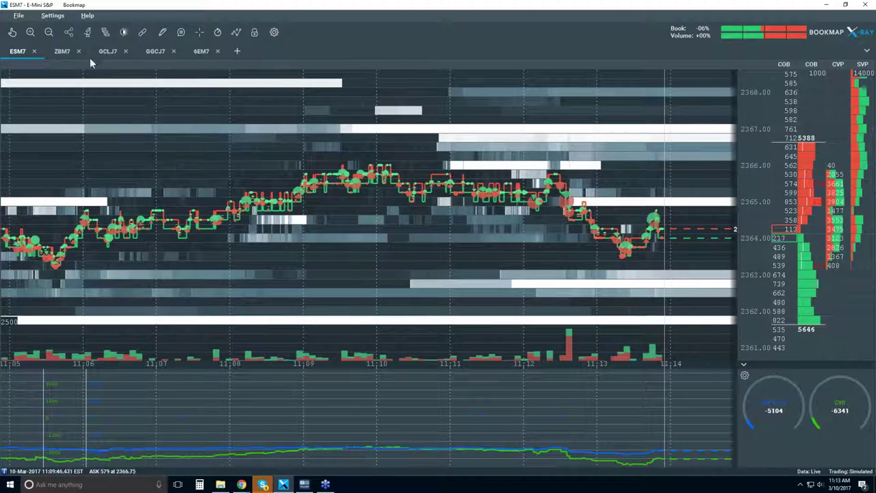
Pan the ESM7 heatmap, recenter it on the live price and compare the liquidity around 2365.00 with the session since 10:30
left_click_drag(267, 170, 453, 165)
left_click_drag(568, 197, 693, 219)
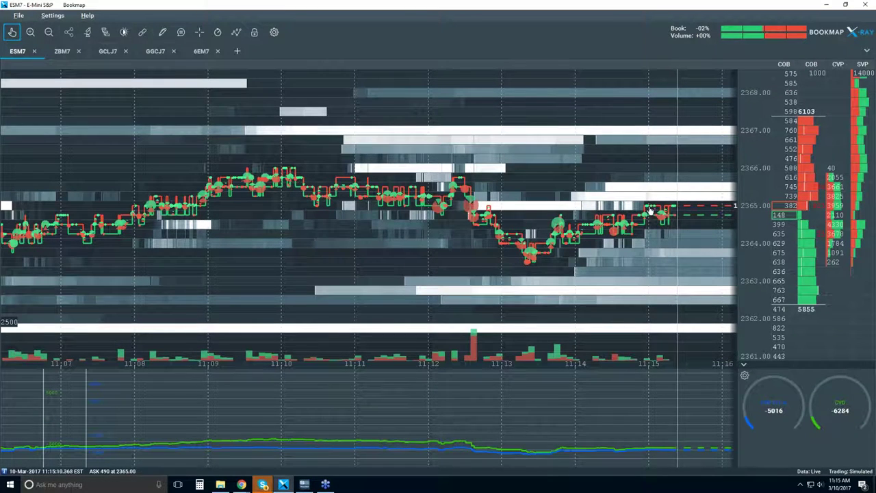
scroll(650, 210, "down", 1)
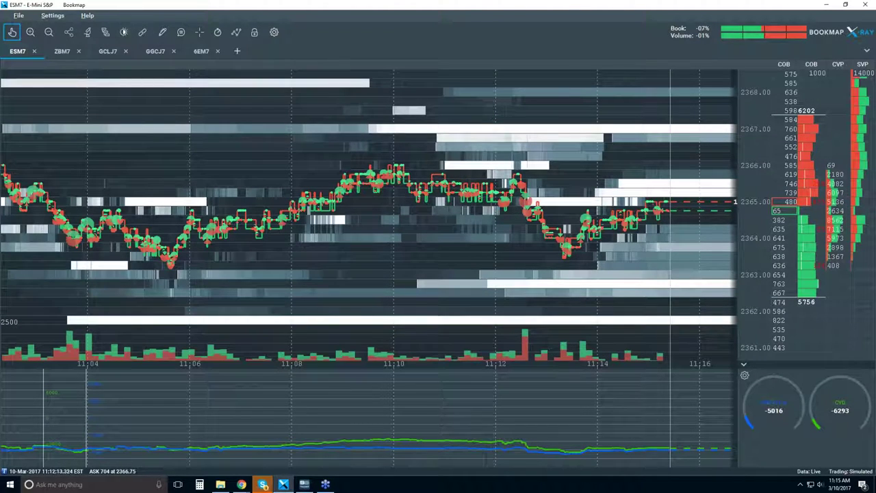
left_click(12, 32)
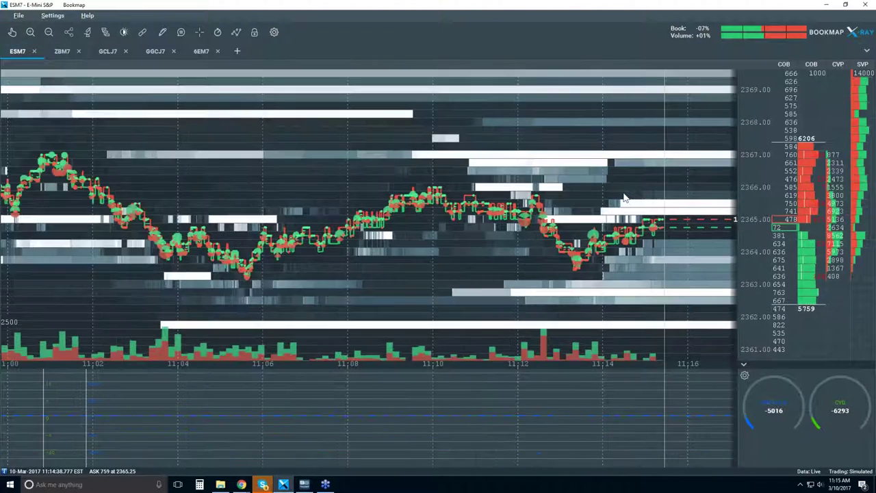
scroll(619, 195, "down", 1)
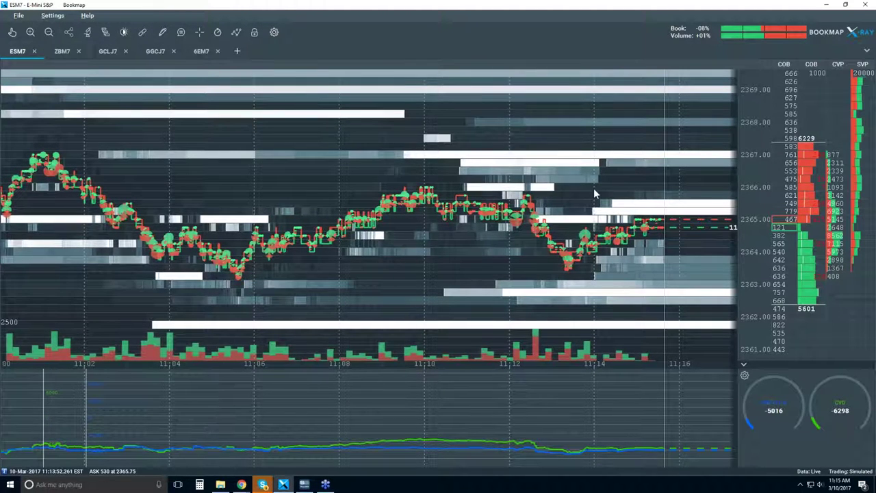
scroll(594, 187, "down", 2)
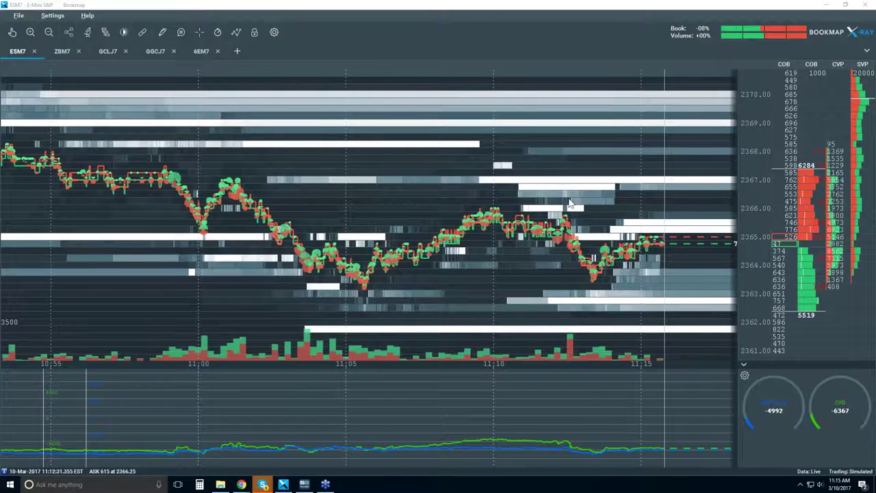
scroll(546, 243, "down", 5)
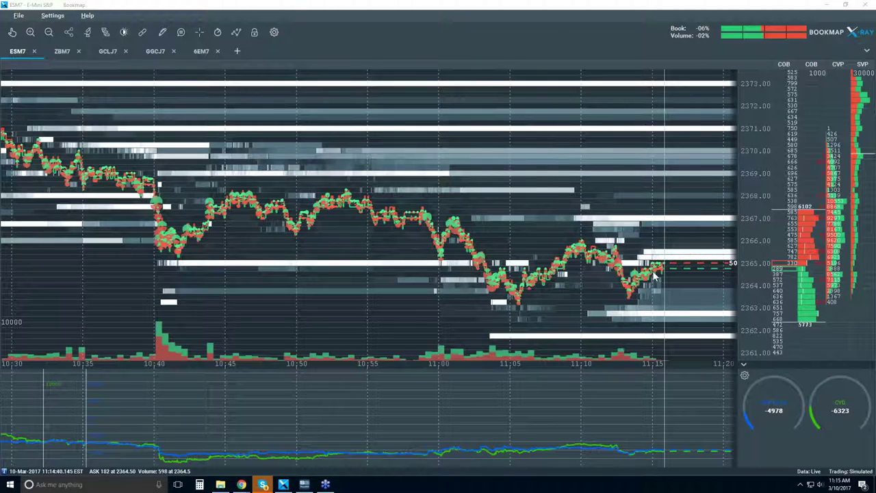
scroll(637, 228, "up", 4)
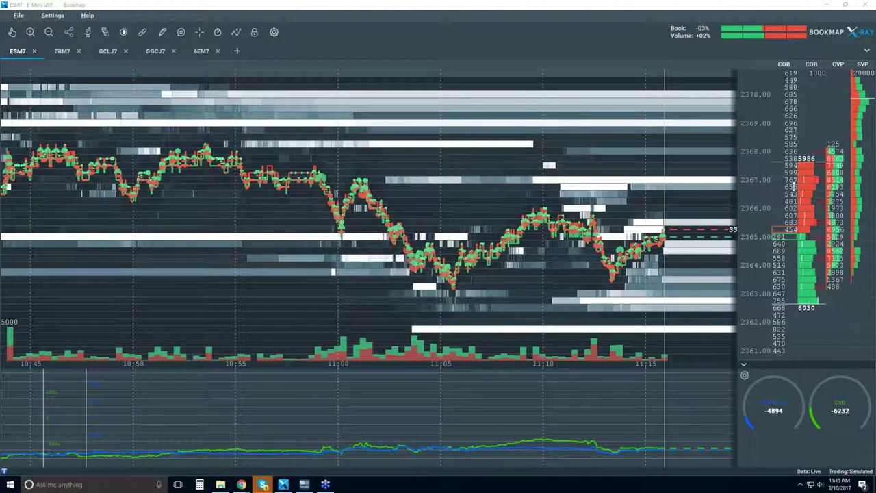
Widen the numeric COB column and set the heatmap's large size highlight to about 10 and brightness to about 45
left_click_drag(798, 65, 762, 66)
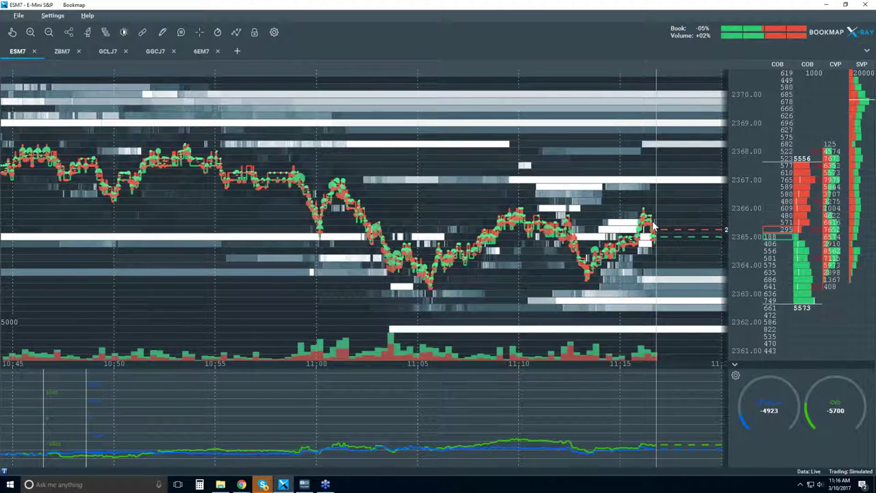
left_click(123, 32)
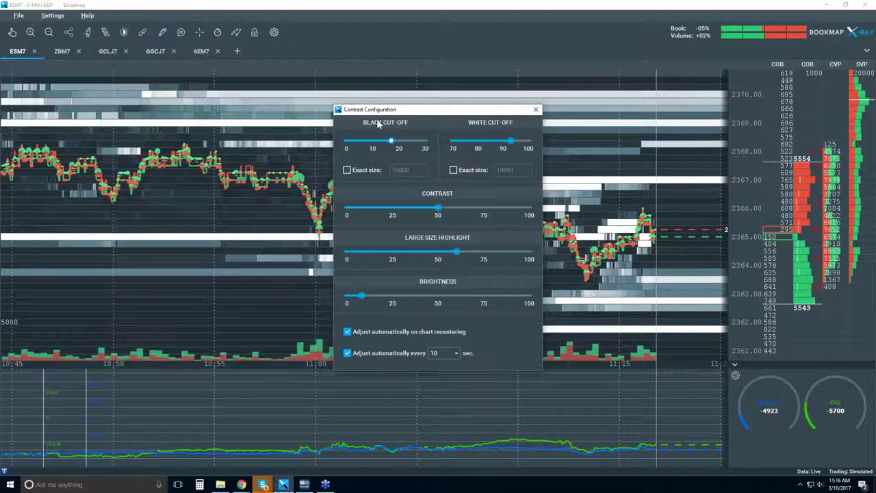
left_click_drag(404, 112, 318, 111)
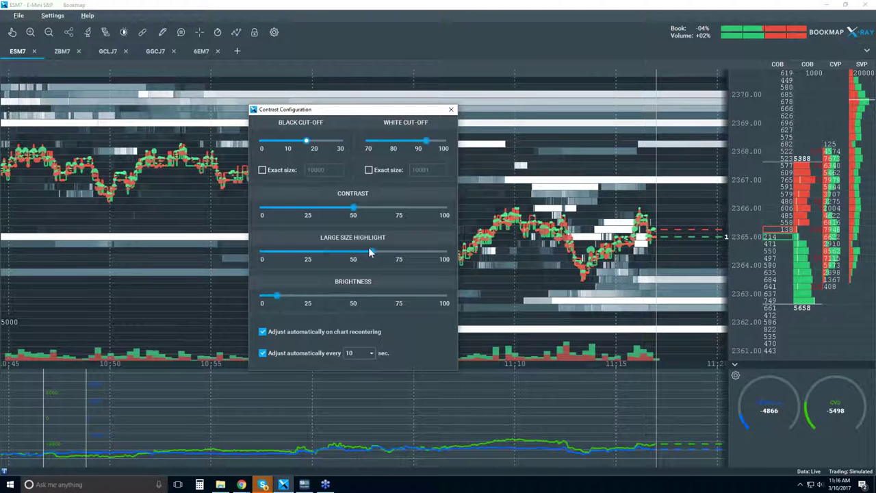
left_click_drag(369, 253, 280, 253)
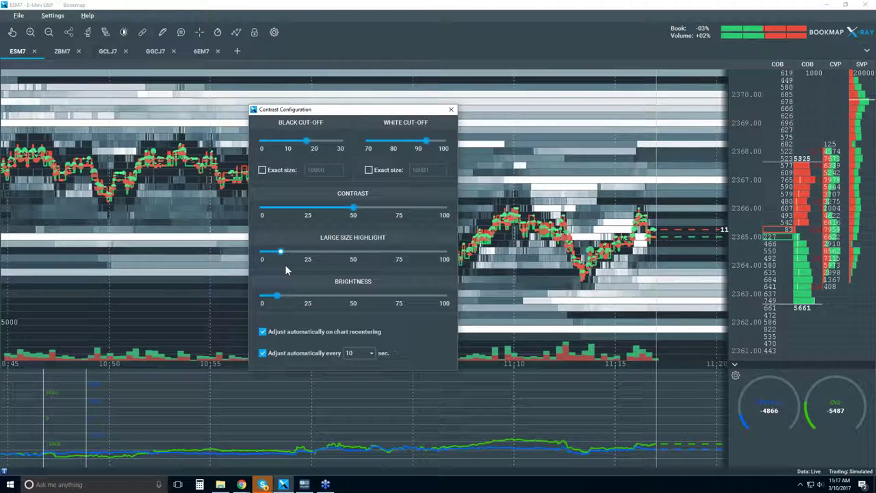
left_click_drag(276, 296, 345, 304)
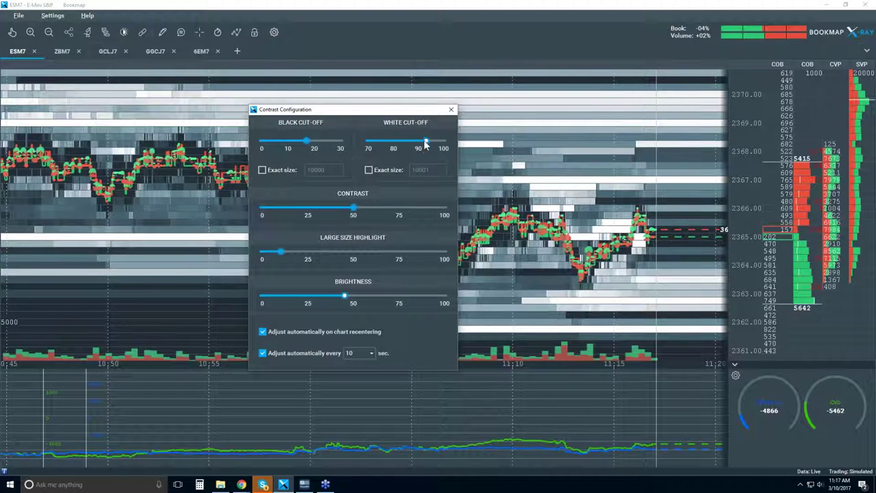
Set the heatmap's white cut-off to about 78, black cut-off to about 10, large size highlight to 0 and brightness to about 60
left_click_drag(423, 139, 406, 143)
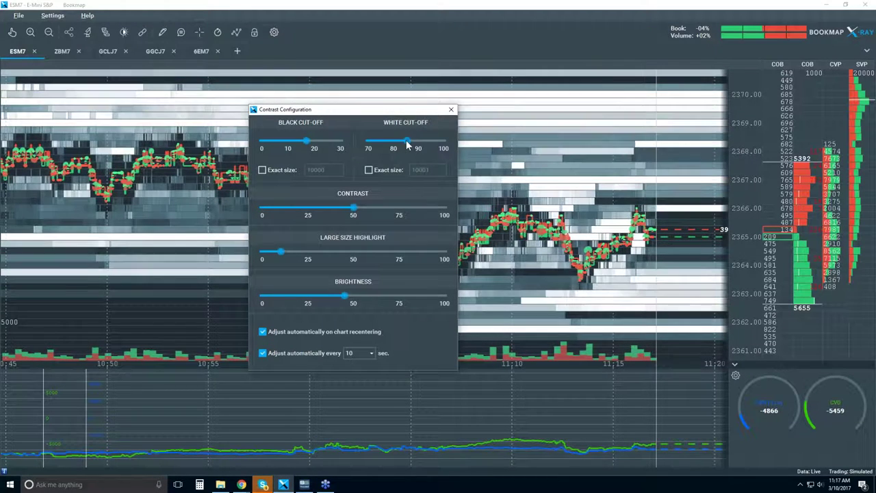
left_click_drag(282, 252, 258, 253)
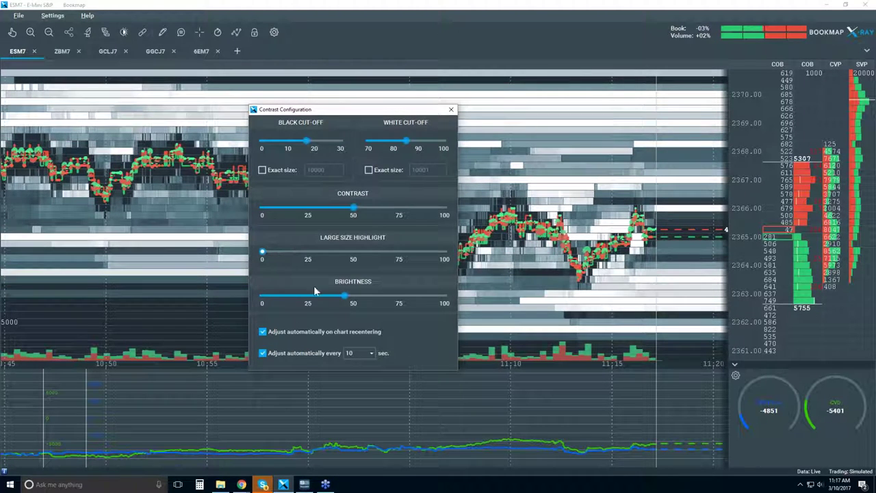
left_click_drag(343, 295, 371, 298)
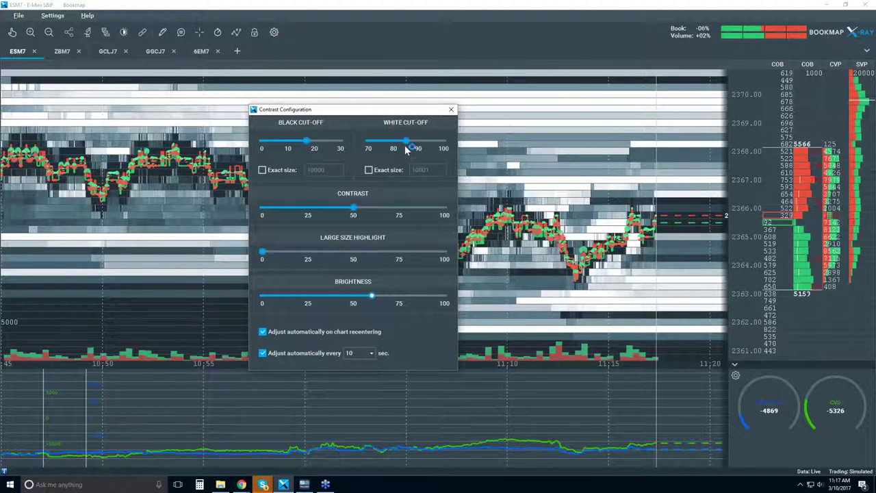
left_click_drag(404, 144, 389, 143)
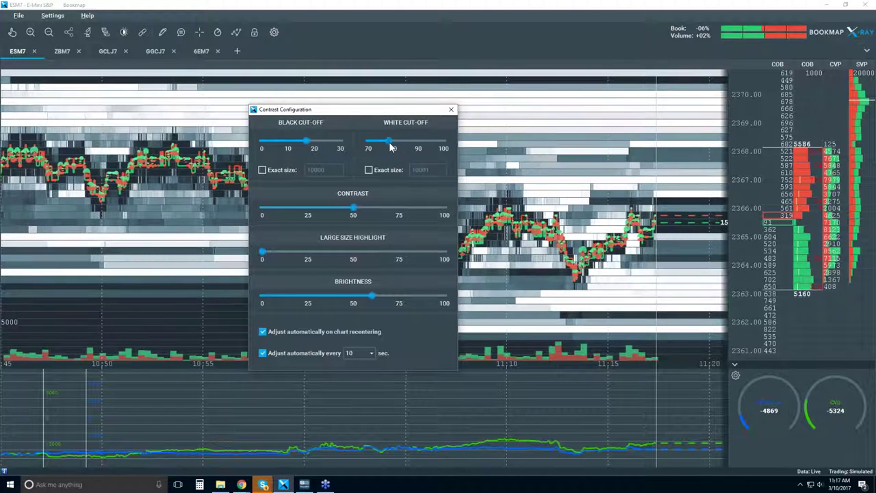
left_click_drag(306, 144, 288, 144)
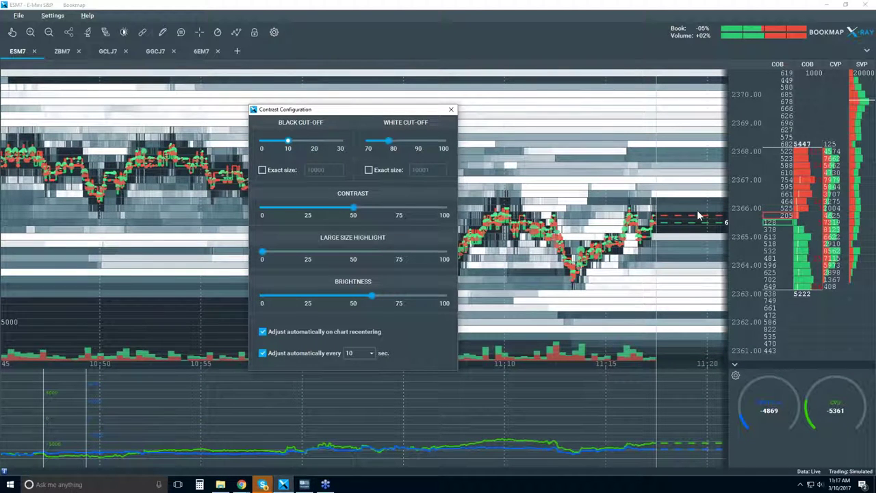
left_click(451, 110)
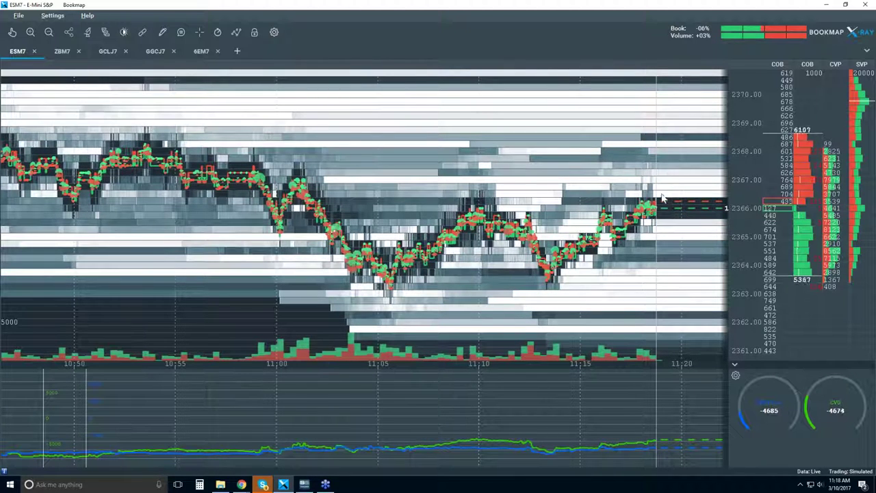
Try white cut-offs of about 94 and 85, and fix the heatmap's white cut-off at an exact size of 1000
left_click(123, 33)
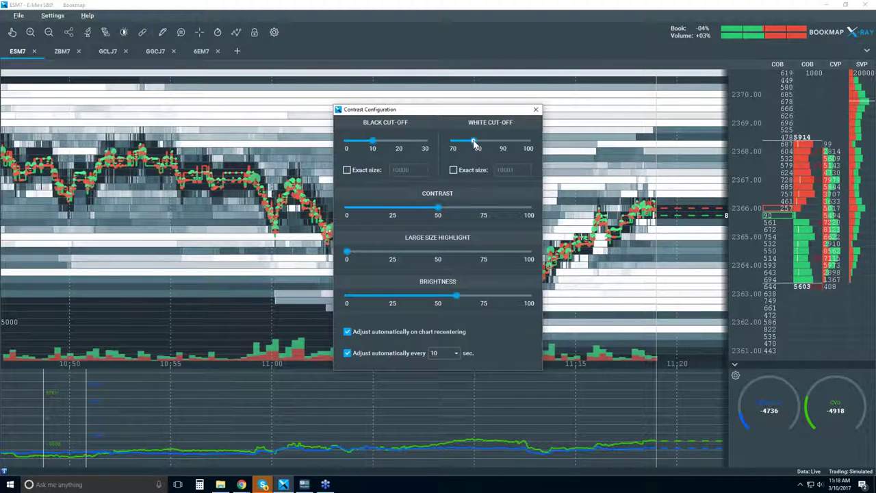
left_click_drag(473, 141, 514, 143)
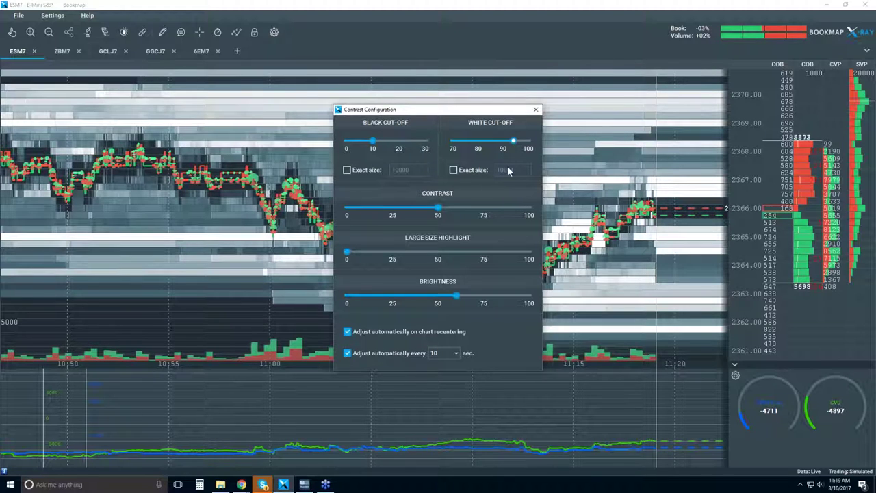
left_click_drag(514, 142, 490, 141)
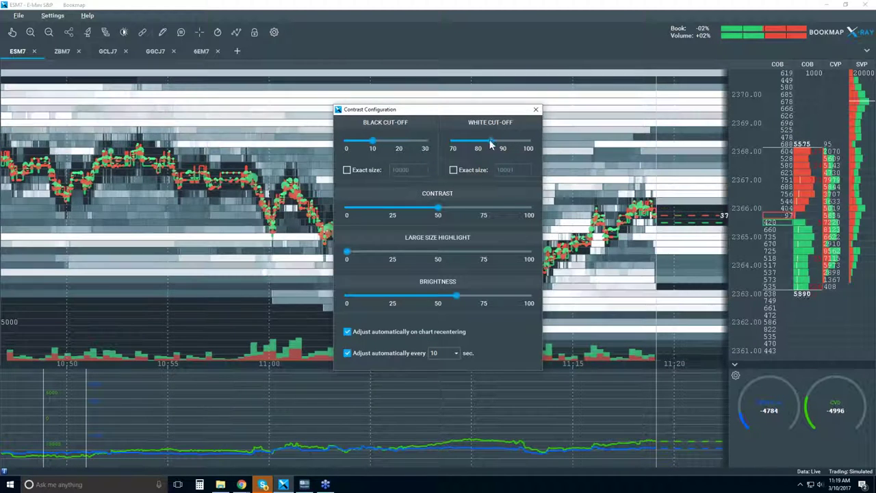
left_click(453, 170)
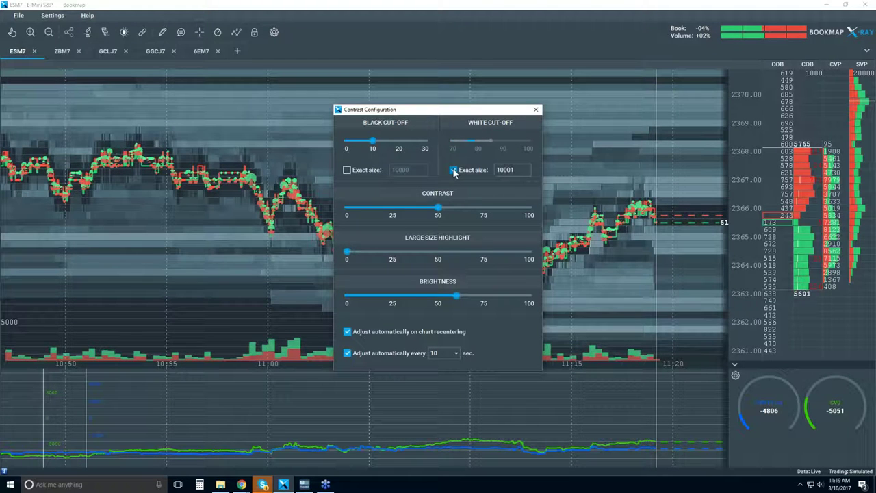
left_click(518, 169)
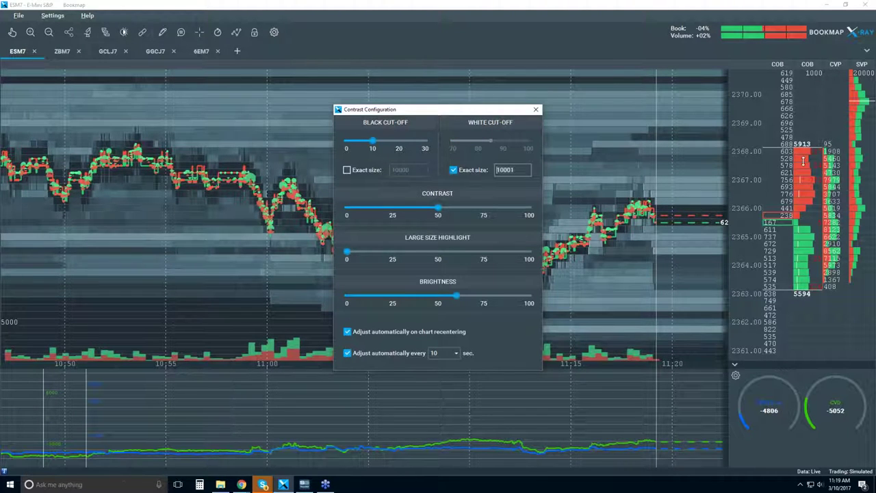
key("ctrl+a")
type("1000")
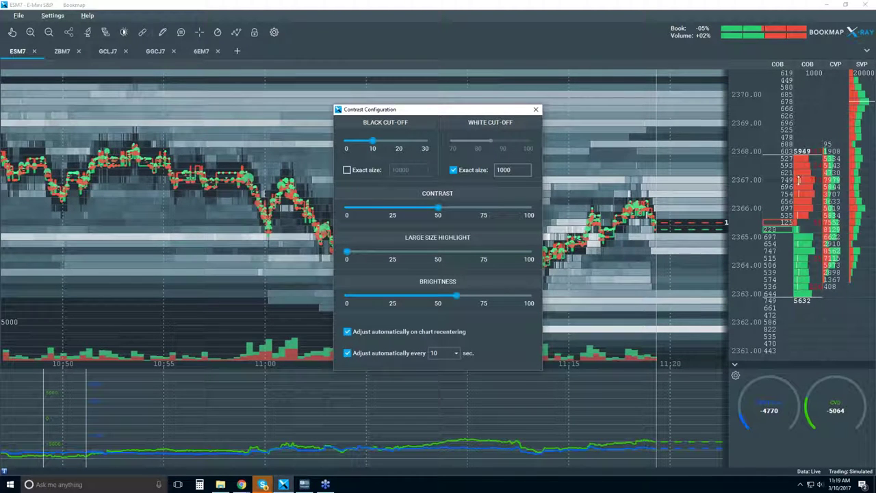
left_click(536, 110)
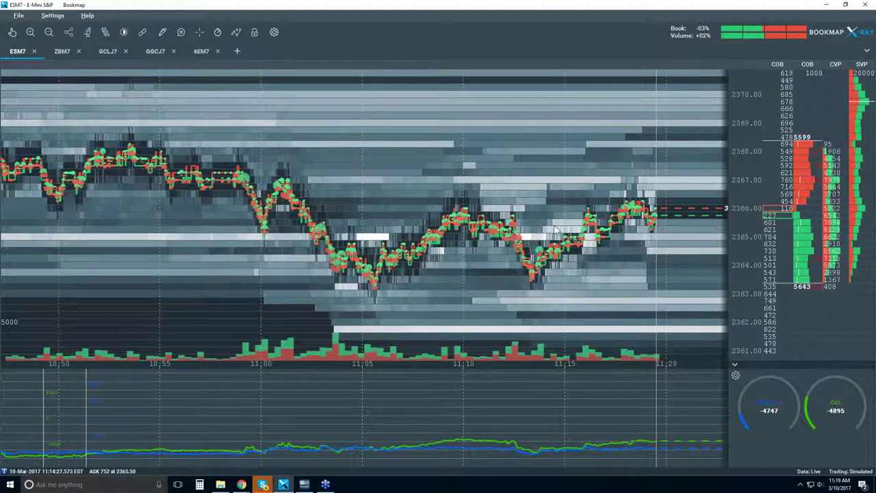
Turn off the exact-size white cut-off, compare it at 100, and set it to about 96 with the black cut-off at about 13
left_click(124, 33)
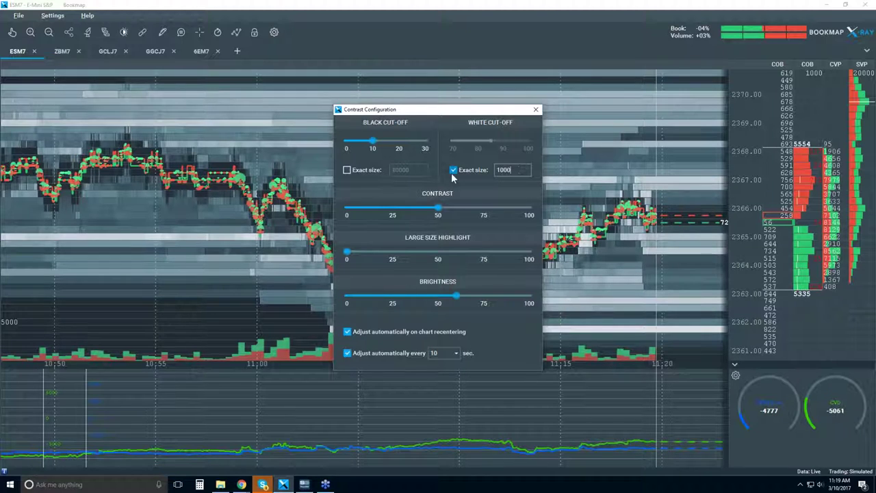
left_click(453, 169)
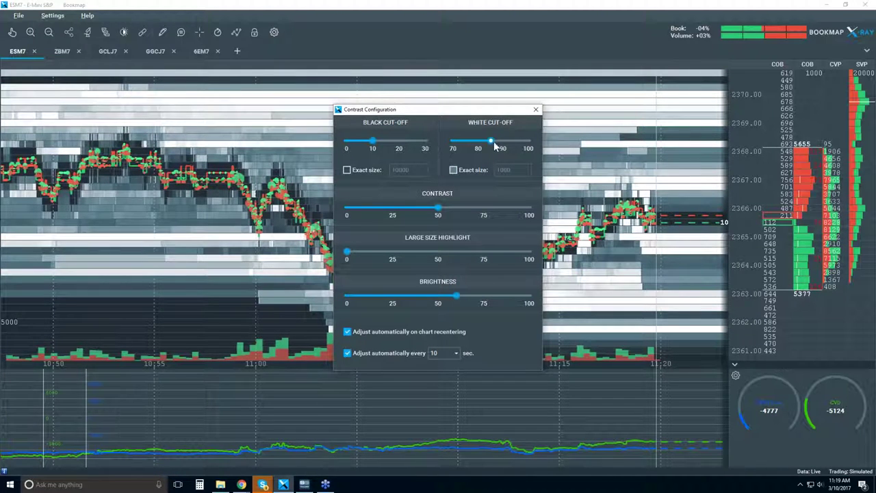
left_click_drag(495, 146, 533, 147)
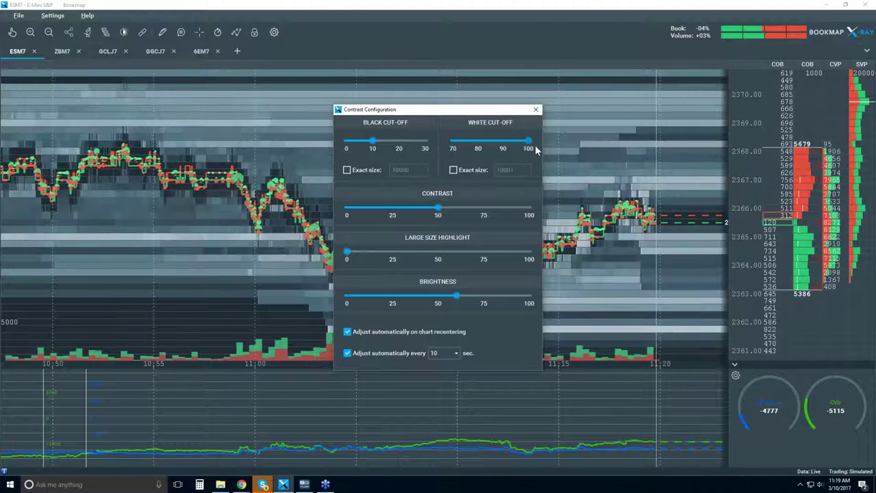
left_click_drag(508, 113, 238, 79)
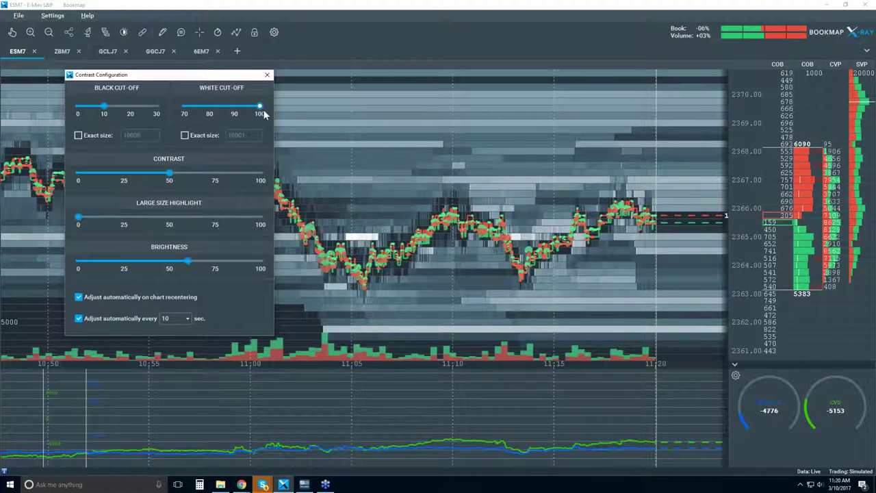
left_click_drag(260, 111, 252, 109)
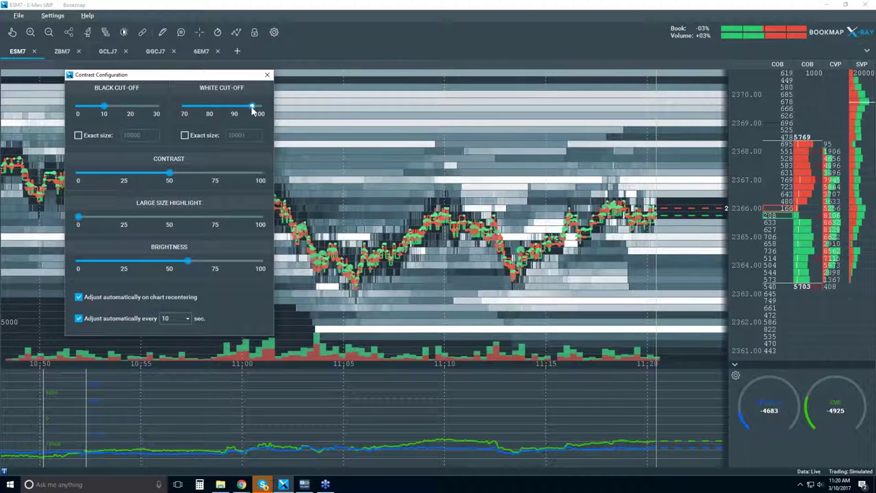
left_click_drag(104, 107, 112, 107)
mouse_move(174, 179)
left_mouse_down()
mouse_move(210, 178)
mouse_move(165, 178)
mouse_move(174, 178)
left_mouse_up()
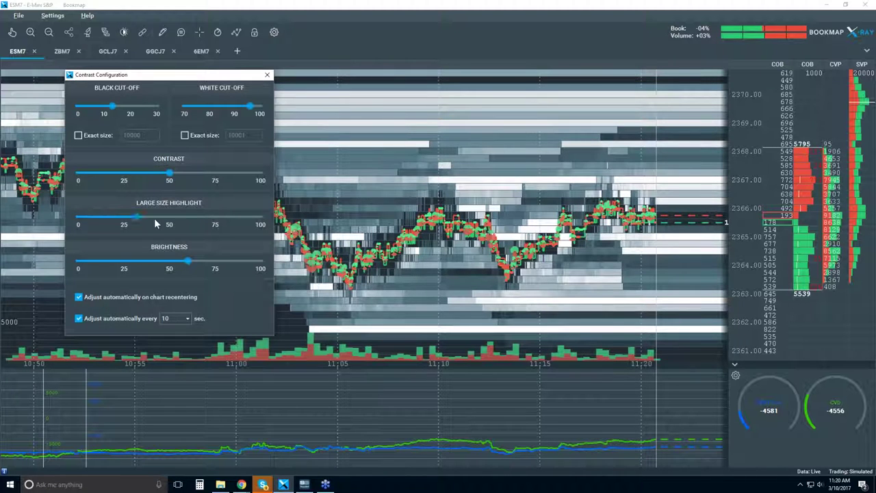
Compare the large size highlight at about 78 and 100, set it to about 84, and lower the brightness to 0
left_click_drag(220, 224, 225, 226)
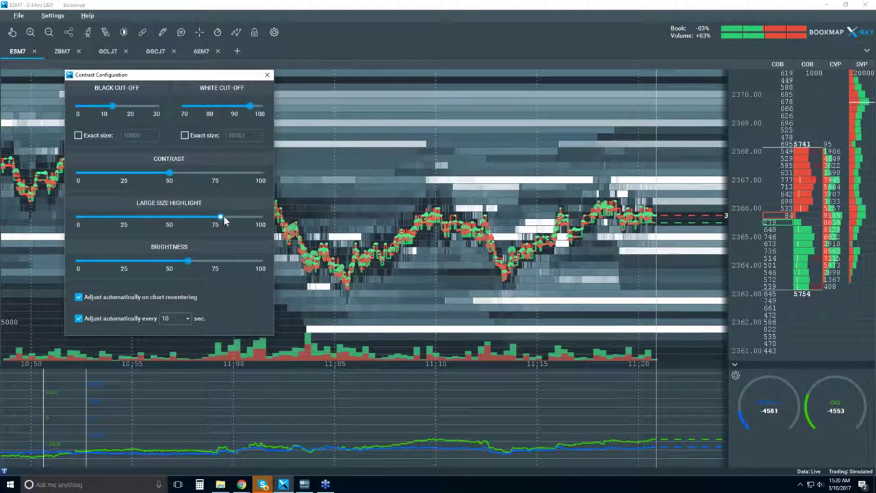
left_click_drag(221, 218, 267, 222)
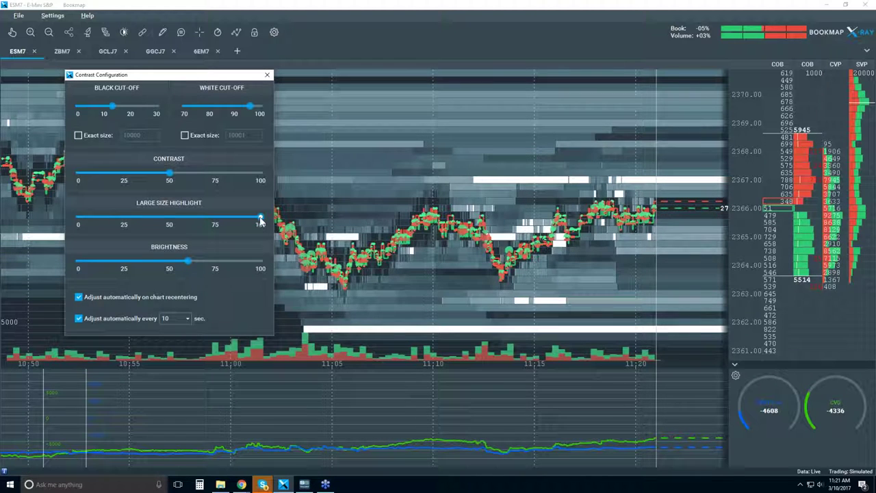
left_click_drag(260, 220, 231, 221)
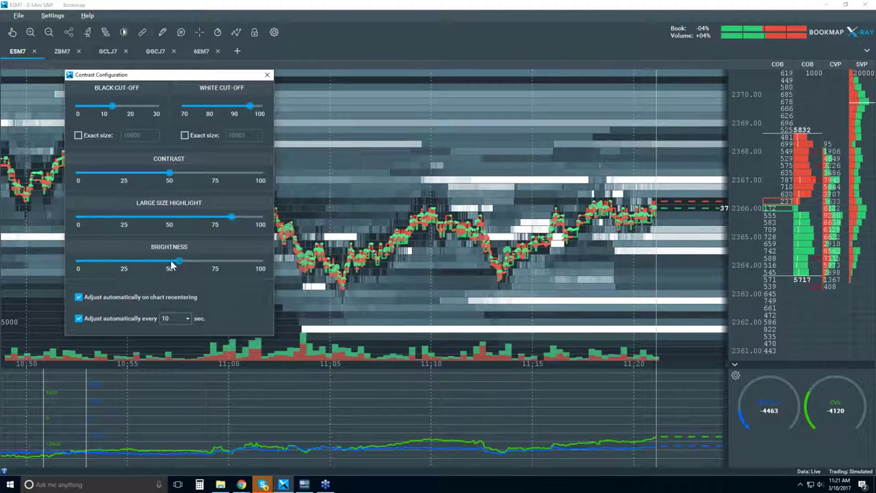
left_click_drag(100, 268, 77, 267)
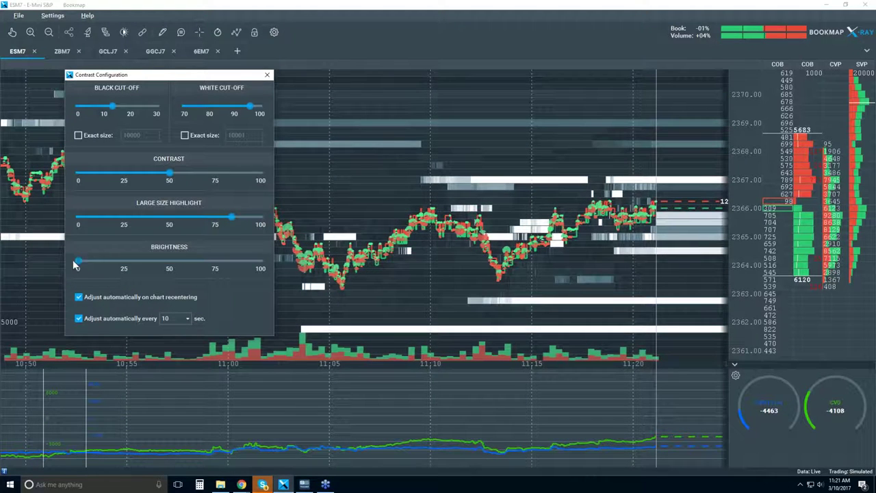
Retry the large size highlight at 100, restore it to about 84, and set brightness to about 12 and white cut-off to about 95
left_click_drag(231, 219, 260, 217)
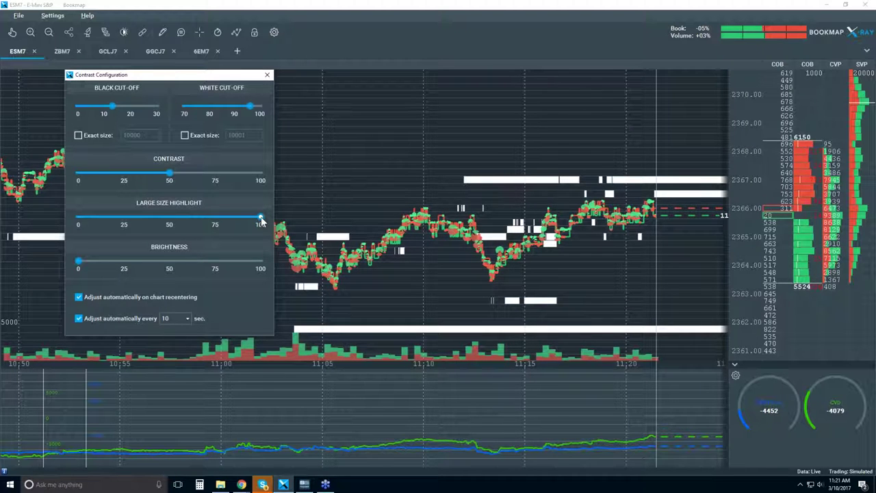
left_click_drag(253, 219, 249, 220)
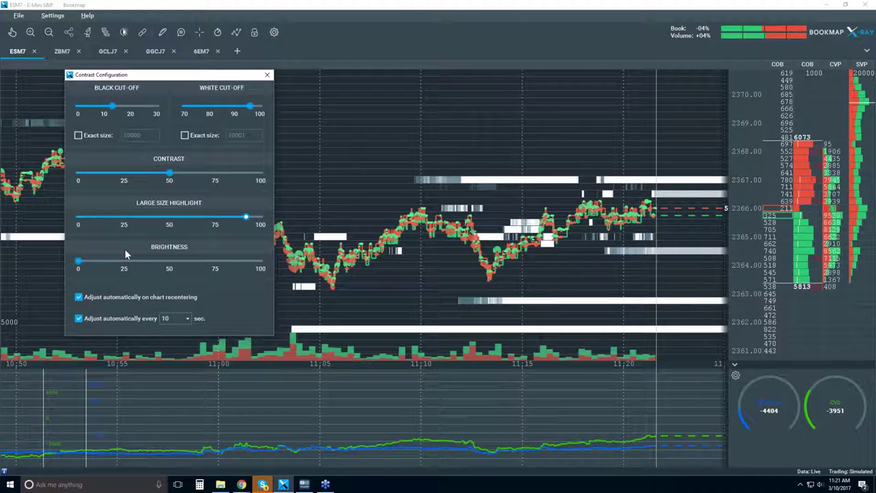
left_click_drag(78, 263, 101, 266)
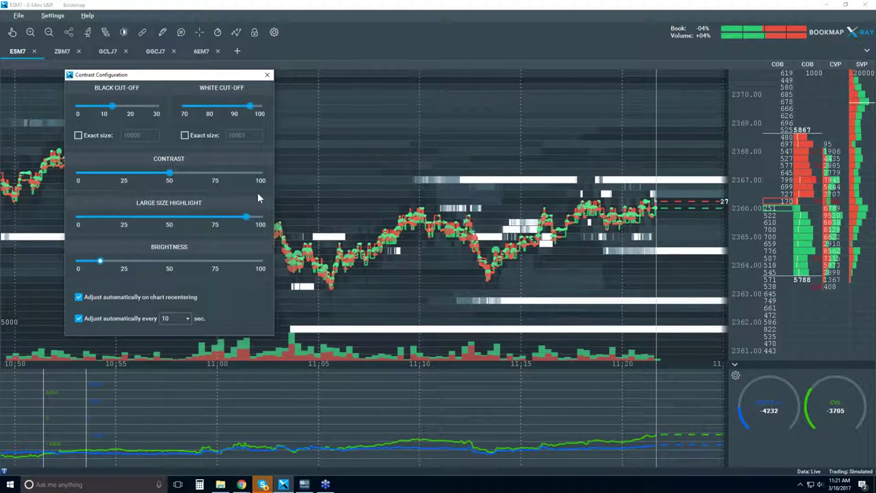
left_click_drag(248, 219, 234, 219)
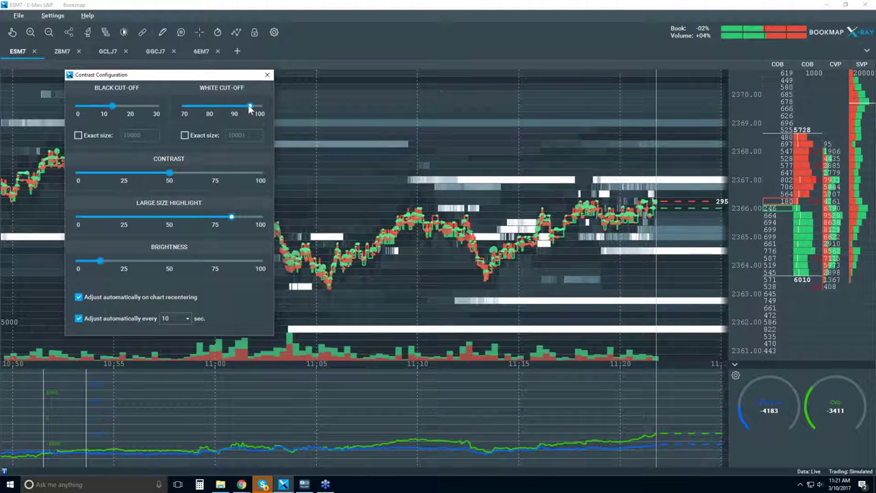
left_click_drag(249, 112, 248, 112)
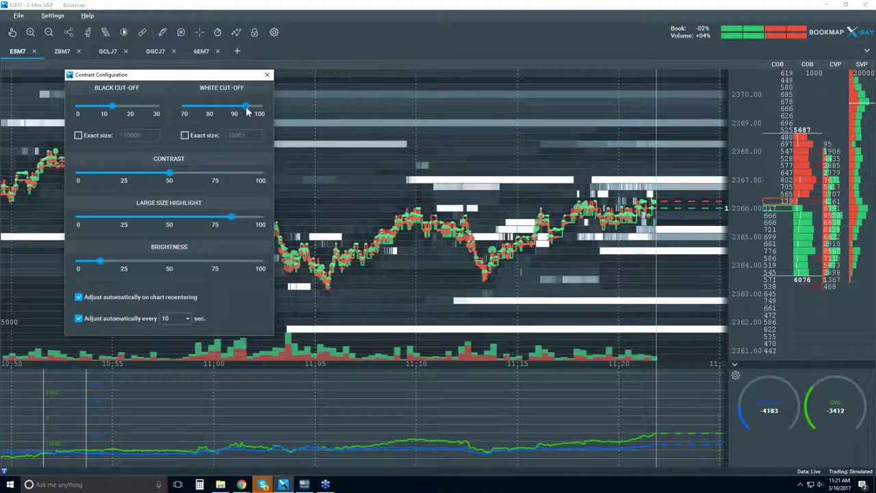
left_click(267, 75)
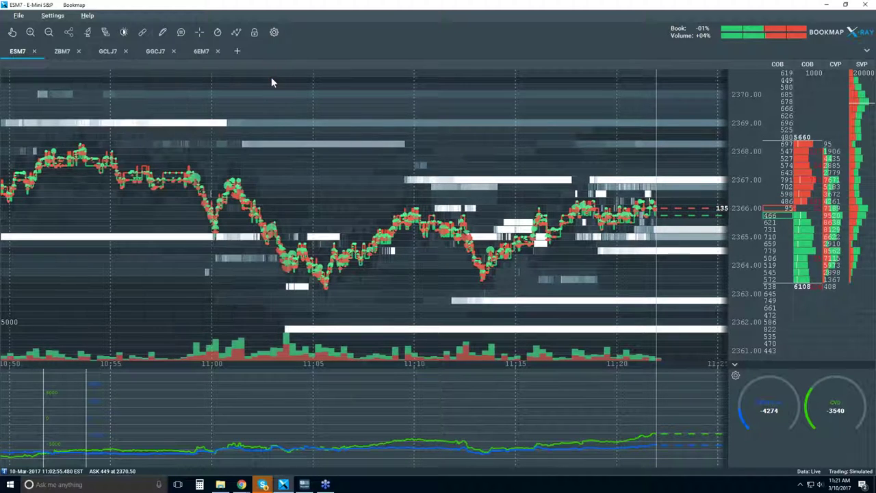
scroll(592, 205, "up", 3)
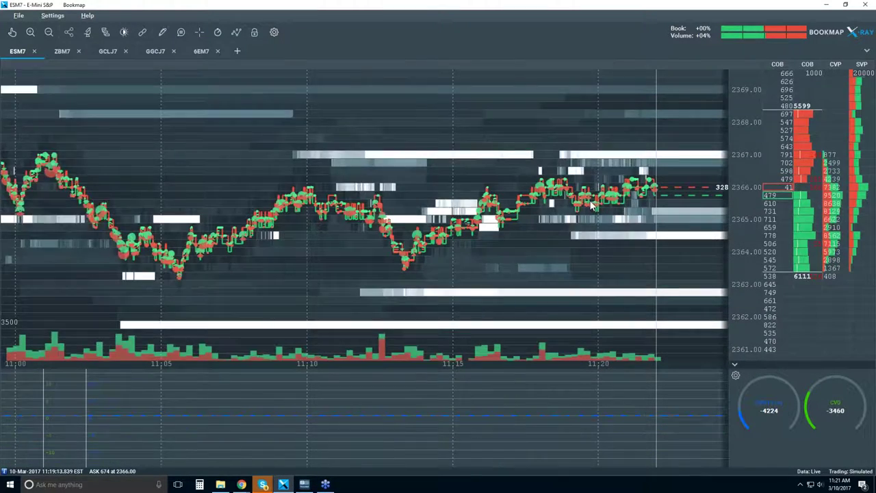
Try the heatmap's white cut-off at about 97, set it to about 95, and close the contrast configuration
scroll(591, 205, "up", 3)
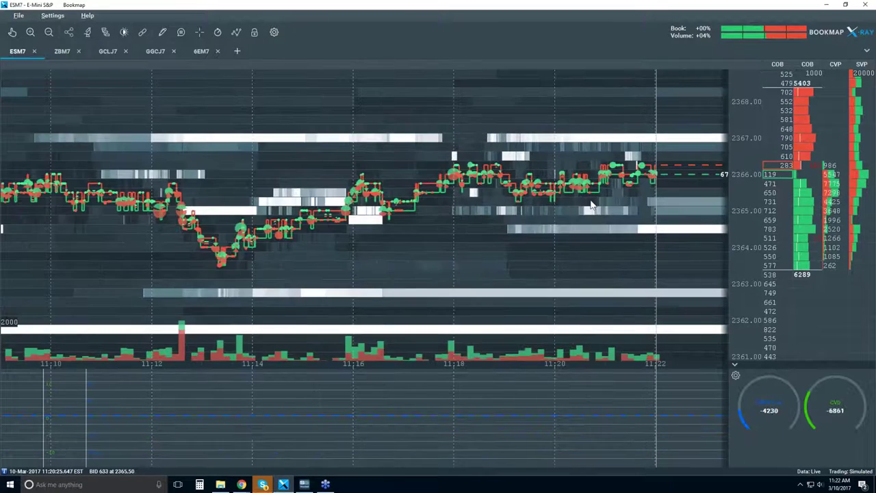
scroll(590, 200, "up", 2)
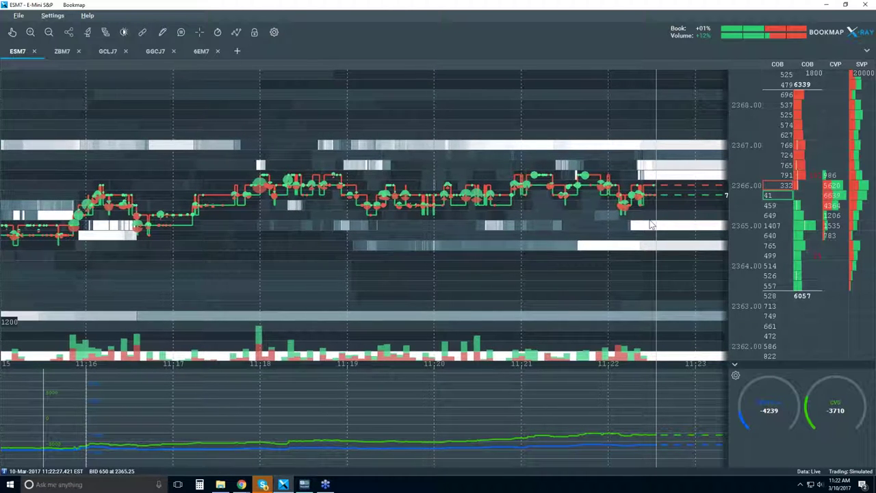
left_click(123, 32)
left_click_drag(427, 116, 293, 111)
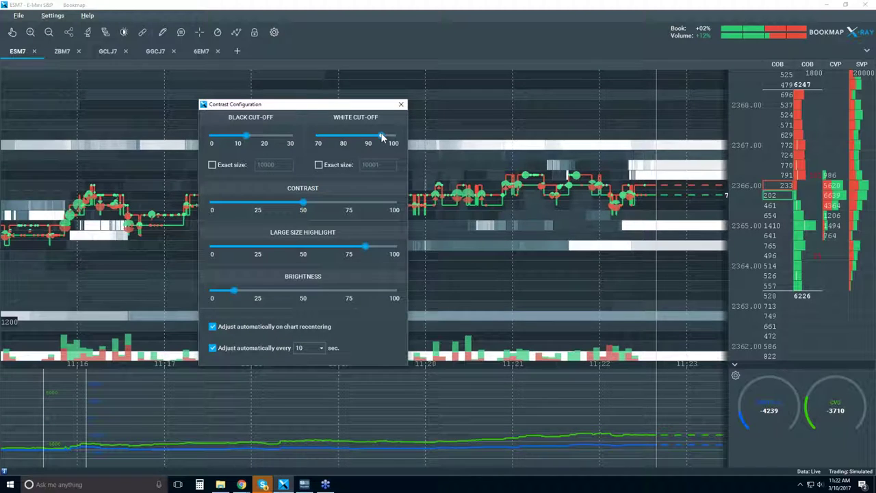
left_click_drag(384, 139, 389, 141)
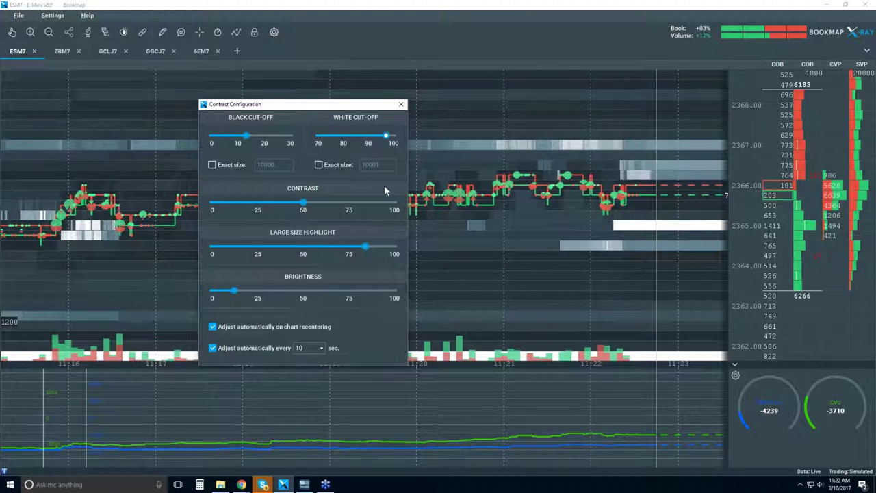
left_click_drag(389, 139, 382, 140)
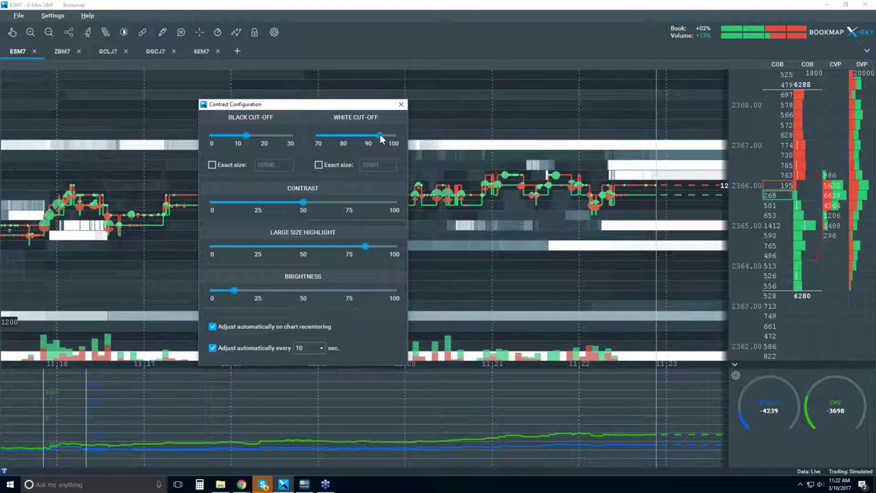
left_click(401, 104)
Show data tooltips on the ESM7 chart and inspect the resting ask orders above the price, around 2367.25
scroll(510, 185, "down", 3)
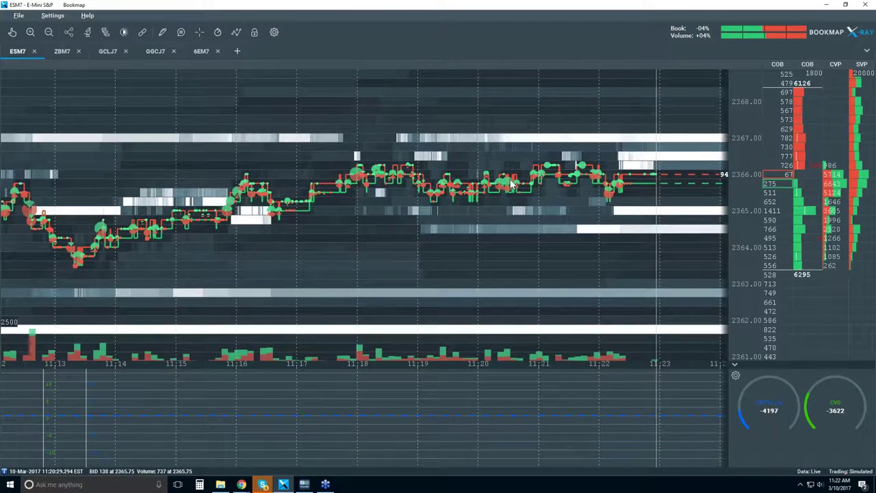
scroll(510, 185, "down", 2)
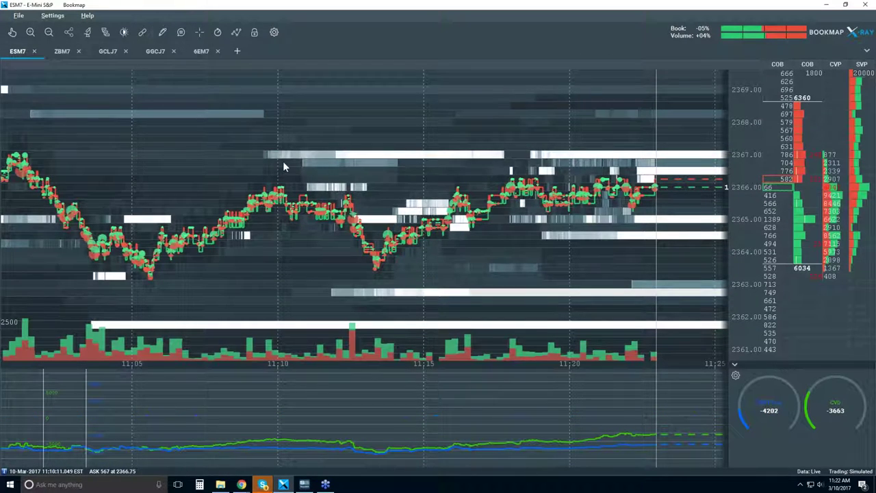
scroll(599, 201, "down", 3)
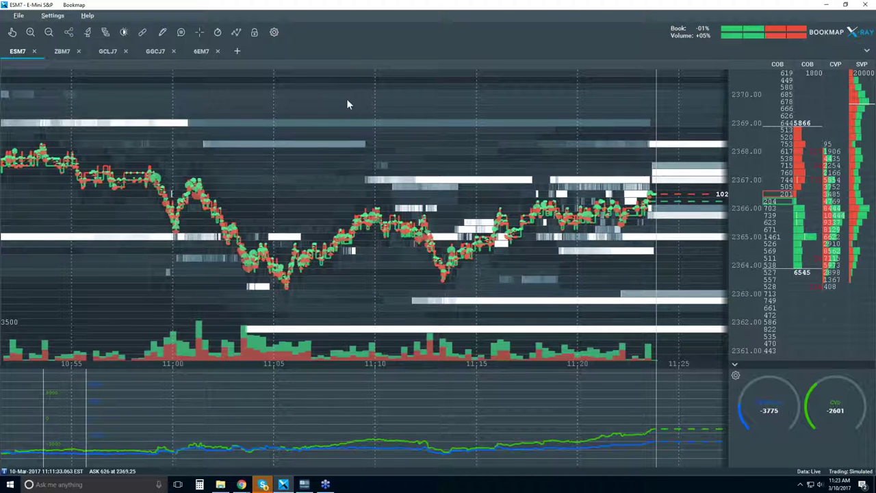
left_click(180, 34)
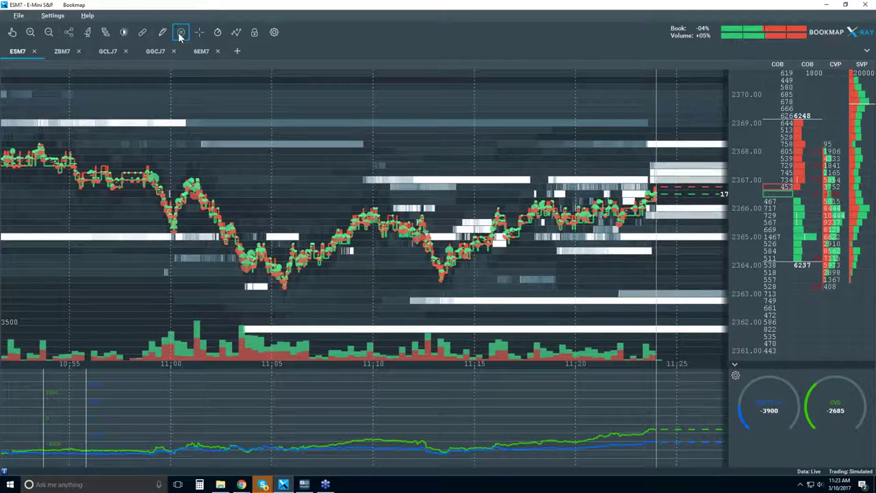
scroll(623, 168, "up", 2)
scroll(623, 167, "up", 1)
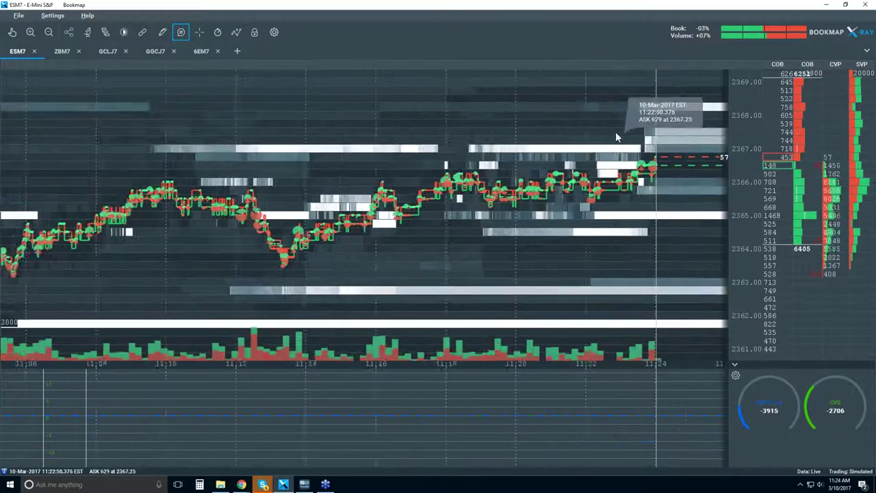
scroll(615, 131, "up", 1)
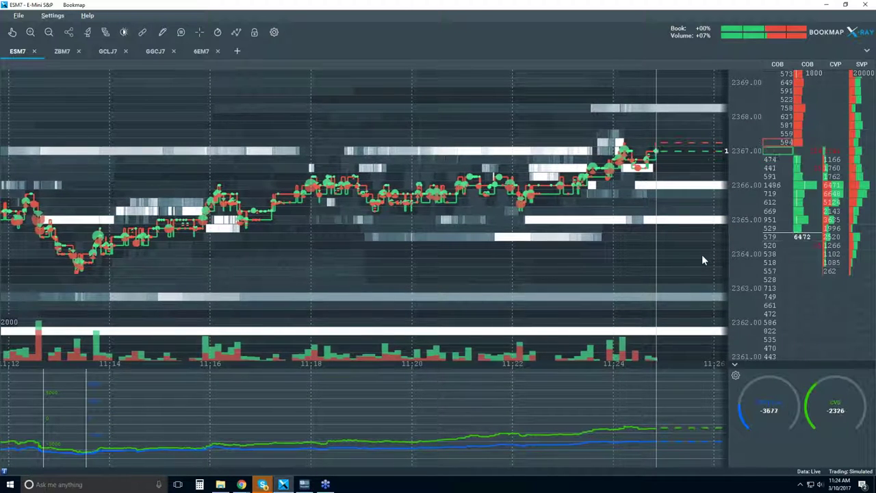
Draw a descending extended-line ray from the 10:20 price high near 2373 along the lower swing highs
scroll(702, 256, "down", 3)
scroll(702, 258, "down", 1)
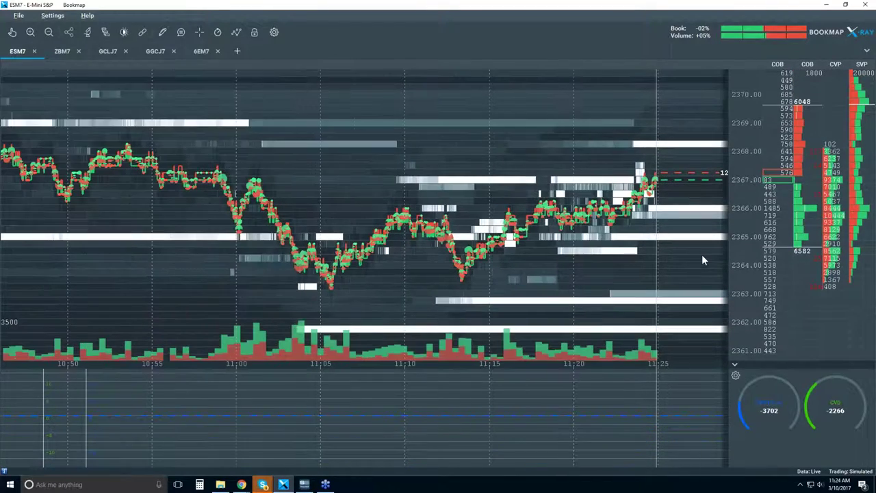
scroll(702, 258, "down", 1)
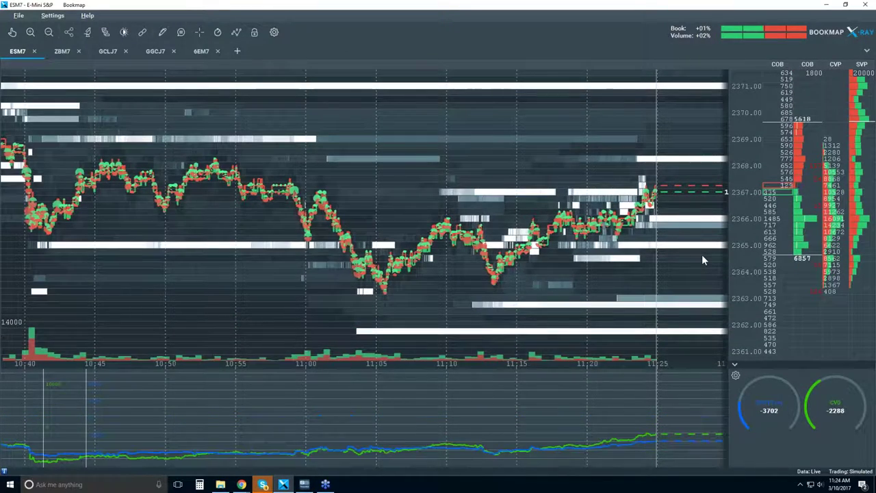
scroll(703, 260, "down", 3)
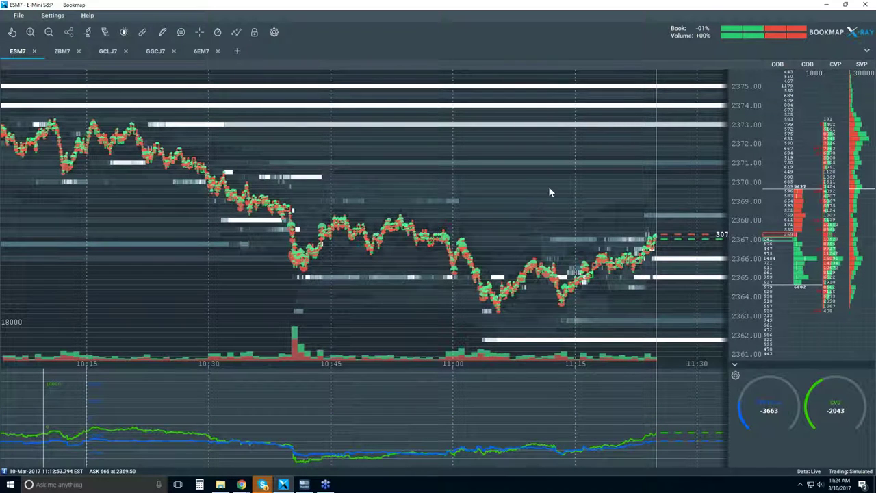
scroll(564, 191, "up", 1)
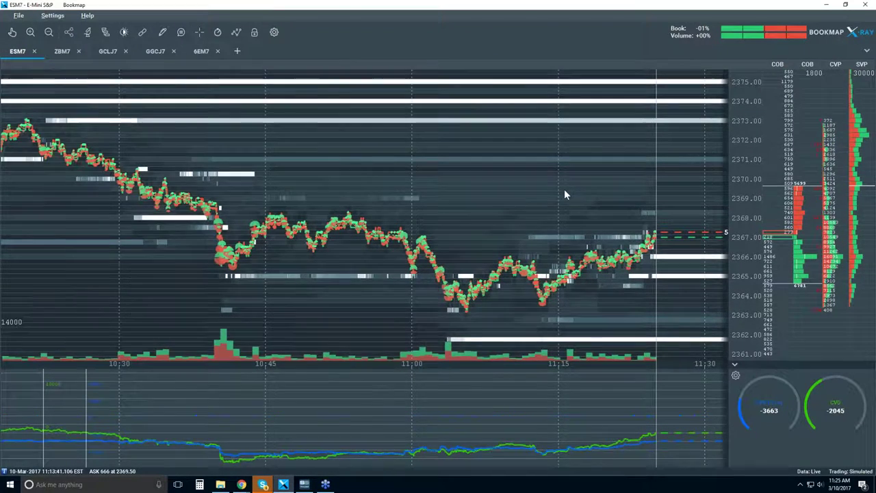
scroll(564, 189, "up", 2)
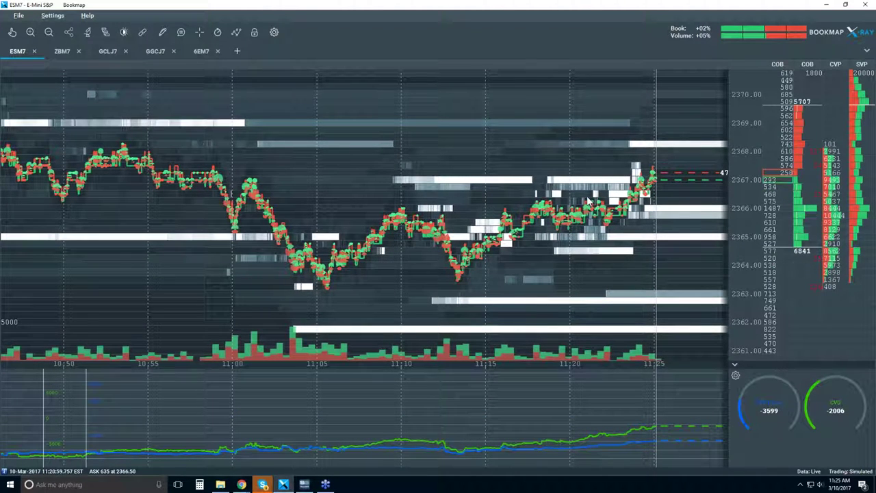
scroll(434, 252, "down", 3)
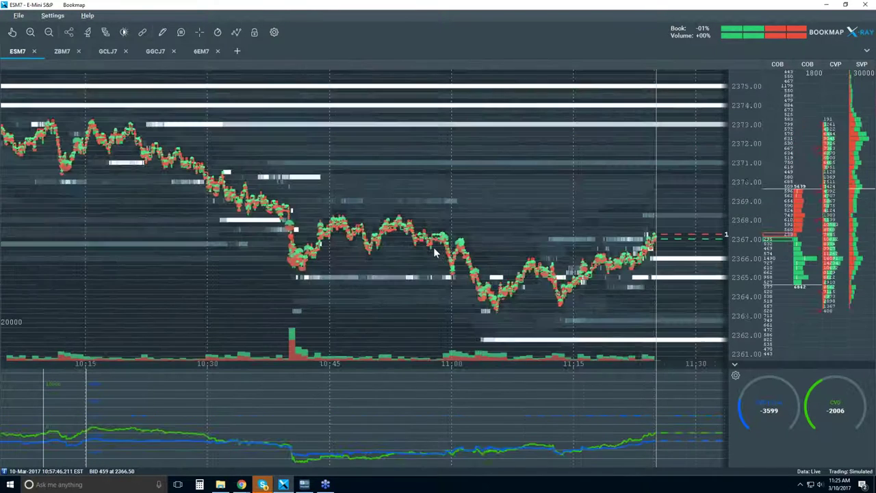
left_click(162, 33)
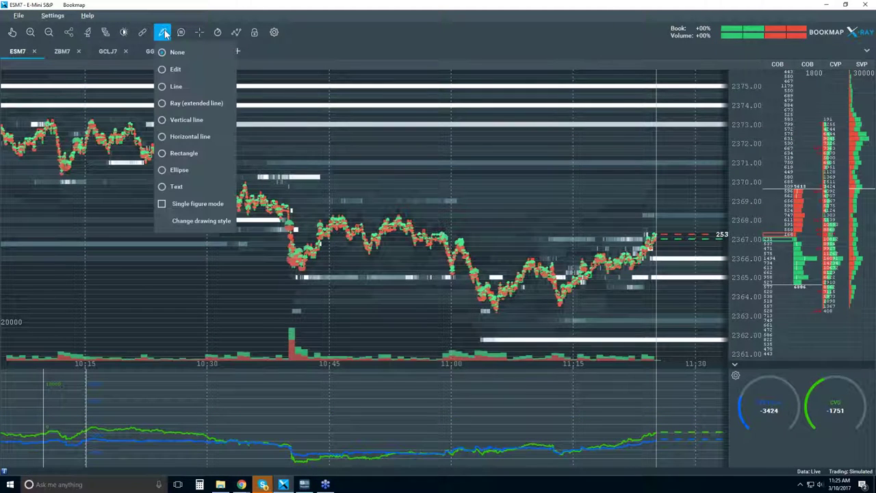
left_click(196, 103)
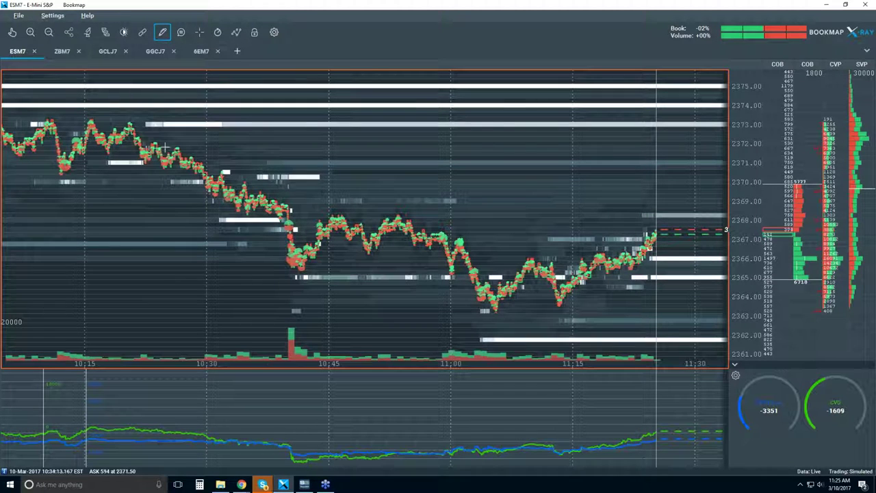
left_click_drag(128, 123, 261, 167)
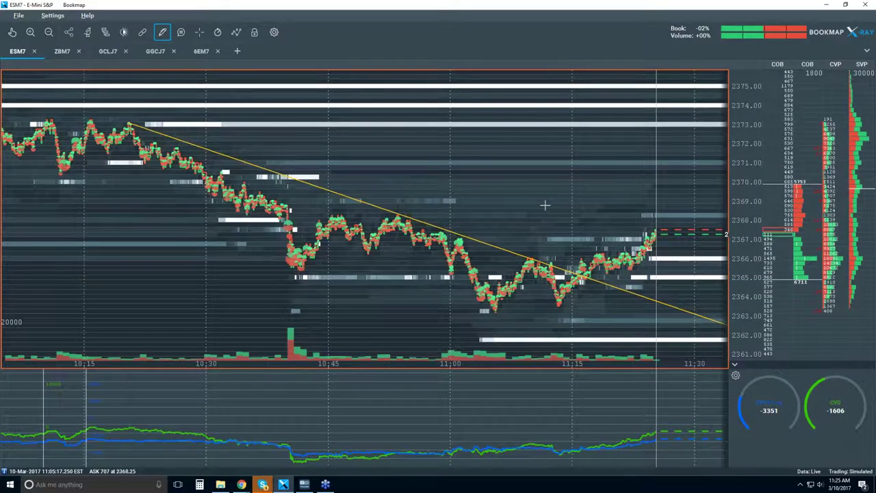
Examine where price crosses the descending ray around 11:16, and set the drawing tool to None
scroll(552, 191, "up", 3)
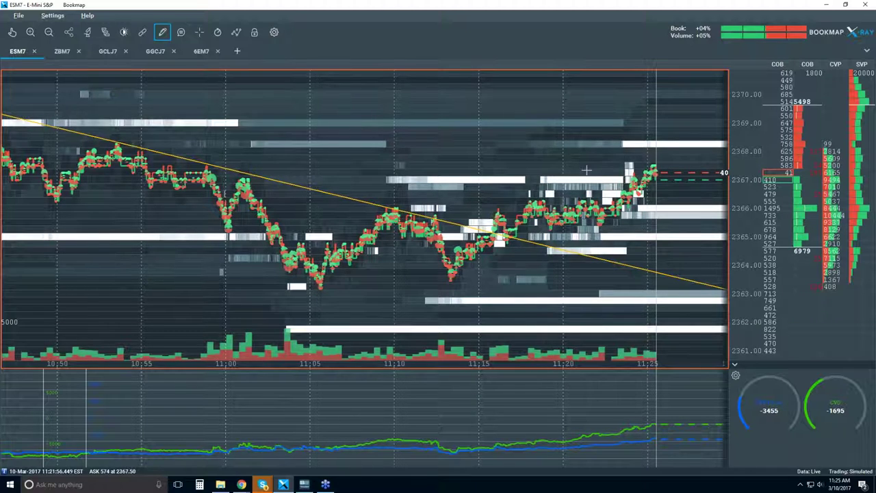
scroll(539, 221, "down", 2)
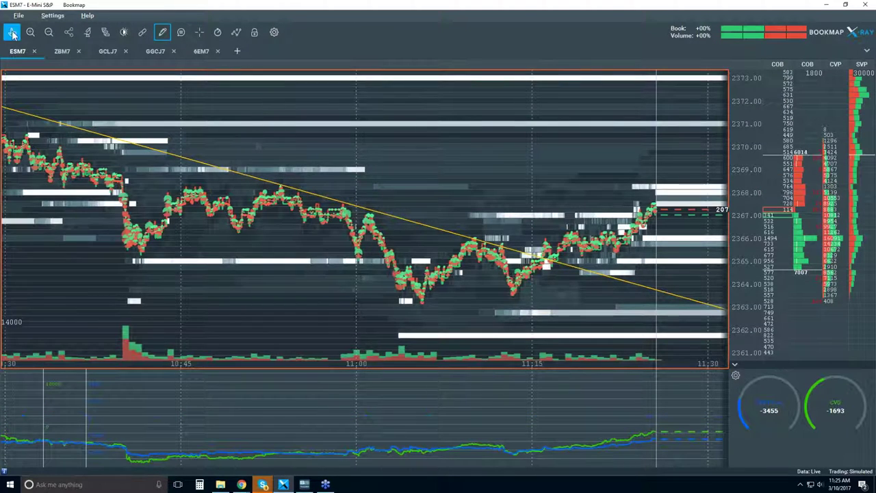
scroll(521, 200, "up", 5)
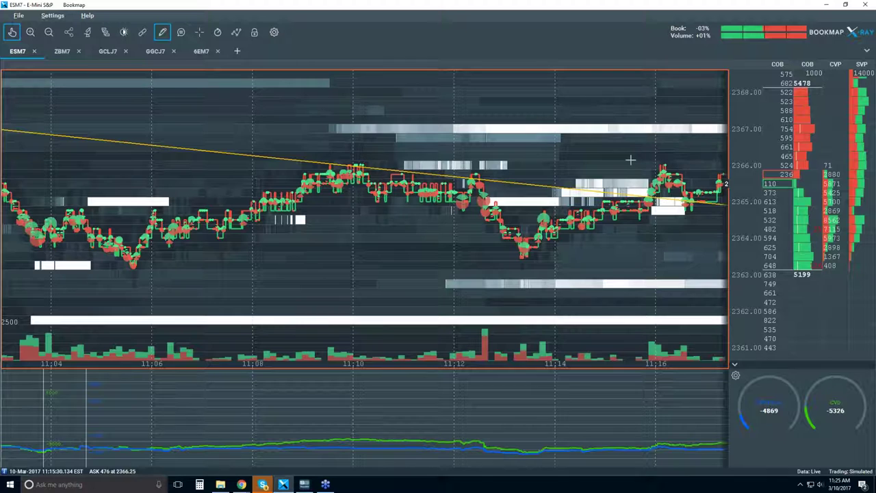
scroll(630, 159, "down", 4)
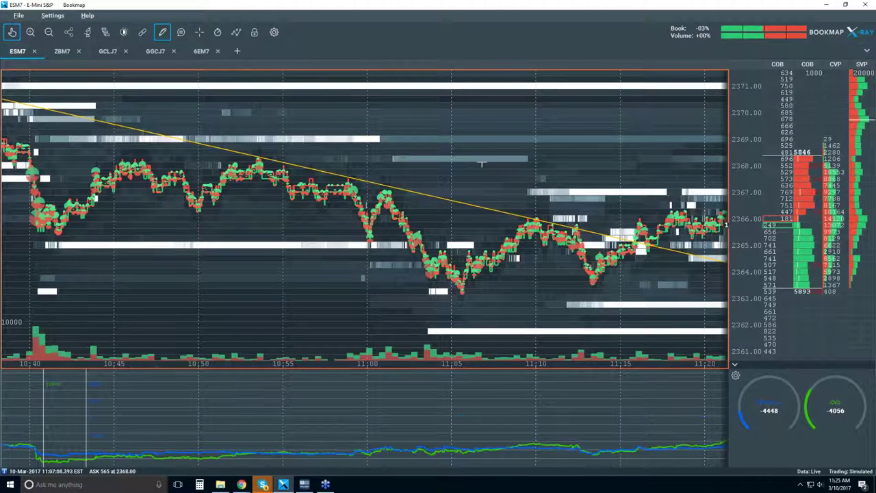
scroll(110, 183, "down", 2)
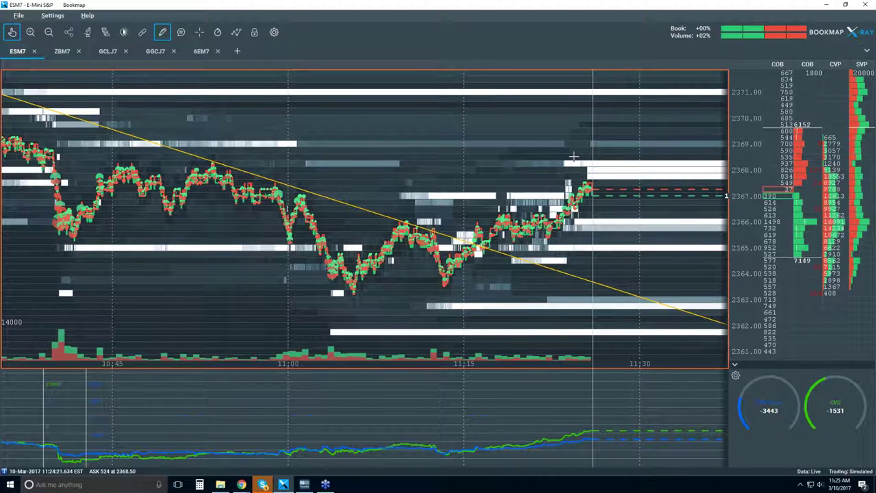
scroll(573, 157, "up", 2)
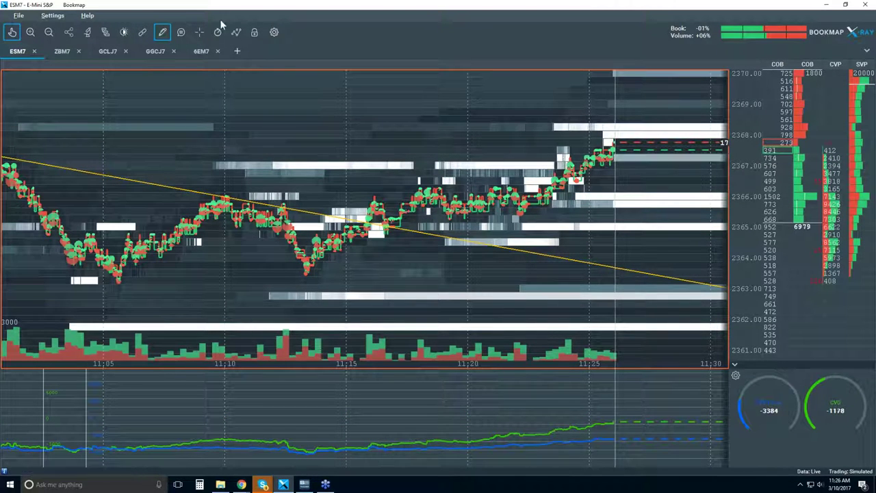
left_click(162, 32)
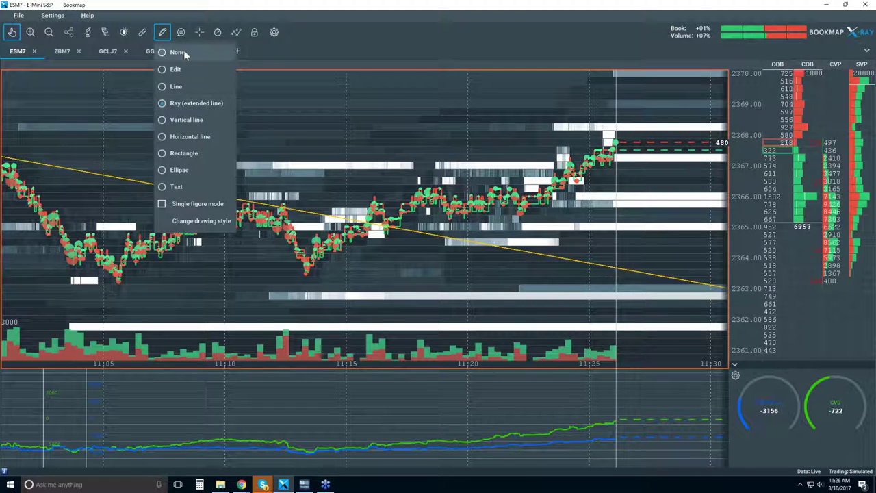
left_click(184, 54)
Examine the large resting bids and asks around the 11:26 price rise toward 2368
scroll(575, 130, "up", 2)
scroll(575, 130, "up", 2)
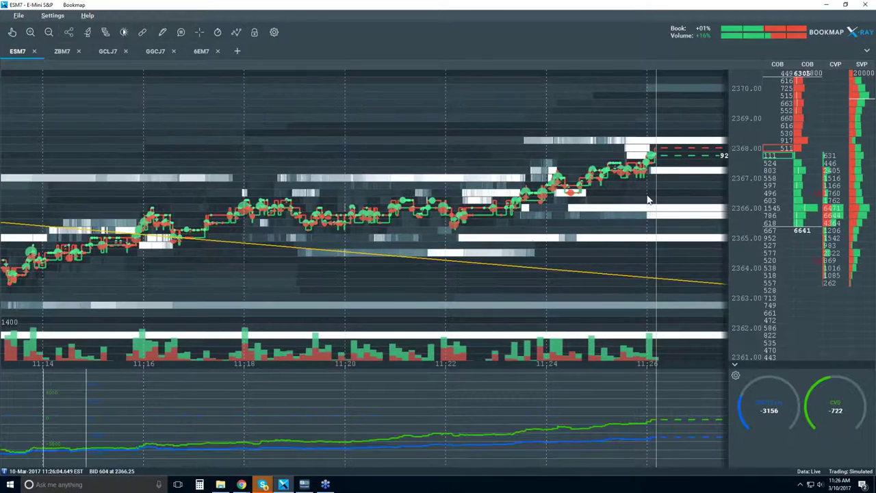
scroll(644, 184, "down", 1)
scroll(644, 185, "down", 2)
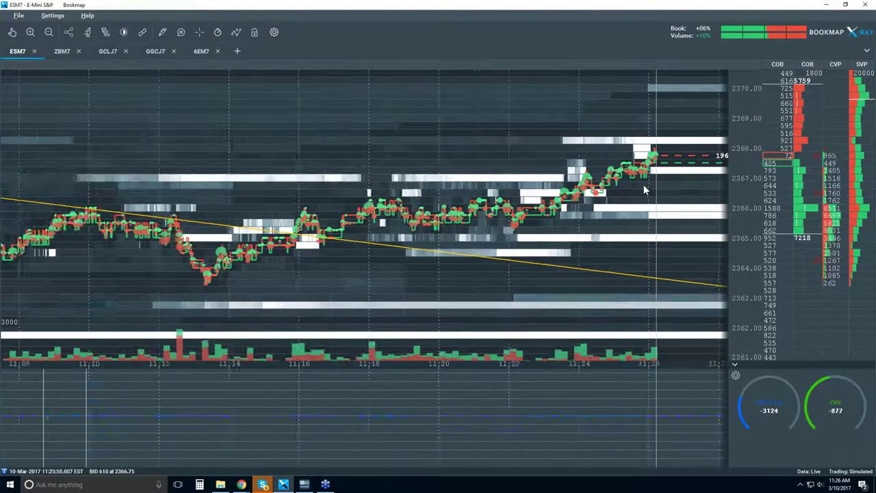
scroll(638, 186, "down", 1)
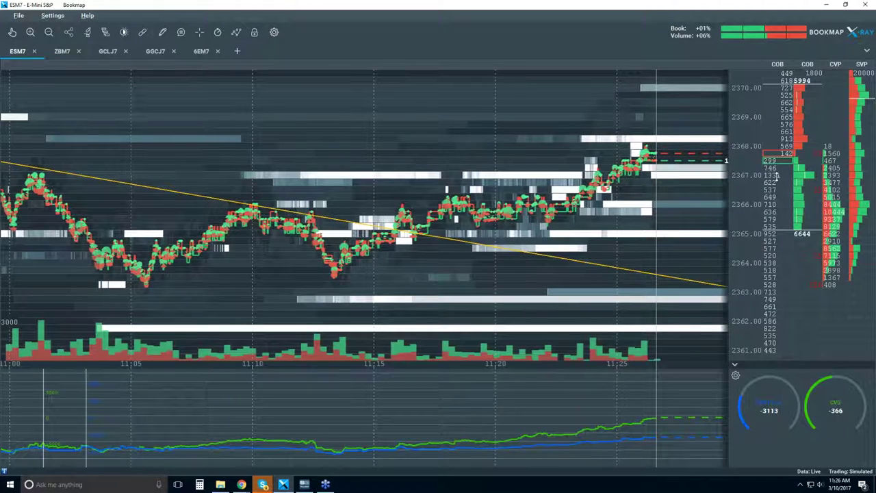
scroll(626, 147, "up", 3)
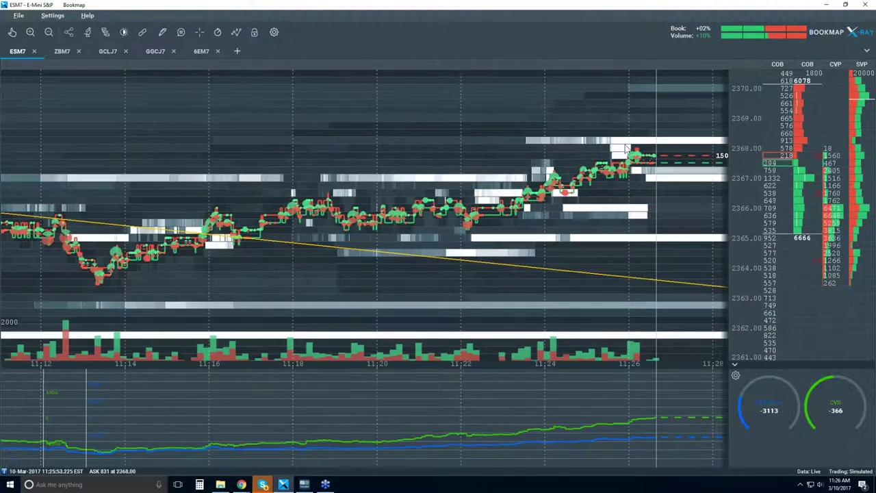
scroll(630, 150, "up", 2)
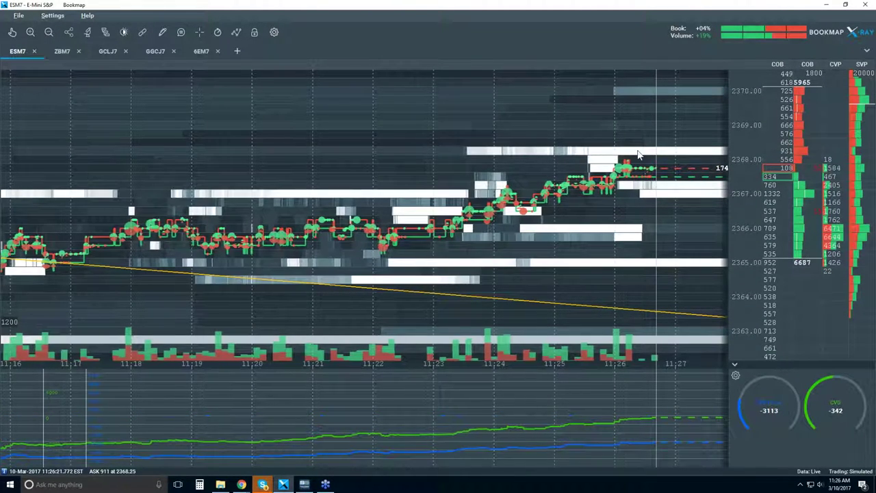
scroll(638, 154, "up", 2)
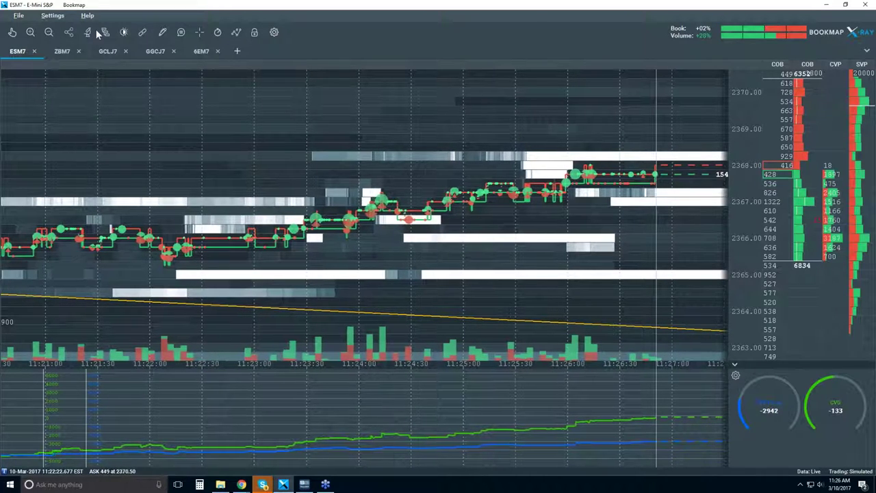
Examine the trades hitting the large resting bid at 2366.50 around 11:24:30
left_click(11, 32)
scroll(414, 219, "up", 5)
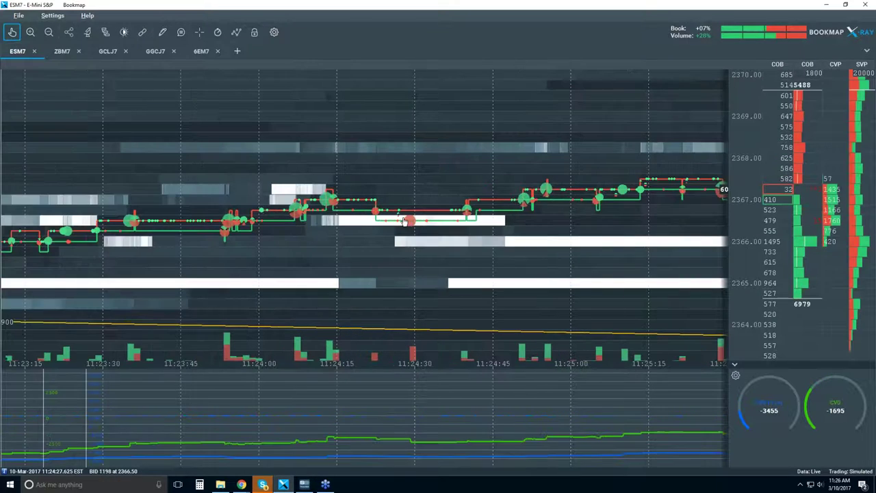
scroll(414, 219, "up", 3)
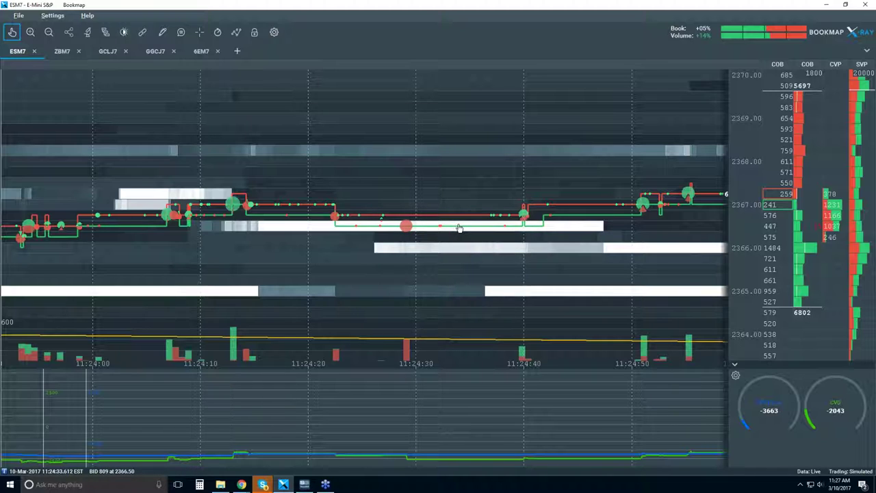
Examine how trades interact with the resting bid at 2366.50 and the offers near 2367 around 11:24
scroll(536, 230, "down", 3)
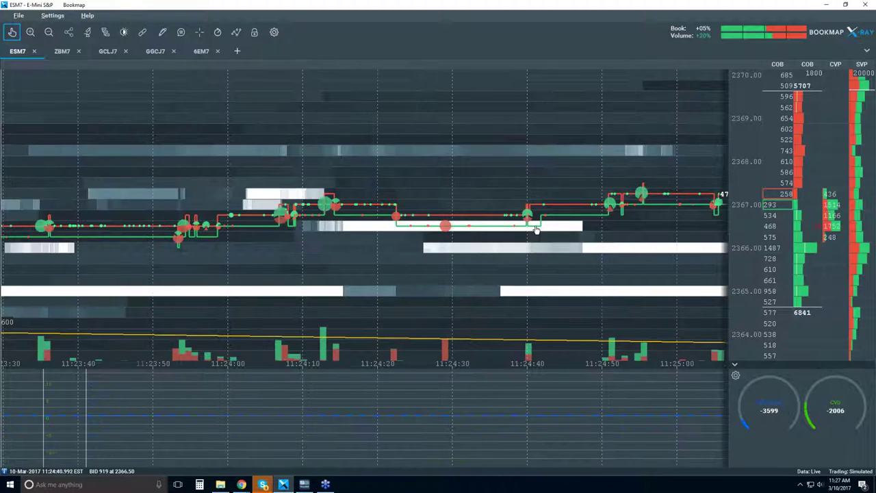
scroll(536, 229, "down", 3)
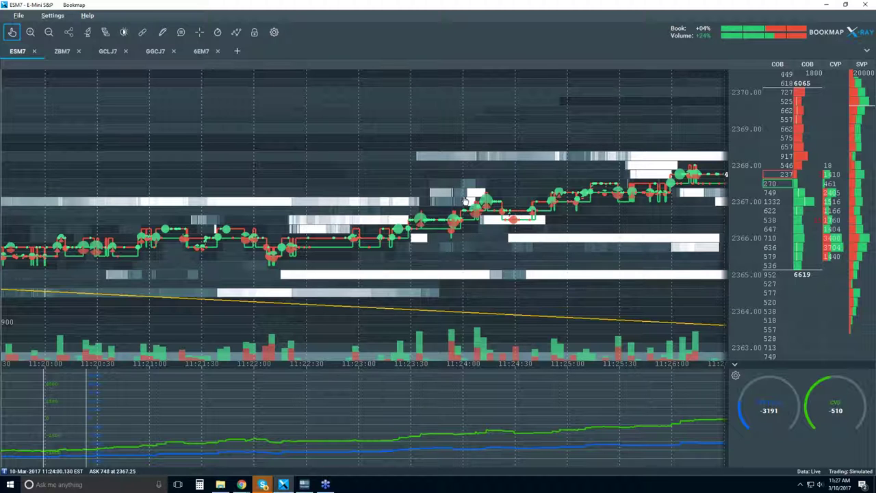
scroll(491, 188, "up", 3)
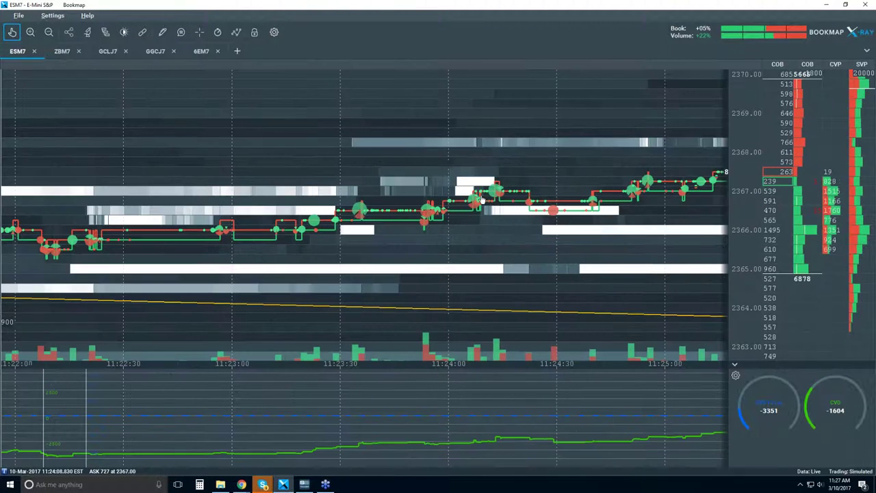
scroll(491, 188, "up", 3)
scroll(505, 139, "down", 6)
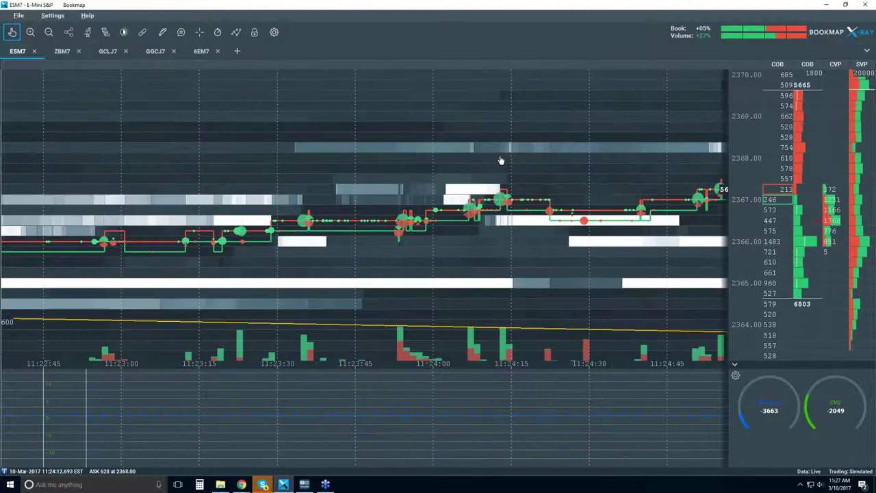
scroll(501, 159, "down", 2)
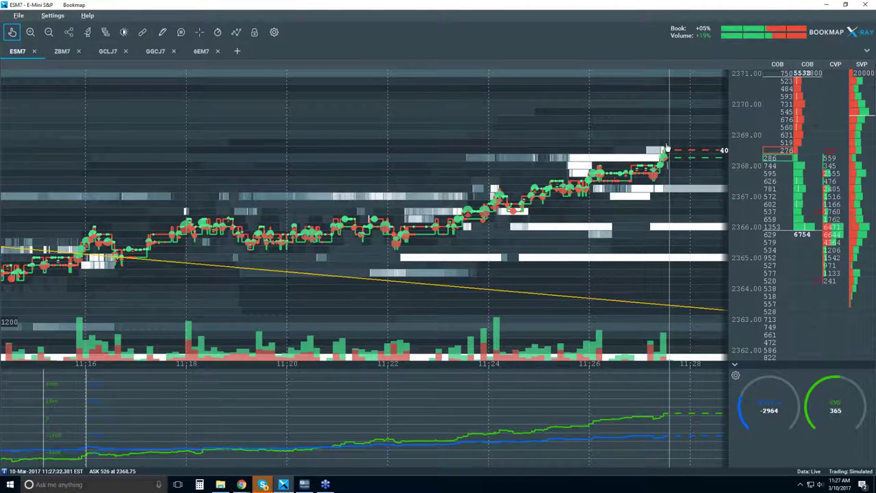
Examine the trades around the resting offers near 2368.50 from 11:27:20 to 11:28
scroll(653, 152, "up", 2)
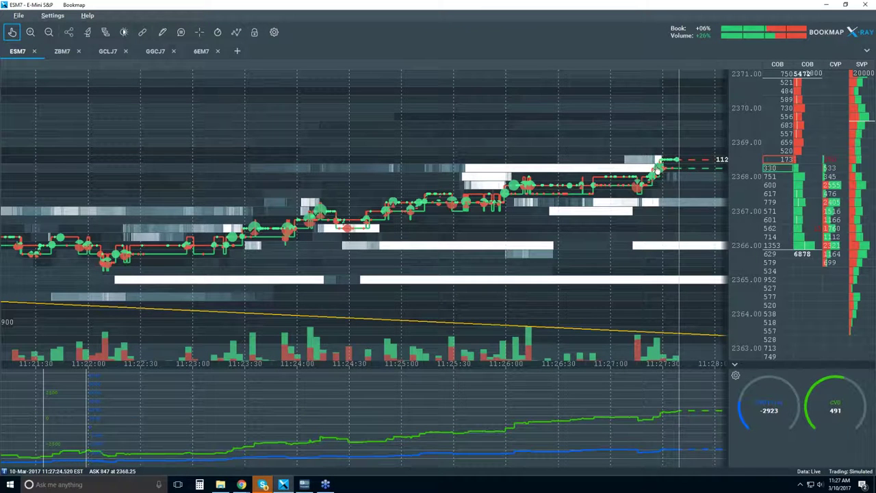
scroll(657, 168, "up", 4)
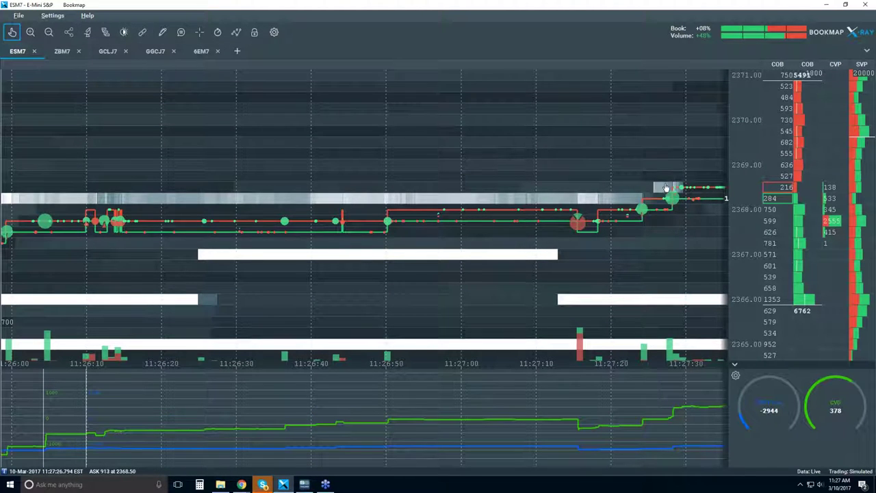
scroll(647, 163, "down", 4)
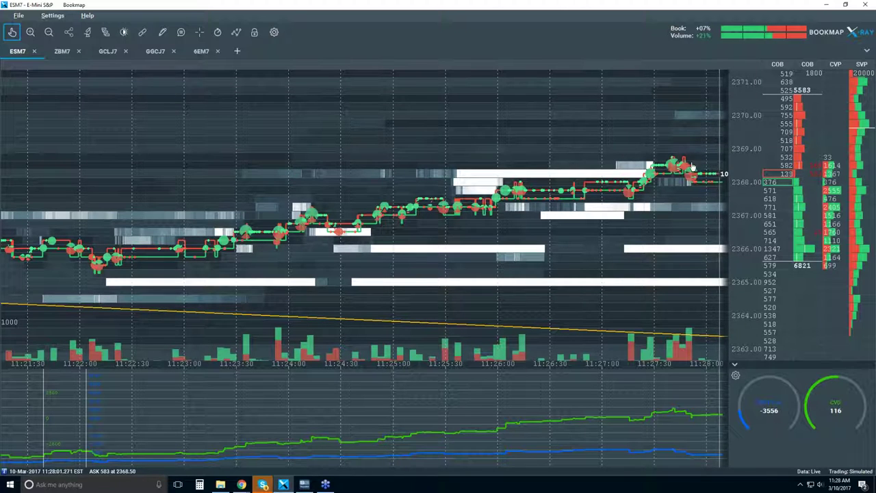
scroll(682, 168, "up", 5)
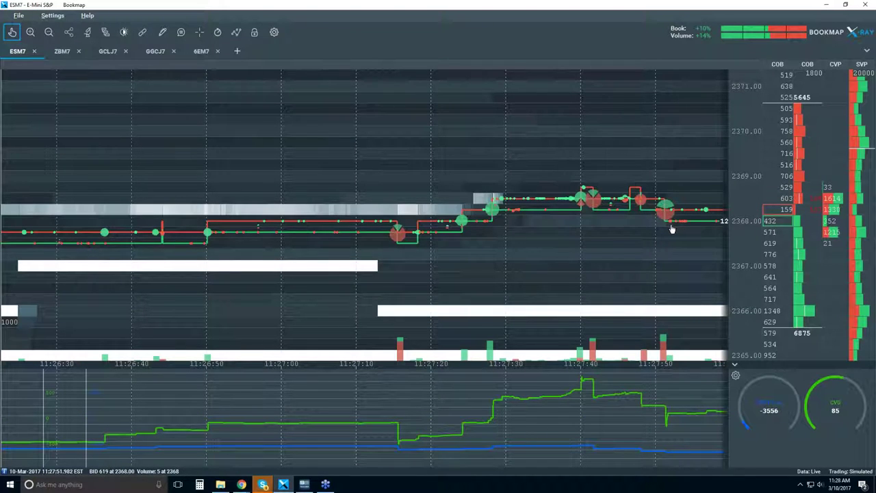
scroll(579, 197, "down", 5)
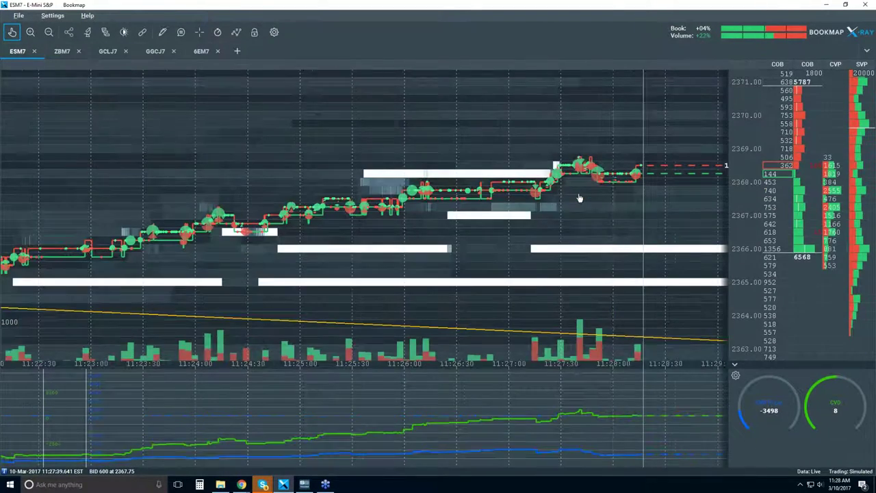
Draw a horizontal line at about 2368.25 through the 10:54 swing high and the latest price peak
scroll(579, 197, "down", 4)
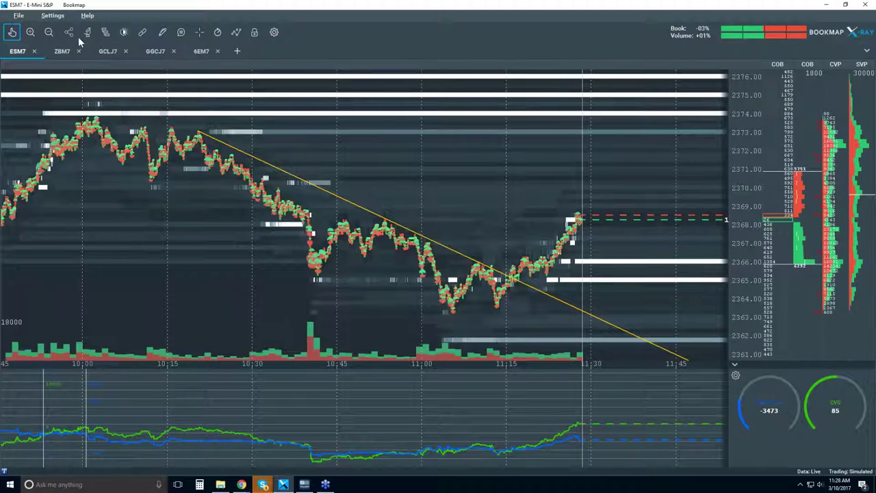
left_click(162, 32)
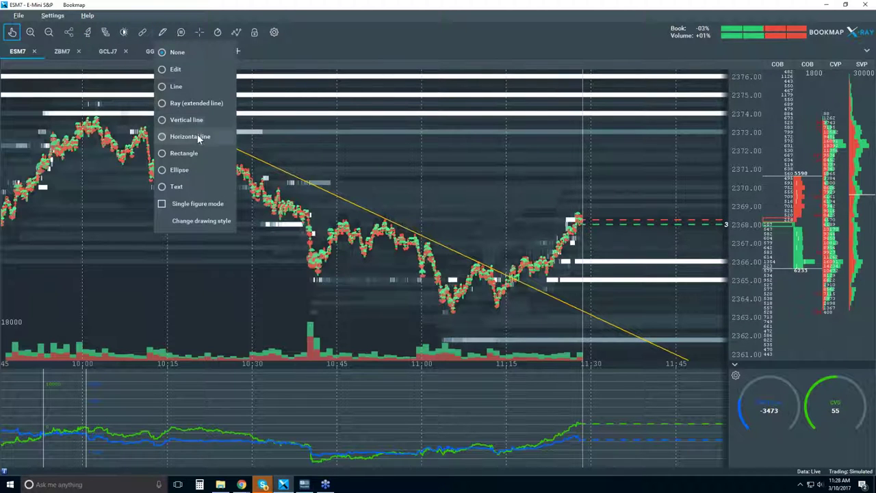
left_click(190, 136)
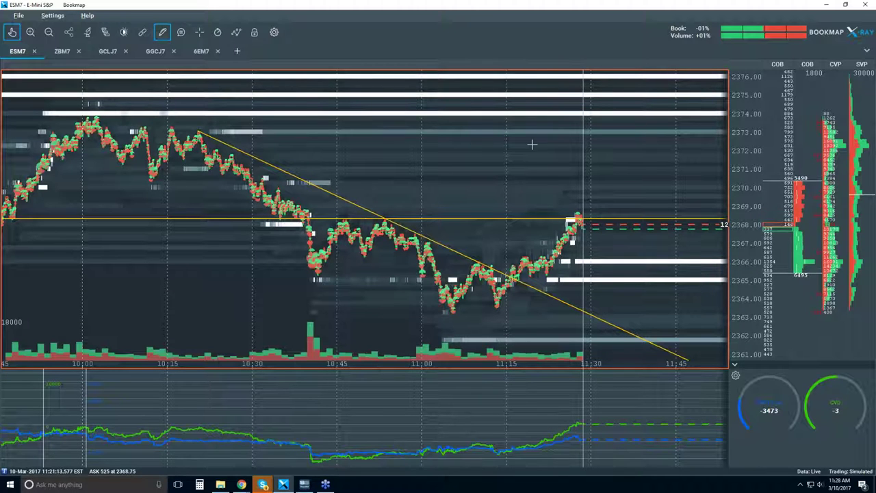
double_click(498, 9)
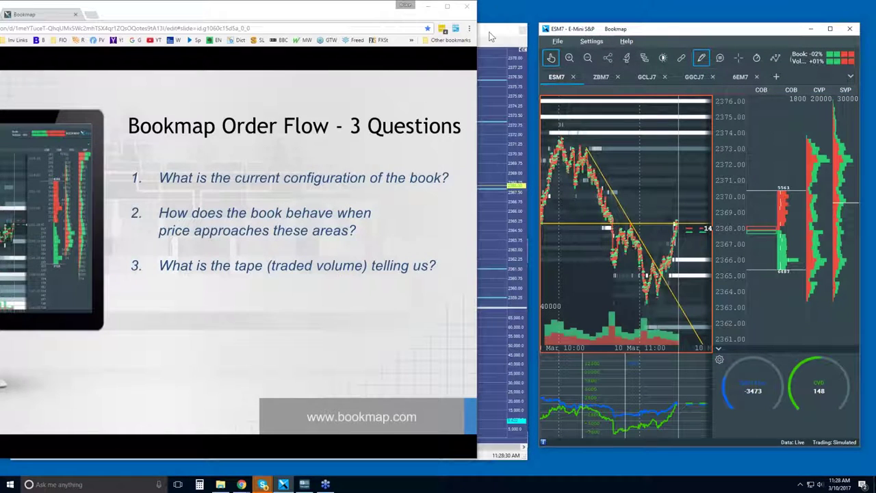
left_click(488, 30)
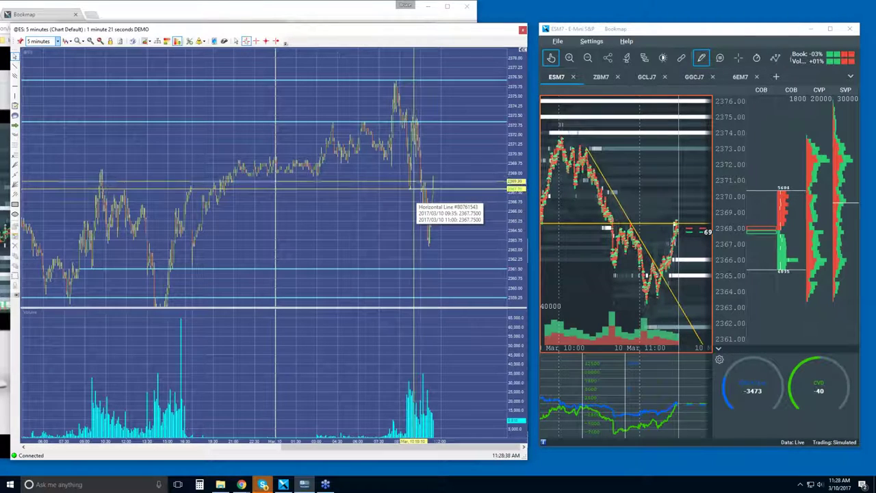
double_click(633, 32)
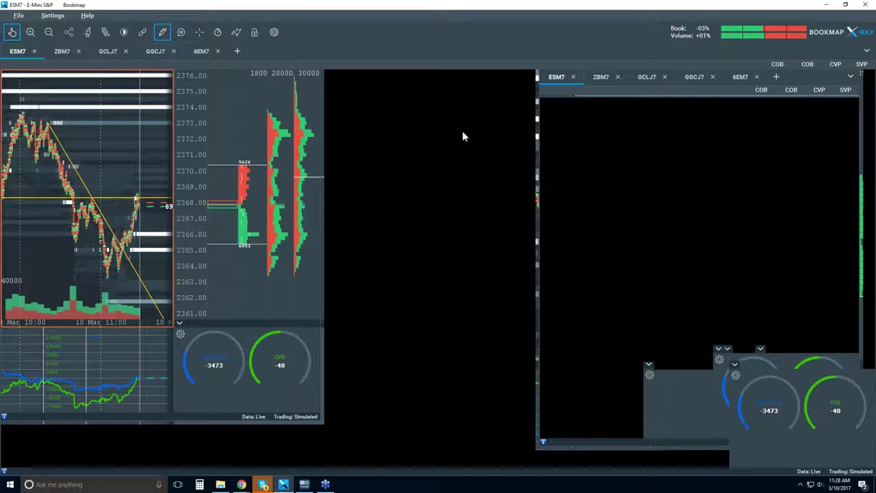
Examine recent price action around the new horizontal line, and set the drawing tool to None
scroll(430, 225, "down", 2)
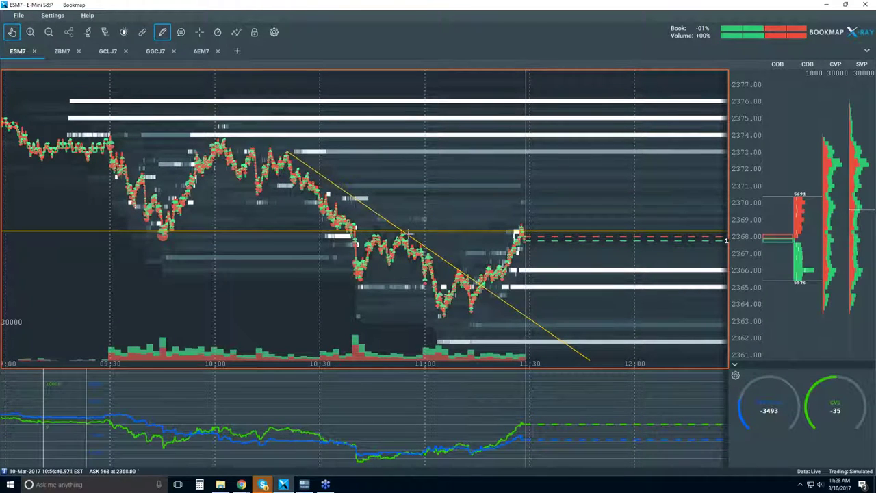
scroll(406, 234, "up", 3)
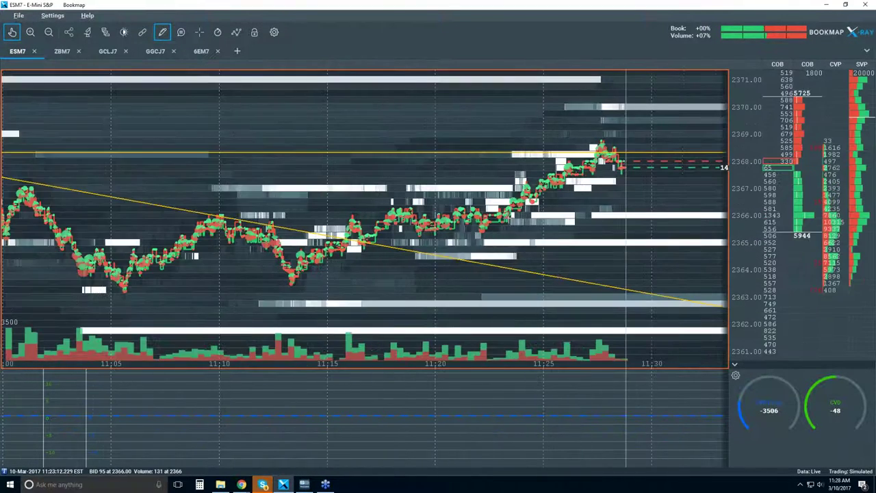
scroll(167, 89, "up", 1)
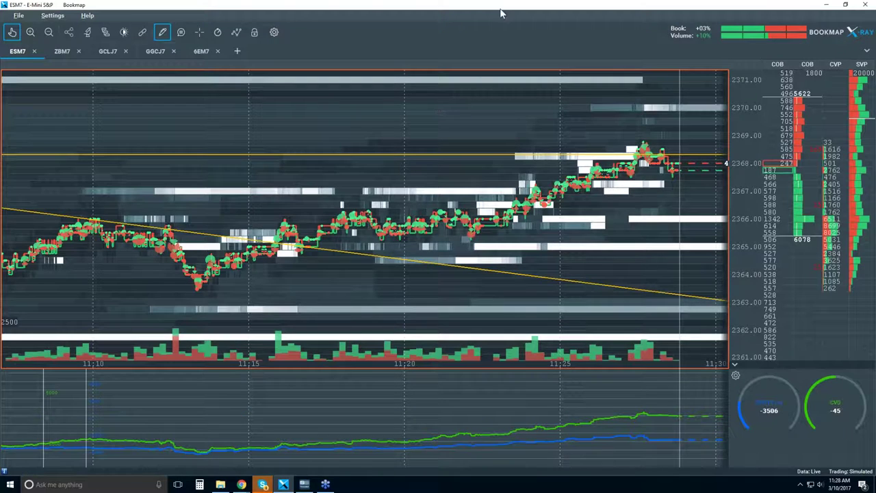
left_click(162, 32)
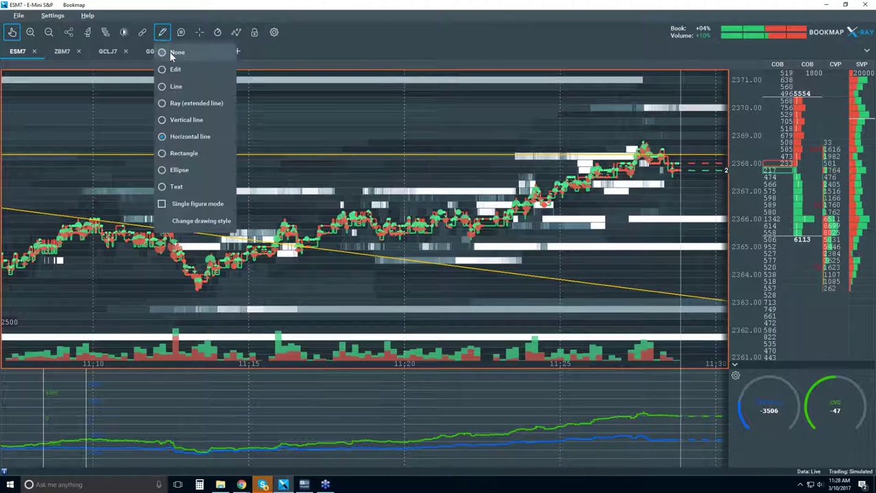
left_click(170, 52)
scroll(391, 101, "down", 2)
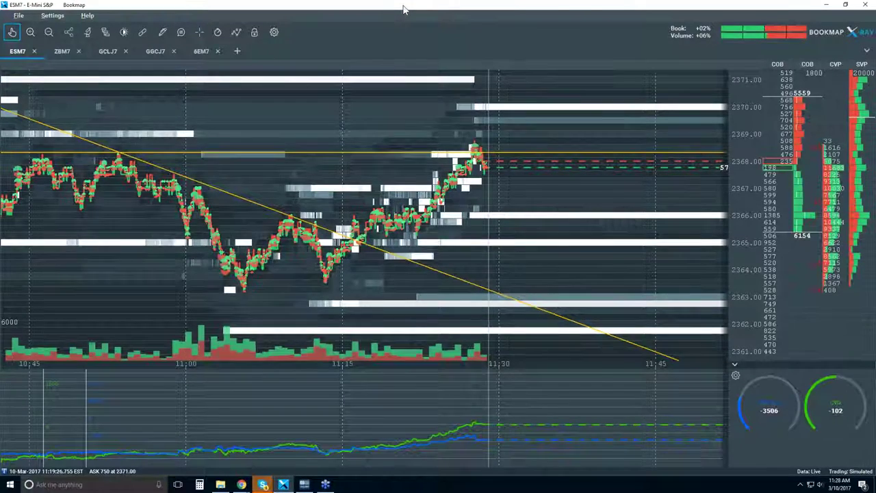
double_click(404, 9)
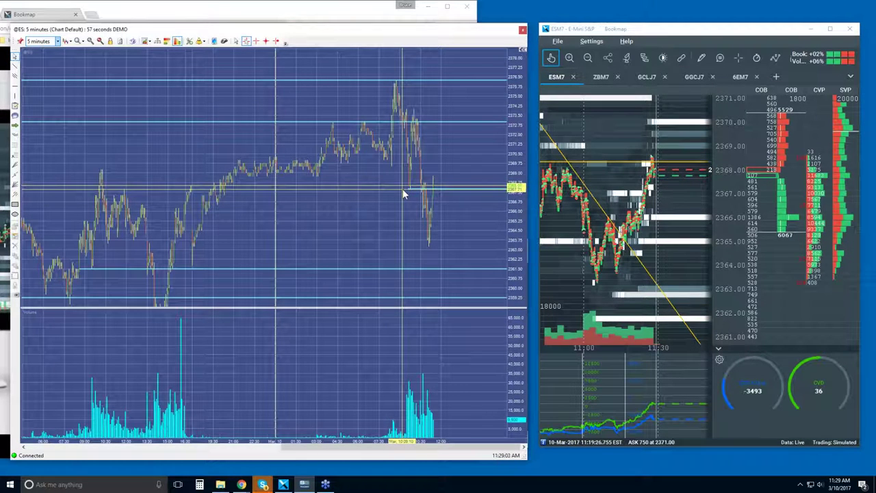
double_click(674, 29)
Examine how price behaves around the horizontal line from the 10:40 drop to the 11:28 retest
scroll(290, 205, "down", 2)
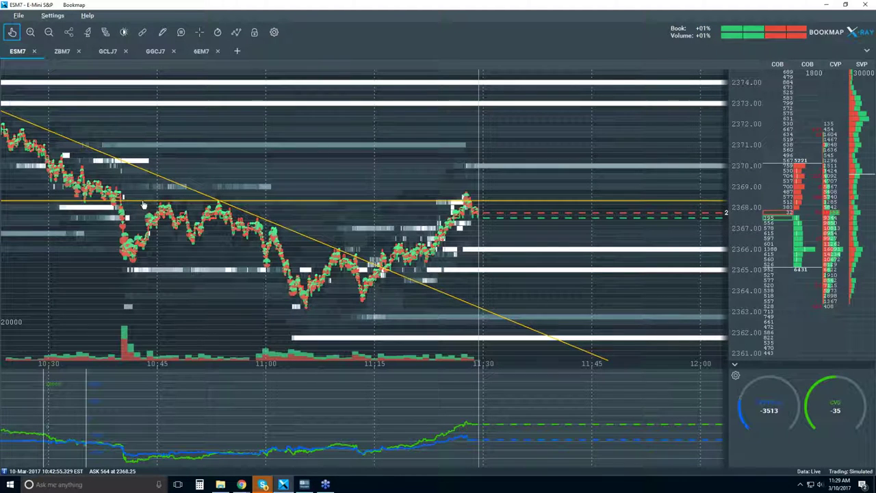
scroll(309, 181, "down", 2)
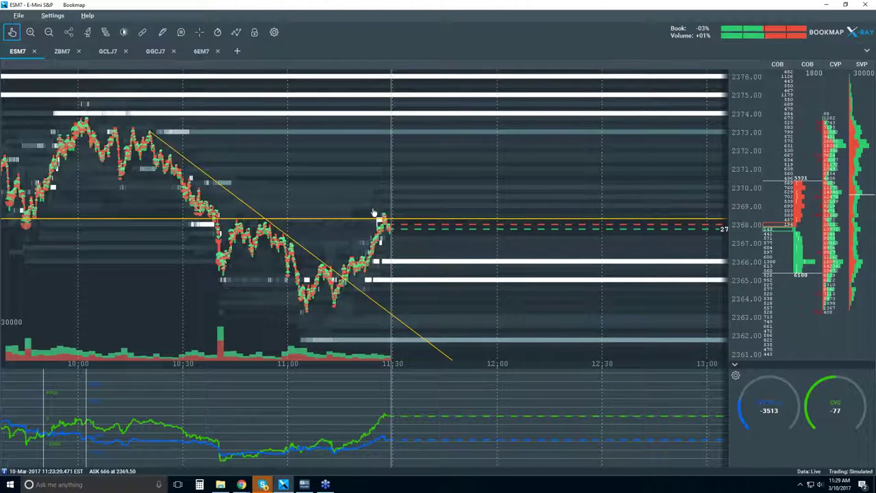
scroll(373, 205, "up", 2)
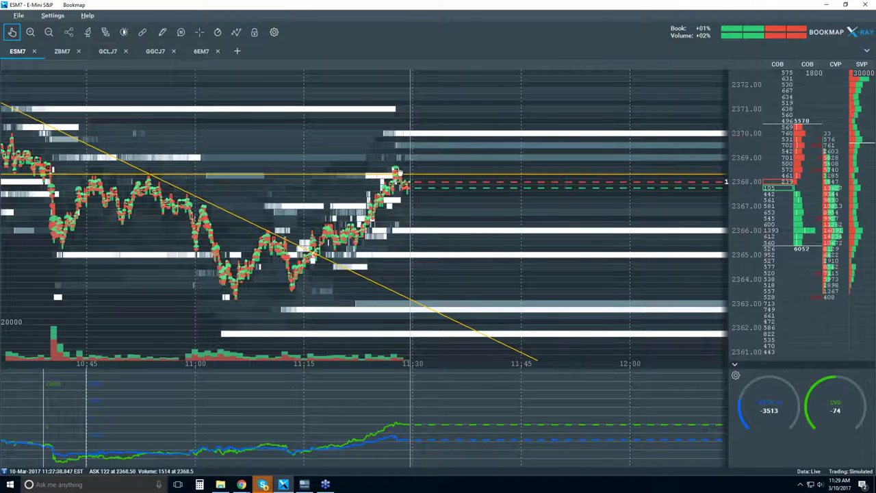
scroll(393, 167, "up", 2)
scroll(391, 164, "up", 1)
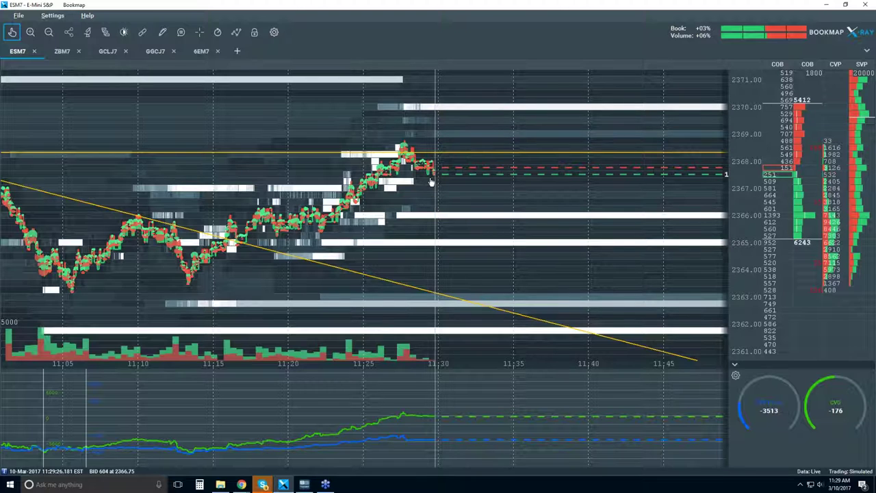
Examine the price pullback below the horizontal line after 11:28 and the resting orders around it
scroll(428, 173, "up", 3)
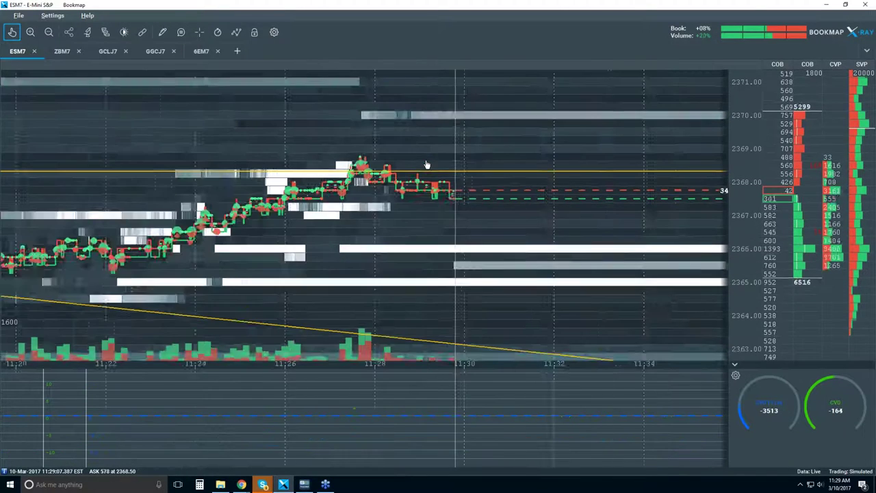
scroll(426, 165, "up", 1)
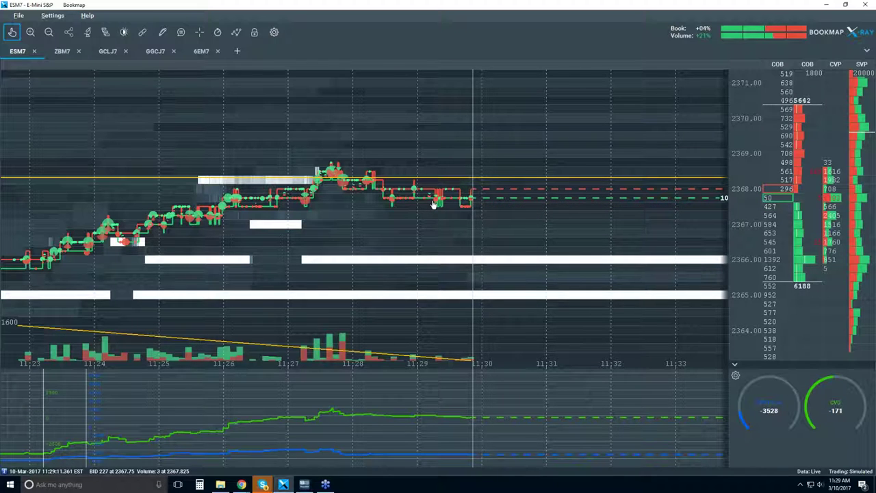
scroll(311, 102, "down", 1)
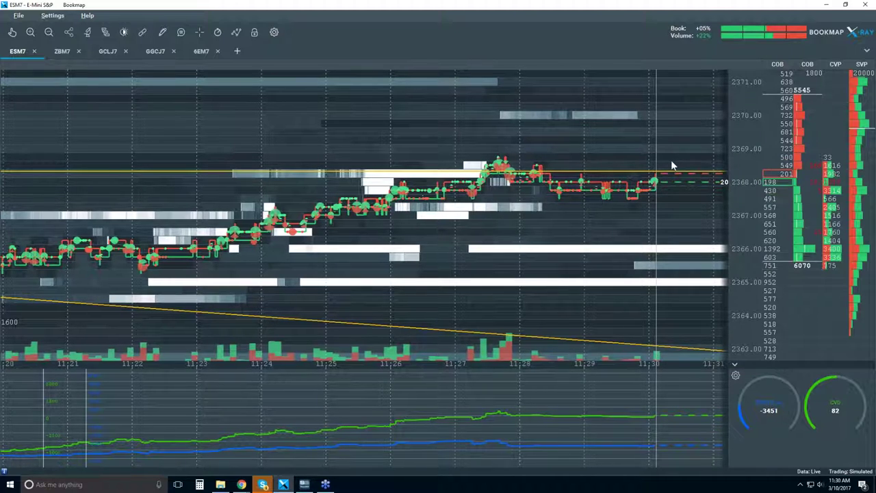
scroll(611, 156, "down", 3)
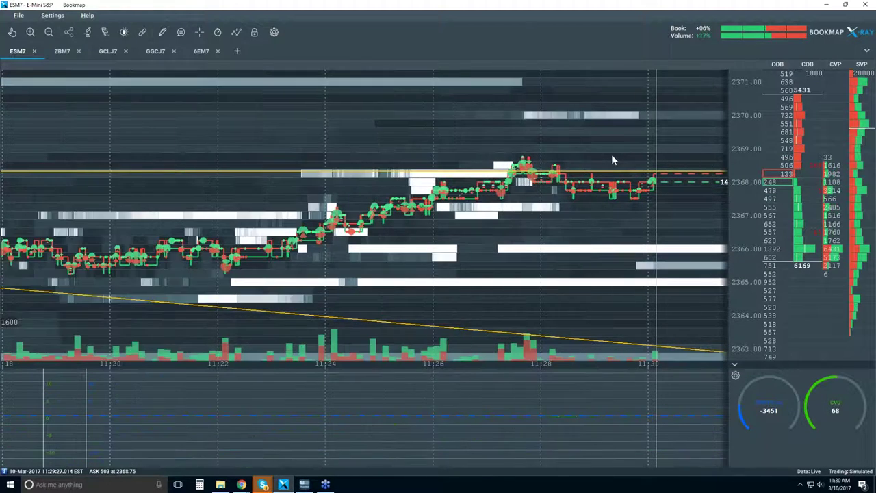
scroll(632, 169, "down", 2)
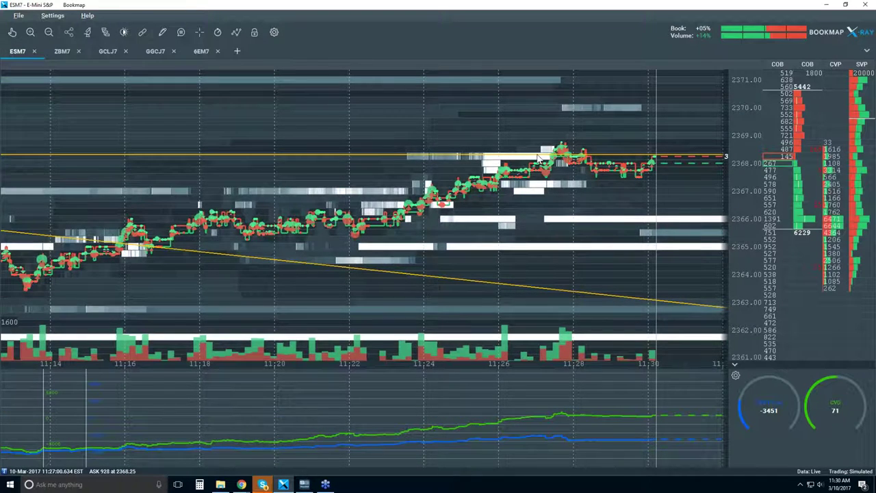
scroll(671, 156, "down", 3)
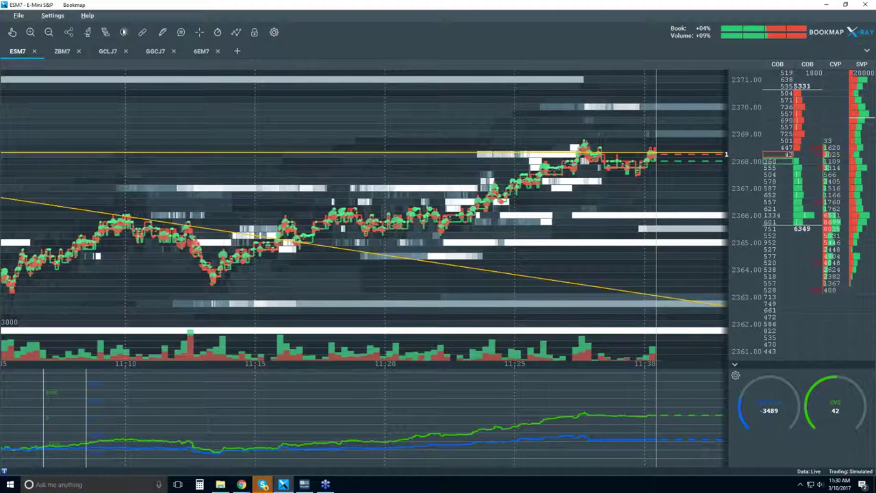
Adjust the heatmap contrast, setting the white cut-off to about 93 and the large size highlight to about 71
scroll(635, 120, "up", 2)
scroll(631, 121, "up", 5)
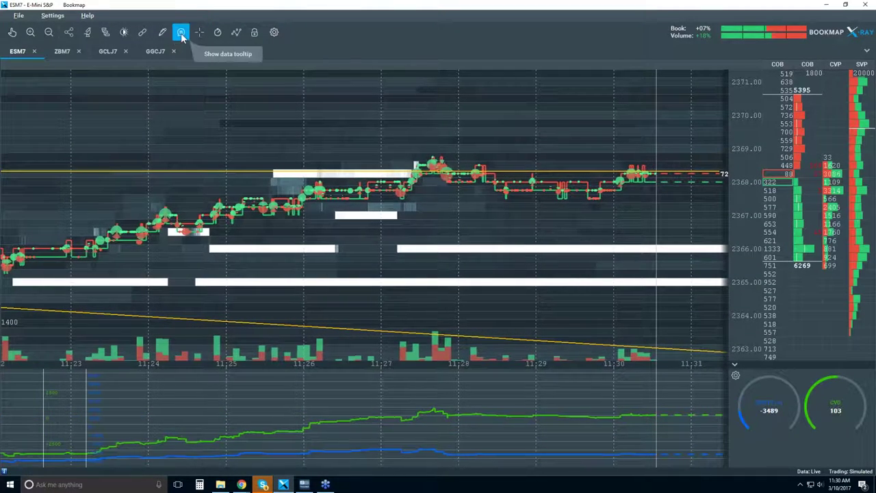
left_click(123, 32)
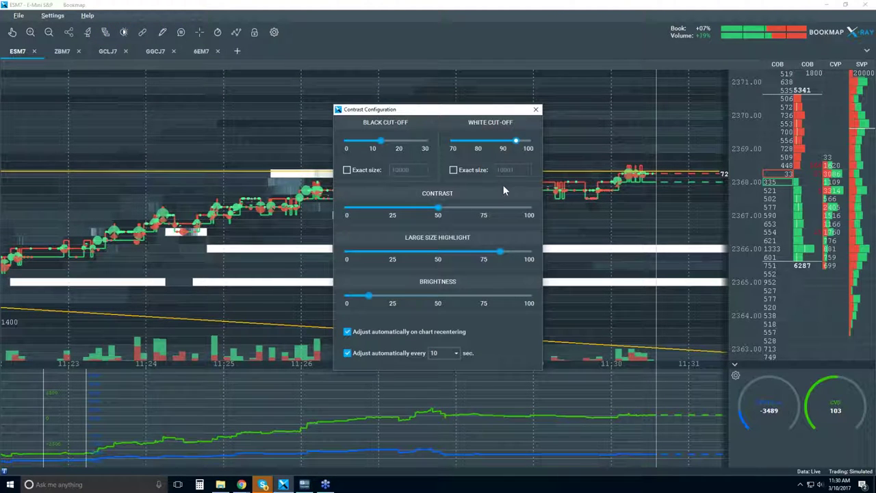
left_click_drag(516, 141, 511, 142)
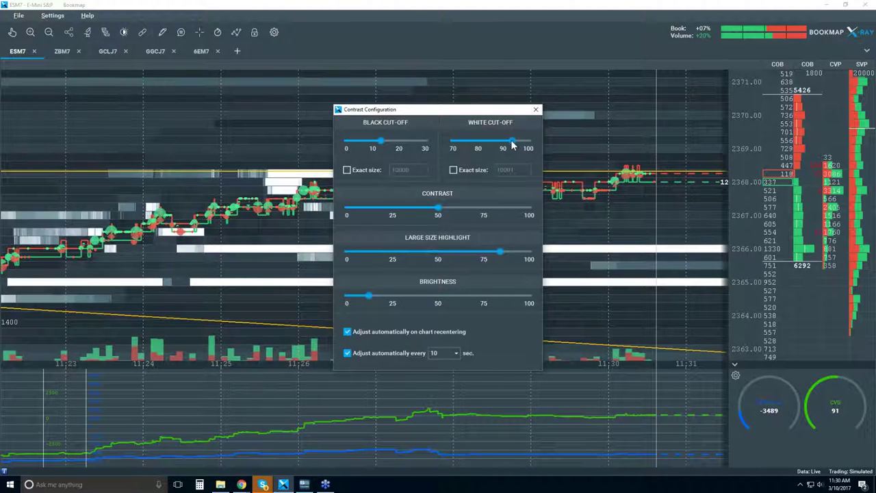
left_click_drag(501, 255, 477, 254)
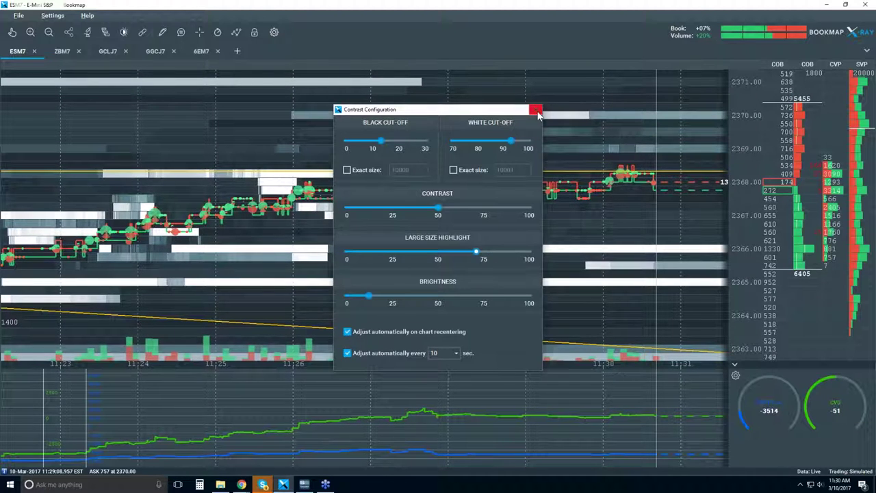
left_click(536, 110)
Examine the pullback from the 11:28 high, and compare it with the earlier decline along the trend line and the surrounding resting orders
scroll(599, 152, "down", 1)
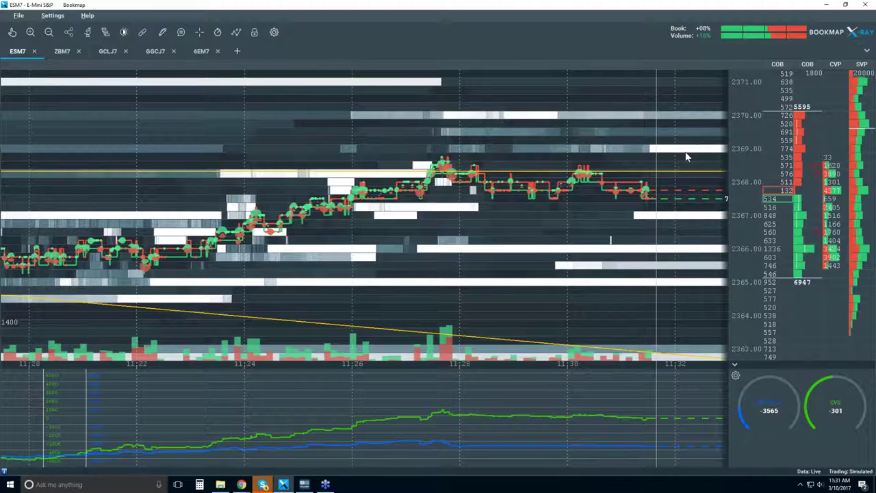
scroll(520, 178, "down", 2)
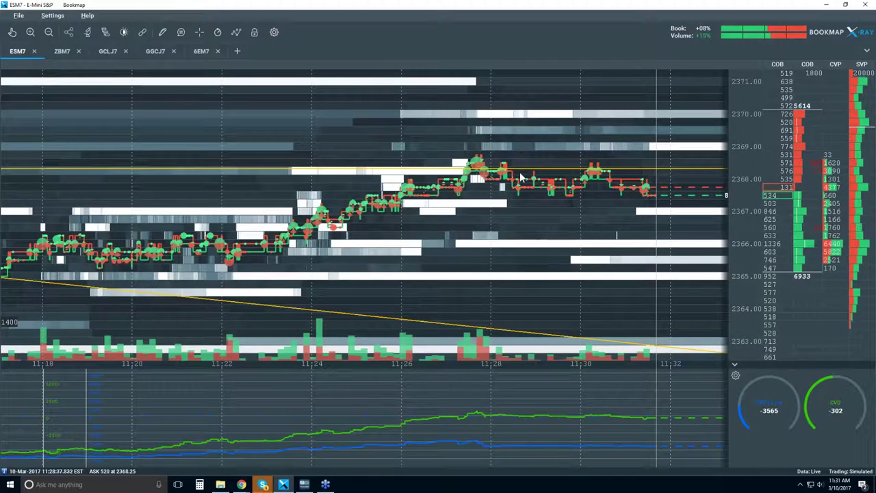
scroll(520, 178, "down", 2)
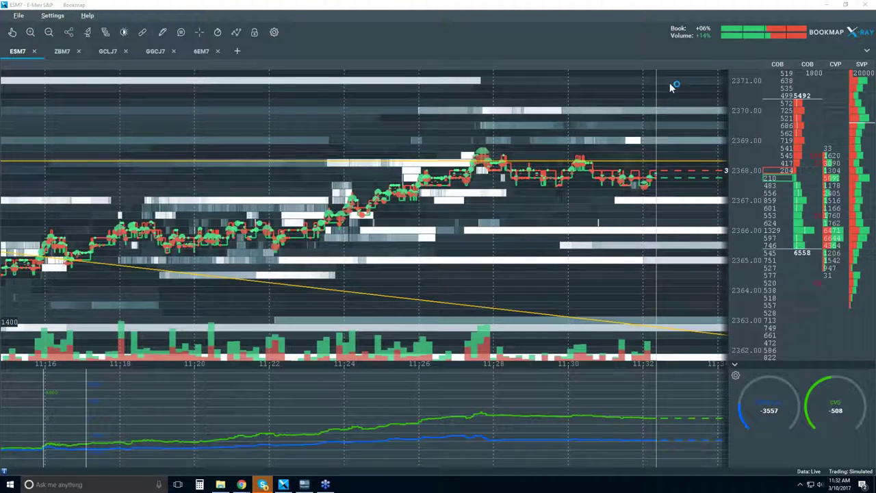
scroll(536, 156, "down", 2)
scroll(572, 156, "down", 5)
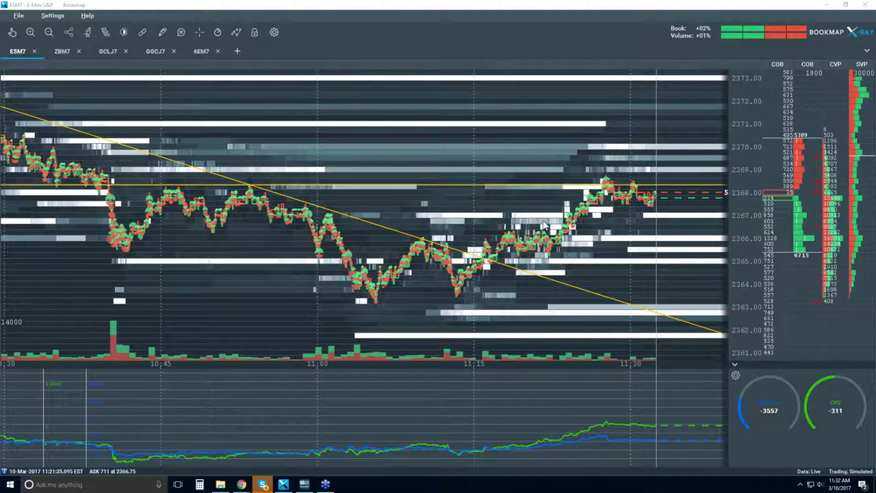
scroll(544, 225, "down", 2)
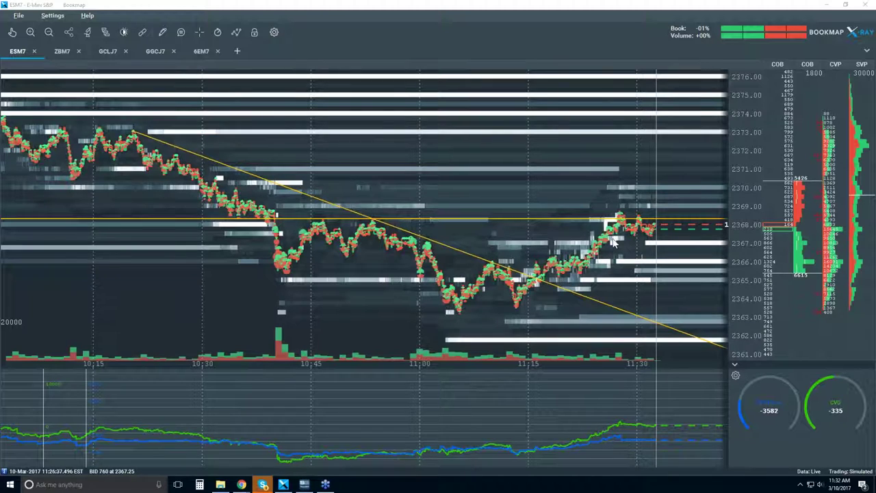
scroll(613, 232, "up", 2)
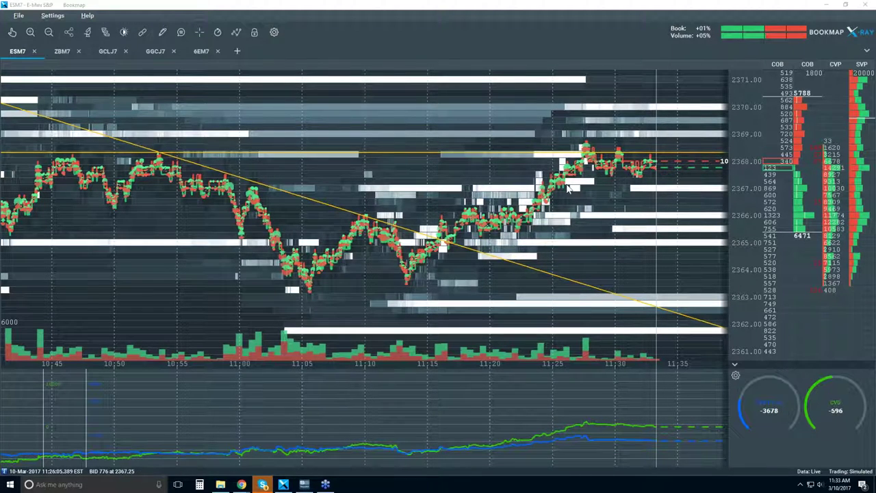
scroll(566, 188, "down", 2)
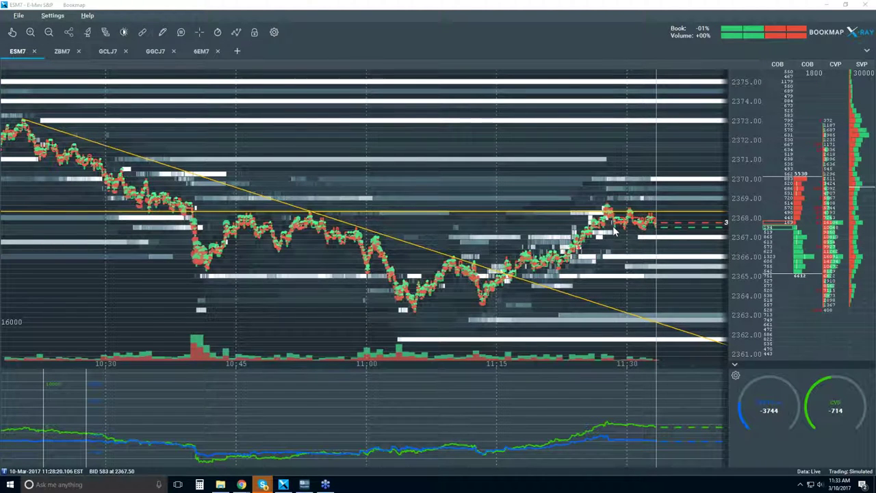
scroll(614, 228, "down", 1)
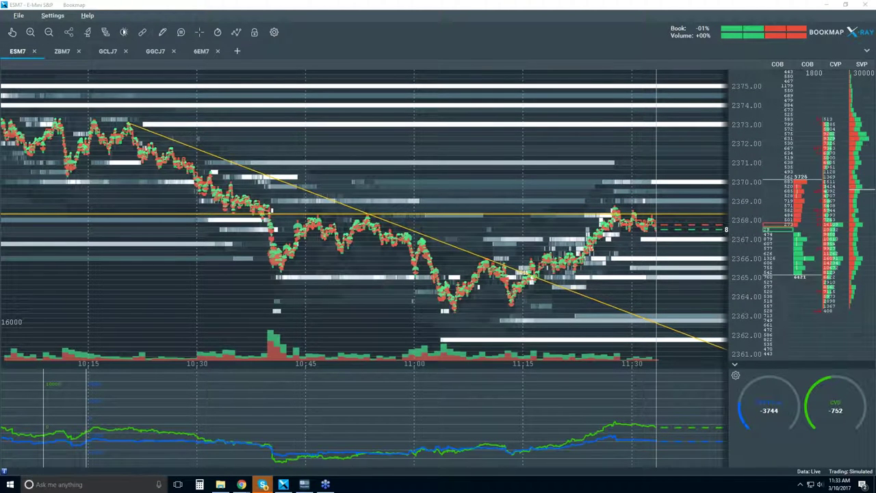
Examine the repeated price tests below the horizontal line between 11:28 and 11:34 and the large resting orders near 2367
scroll(642, 210, "up", 2)
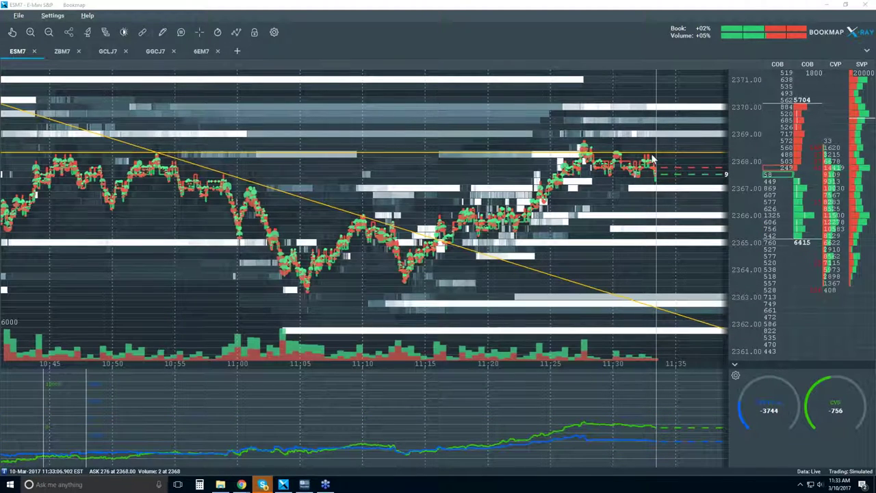
scroll(652, 159, "up", 2)
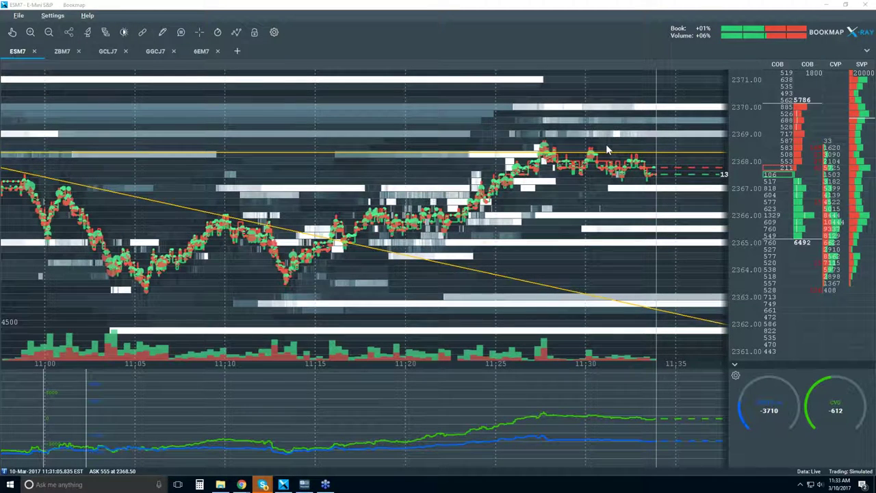
scroll(606, 132, "down", 3)
scroll(605, 134, "down", 3)
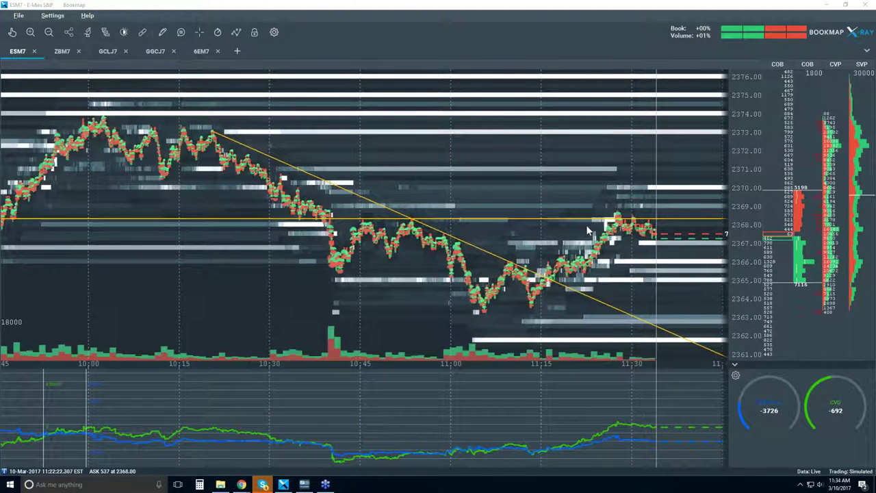
scroll(593, 232, "up", 5)
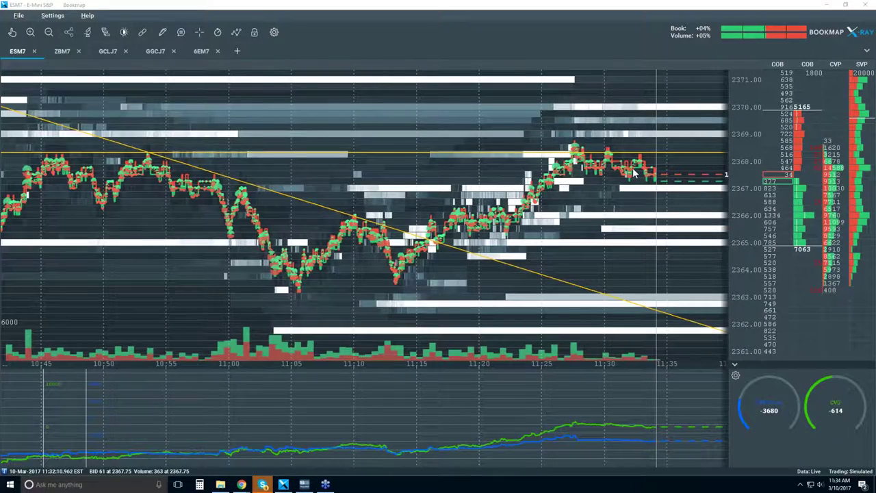
scroll(632, 169, "up", 5)
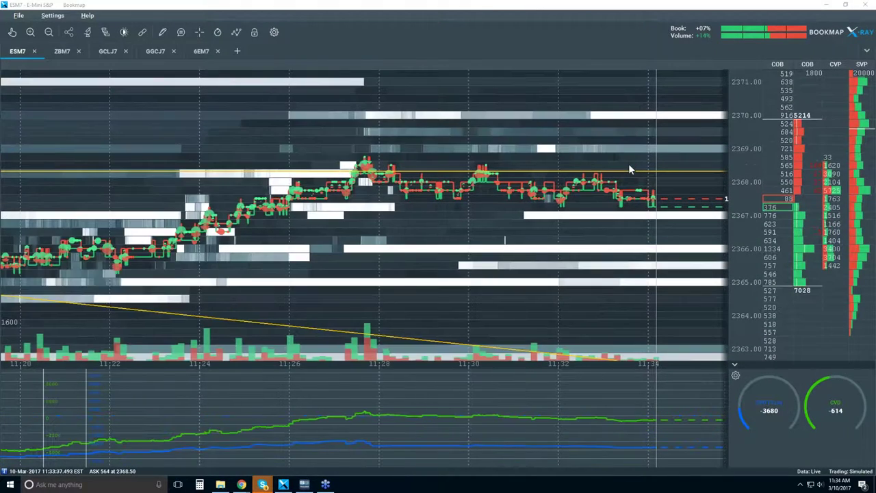
scroll(630, 165, "up", 3)
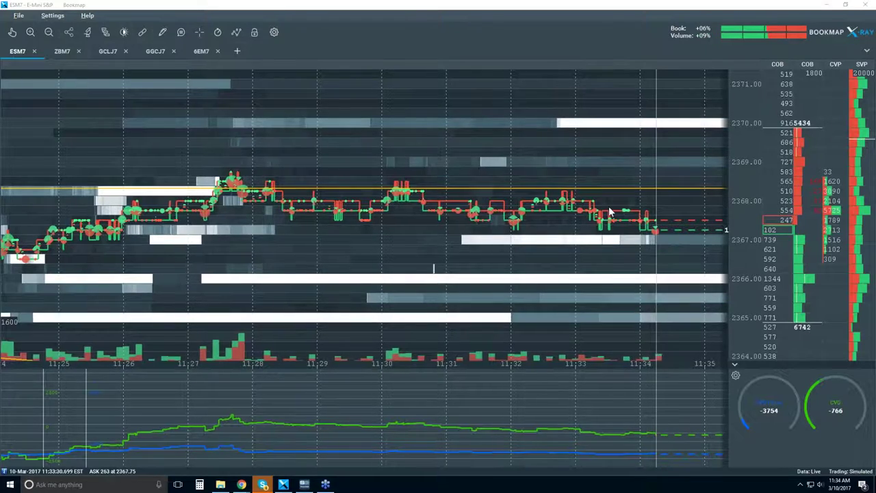
Hide the volume dots on the ESM7 chart, keeping the best bid/ask lines displayed
scroll(623, 219, "down", 5)
scroll(609, 212, "down", 1)
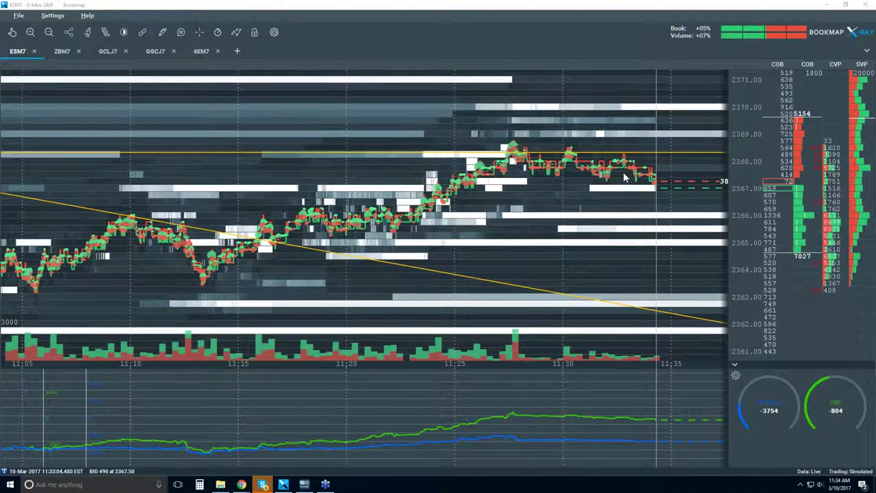
scroll(622, 177, "down", 3)
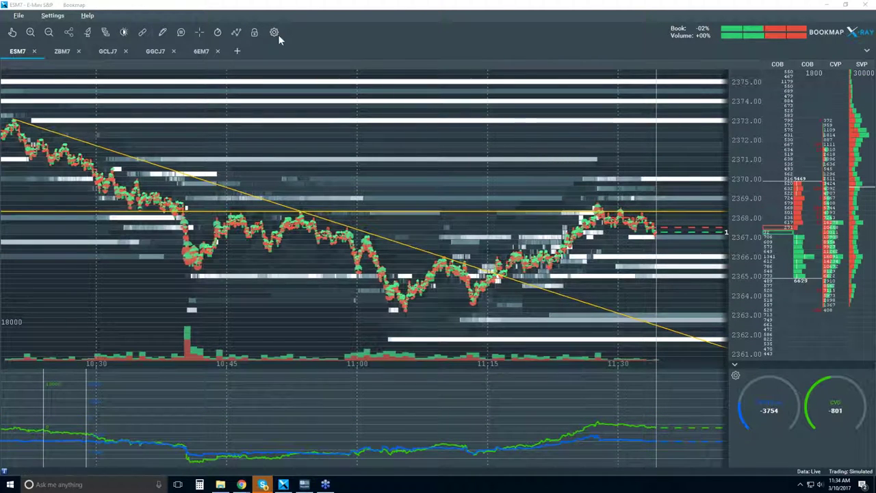
left_click(235, 31)
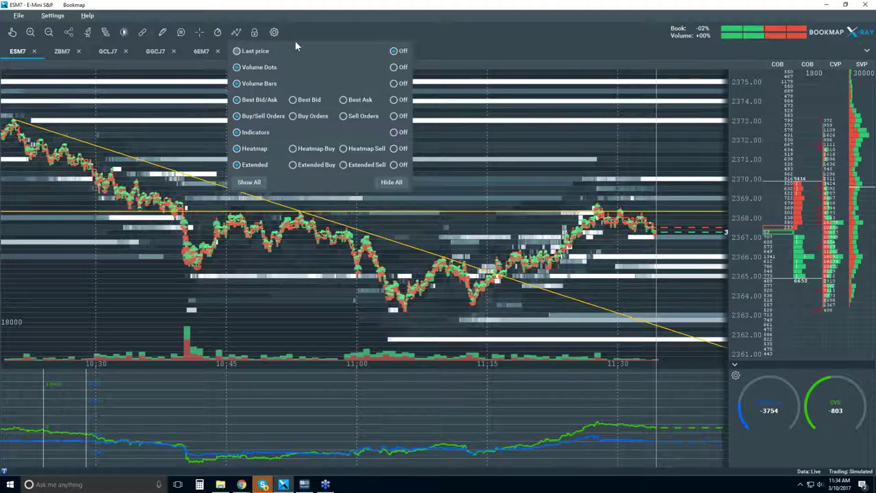
left_click(394, 68)
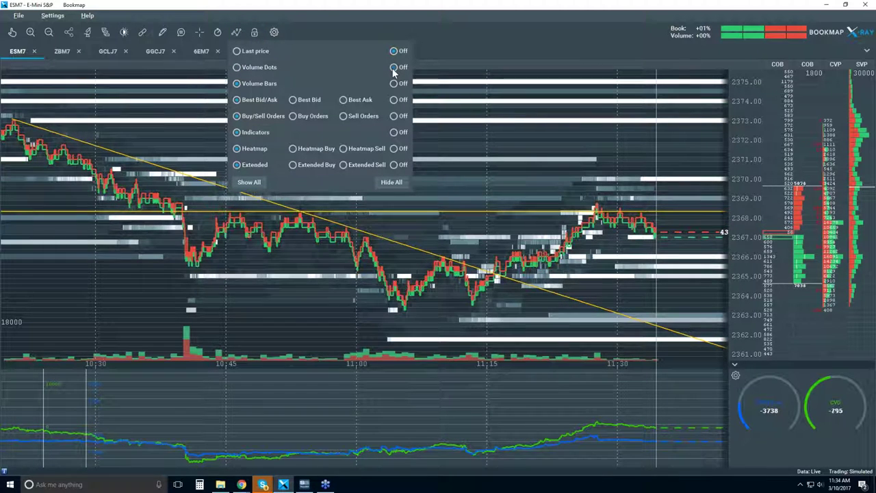
left_click(527, 145)
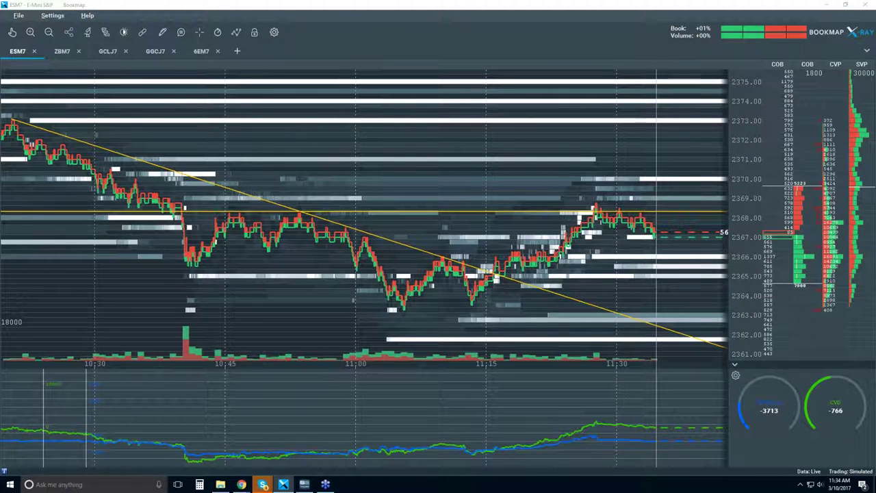
Examine the bare bid/ask lines against the trend line, the horizontal line and the large resting orders since 10:00
scroll(565, 218, "down", 2)
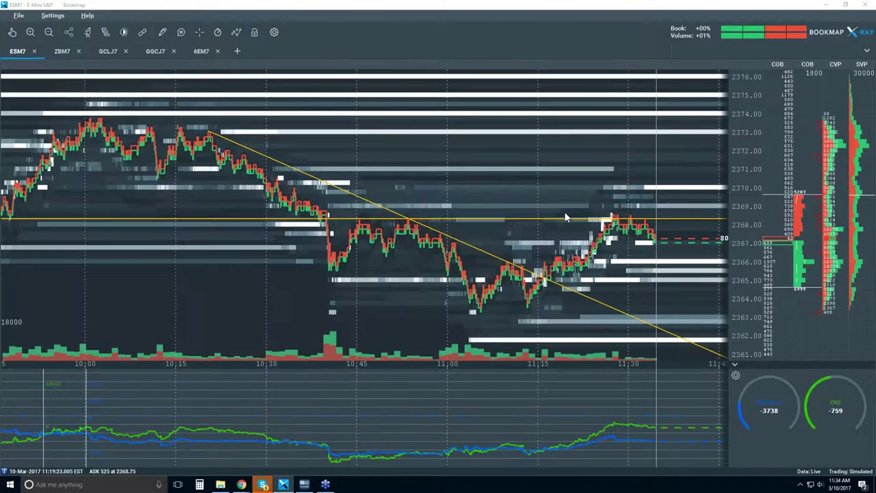
scroll(566, 218, "up", 3)
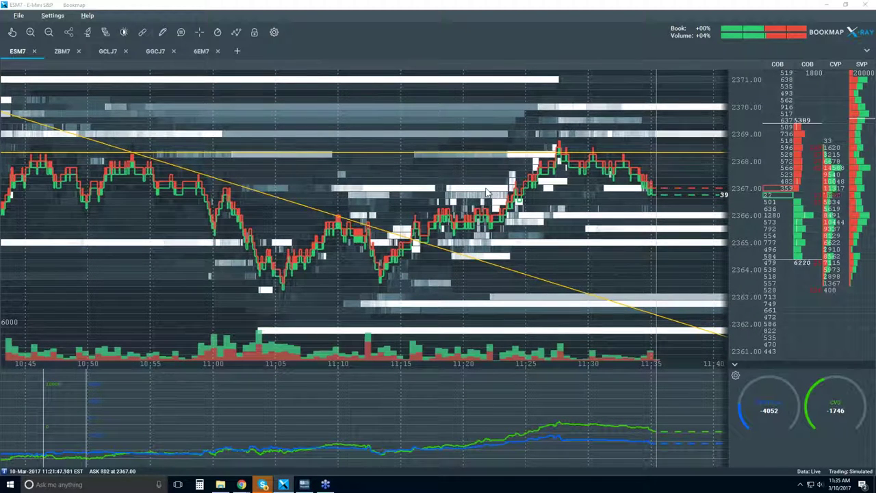
scroll(486, 190, "down", 2)
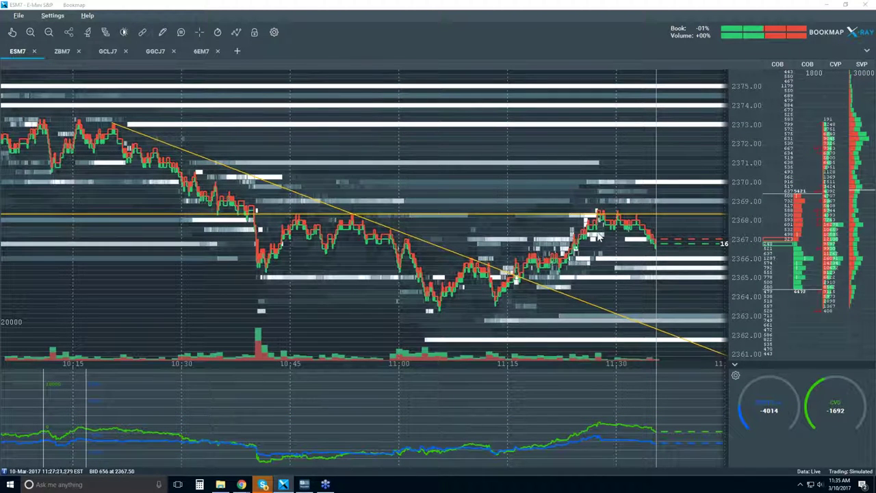
scroll(615, 236, "up", 2)
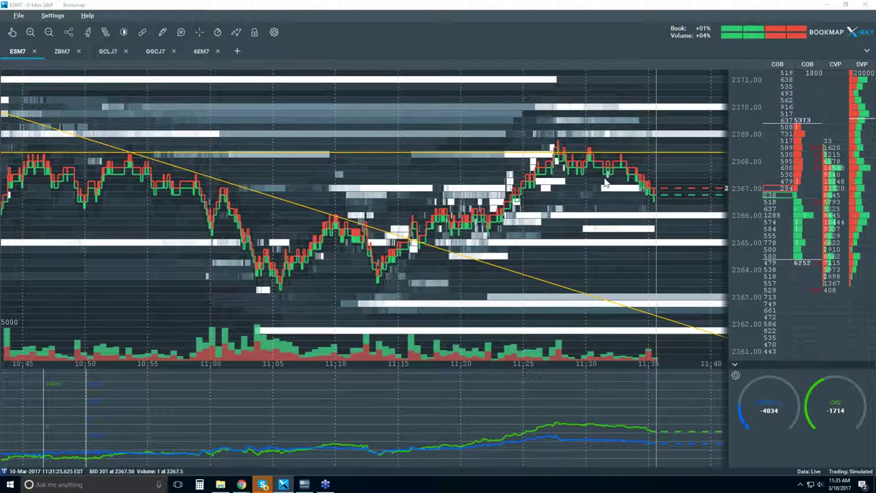
scroll(604, 195, "down", 1)
scroll(606, 198, "down", 1)
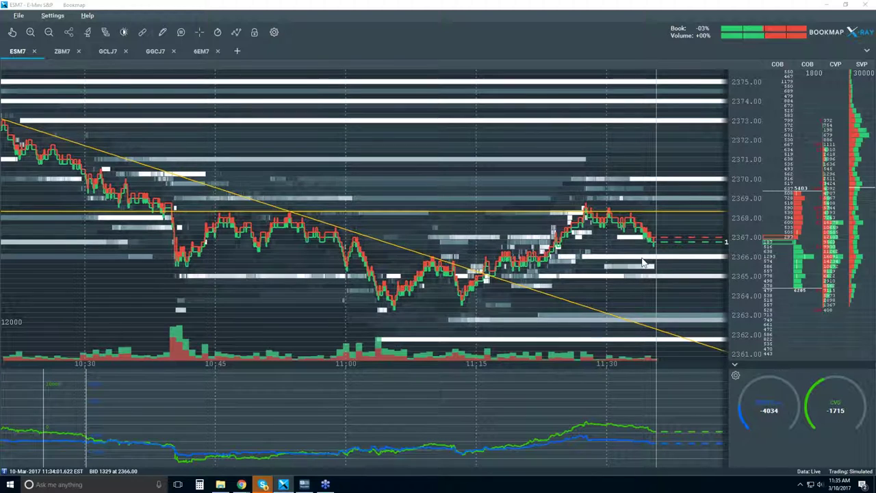
scroll(623, 234, "up", 1)
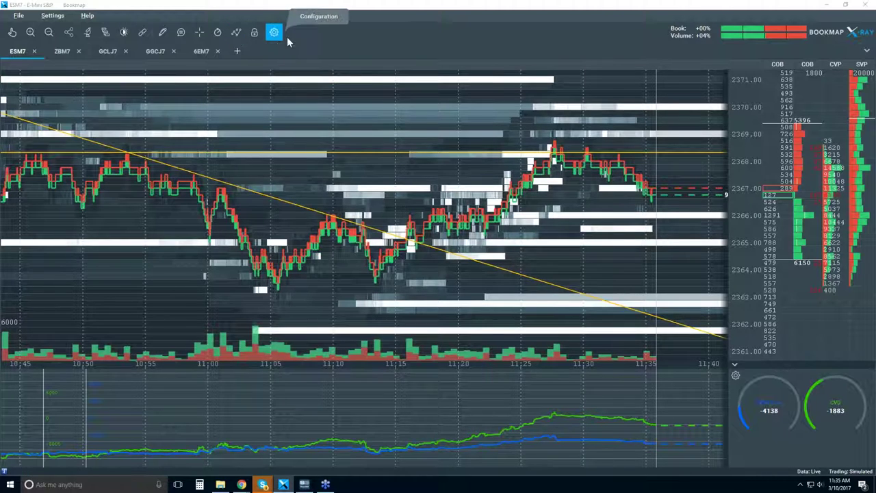
Show the volume dots on the ESM7 chart again
left_click(236, 32)
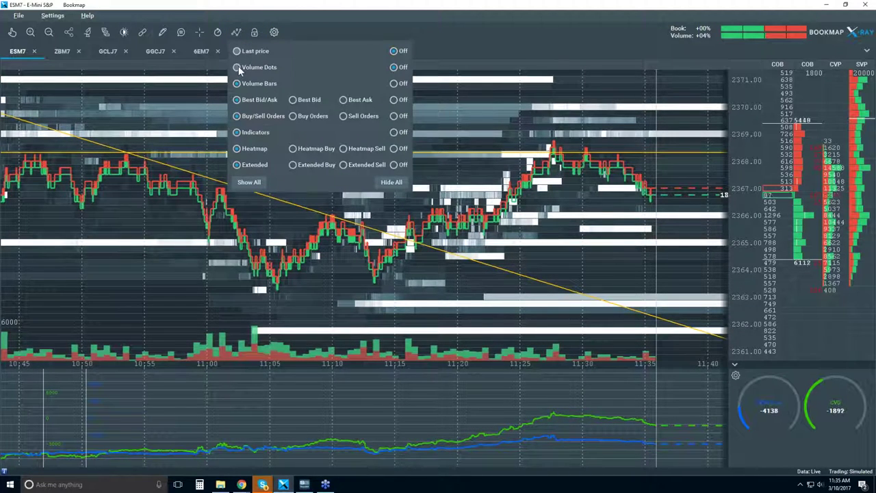
left_click(237, 67)
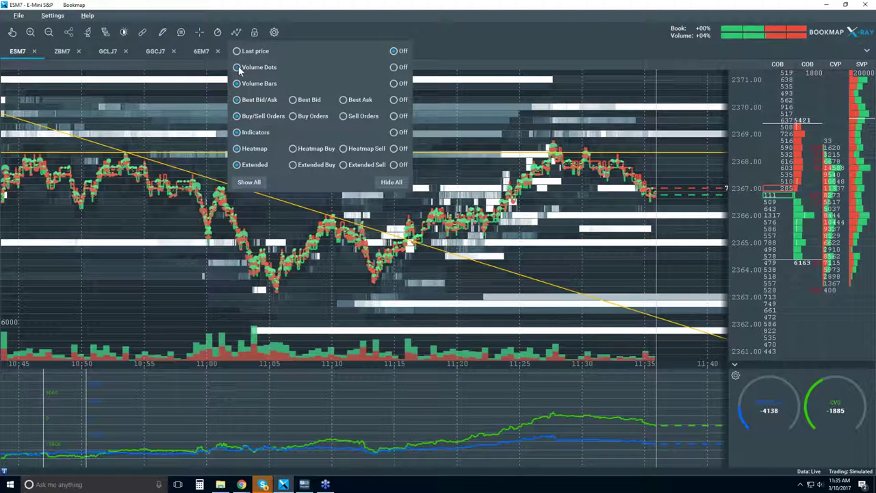
left_click(477, 122)
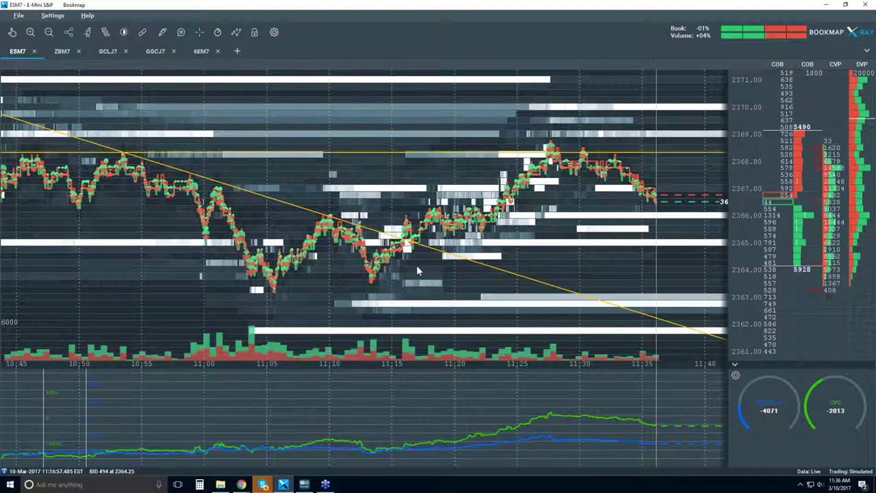
scroll(424, 256, "down", 1)
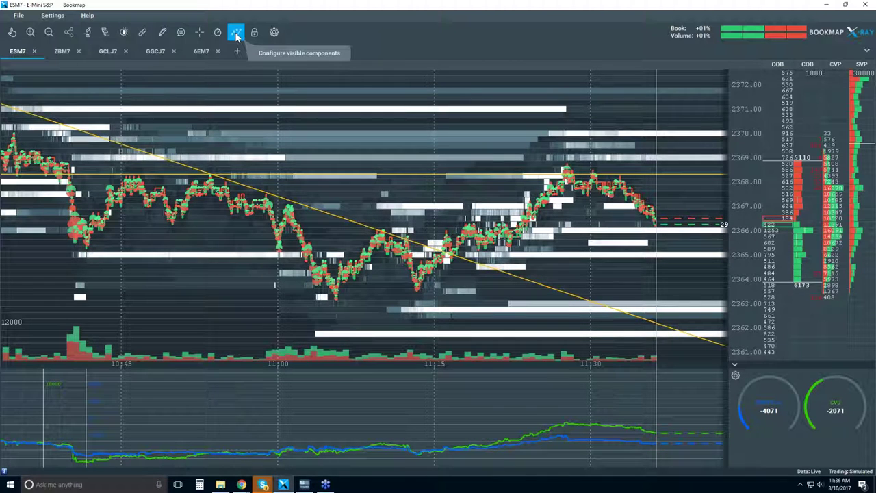
left_click(236, 34)
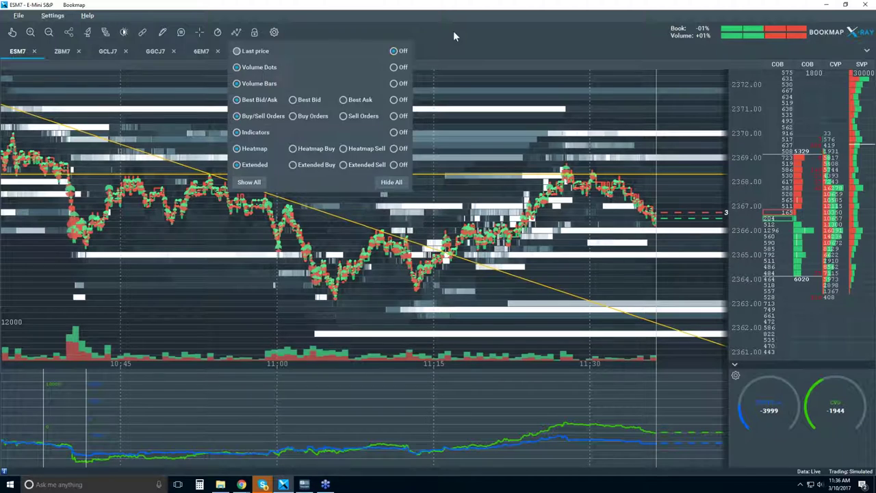
left_click(88, 32)
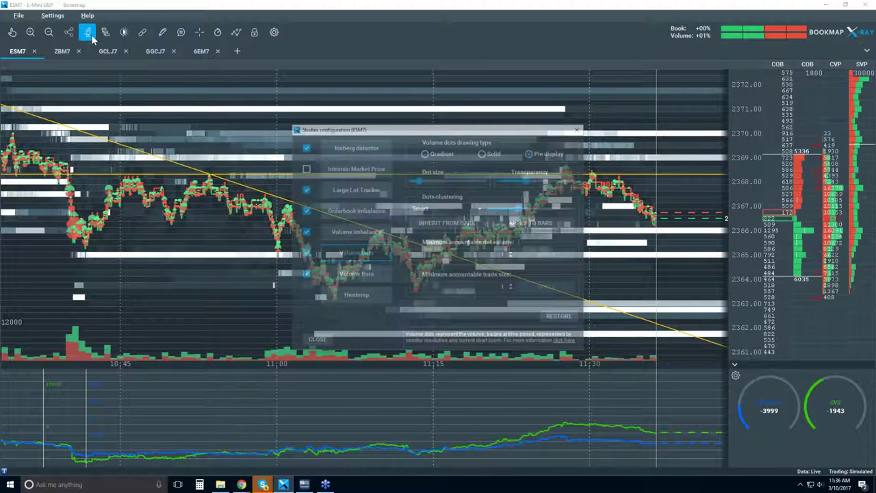
left_click(308, 257)
left_click(304, 254)
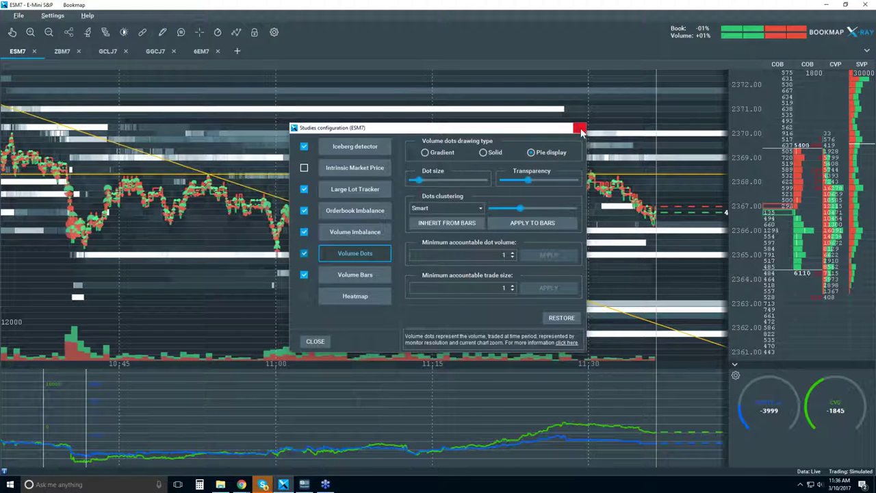
left_click(580, 129)
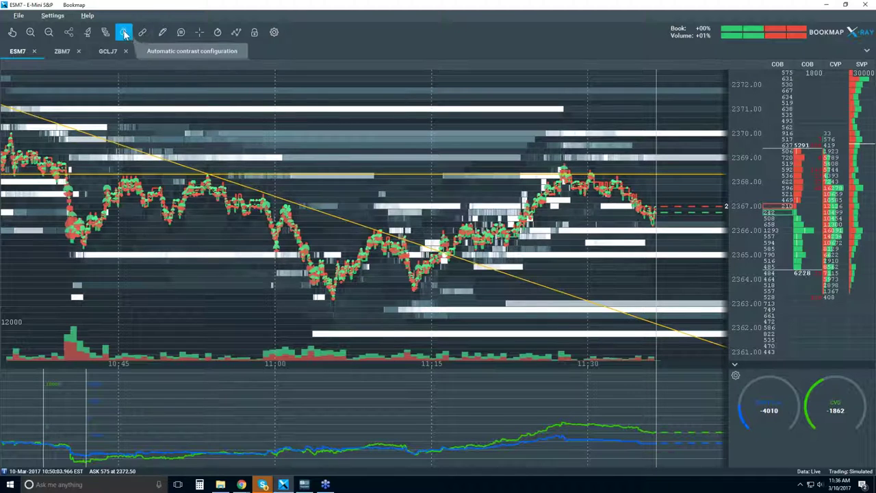
Turn off the heatmap and the extended order levels on the ESM7 chart, keeping the volume dots and drawn lines displayed
left_click(238, 34)
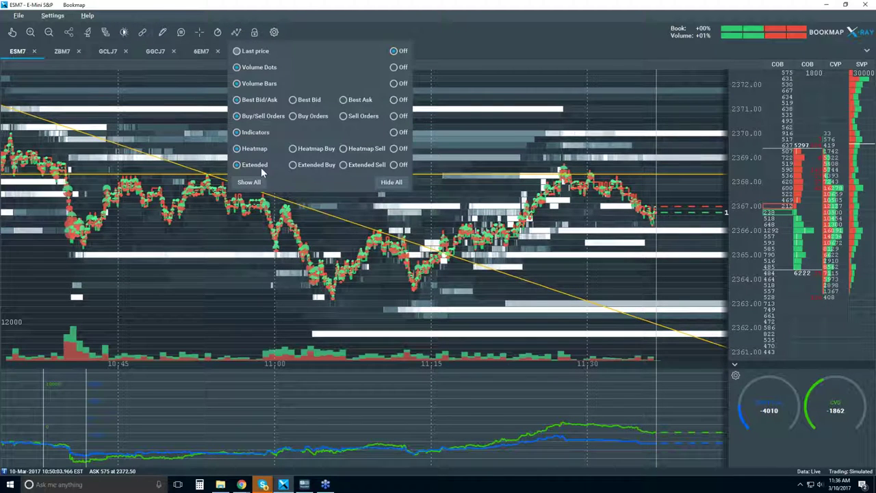
left_click(394, 163)
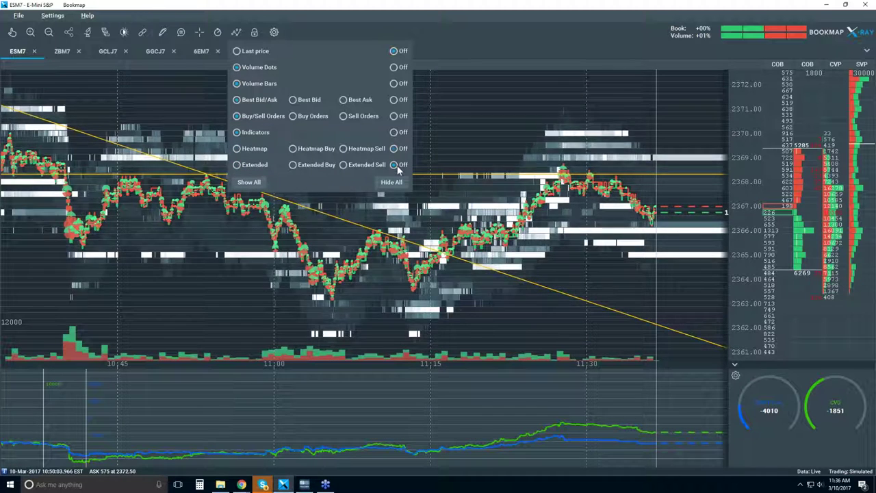
left_click(394, 148)
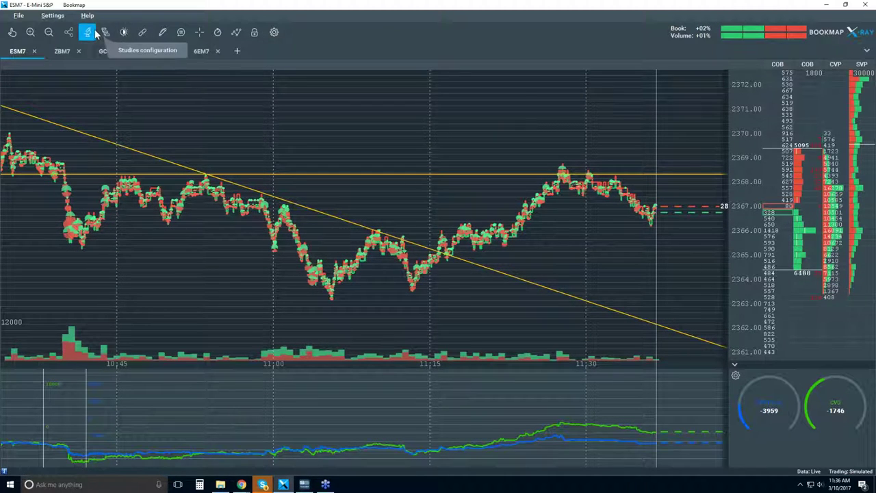
Increase the dot size of the ESM7 volume dots slightly in the studies configuration, keeping the pie display
left_click(124, 32)
left_click(561, 319)
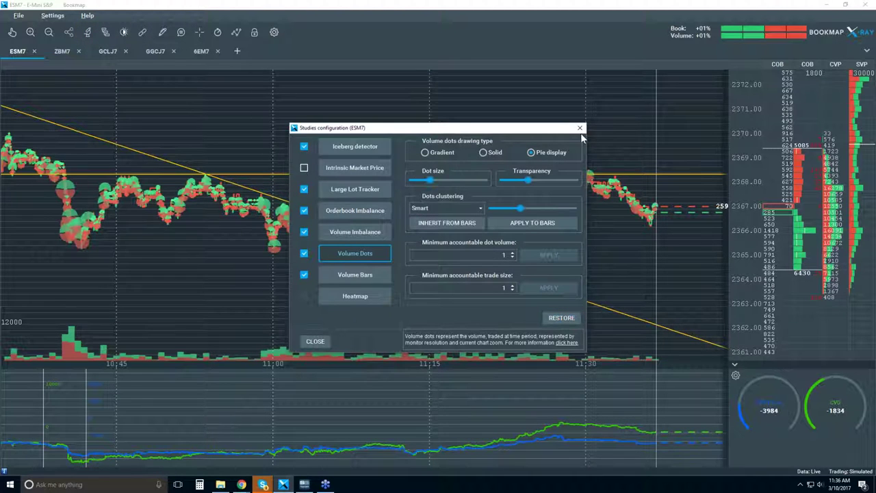
left_click(580, 128)
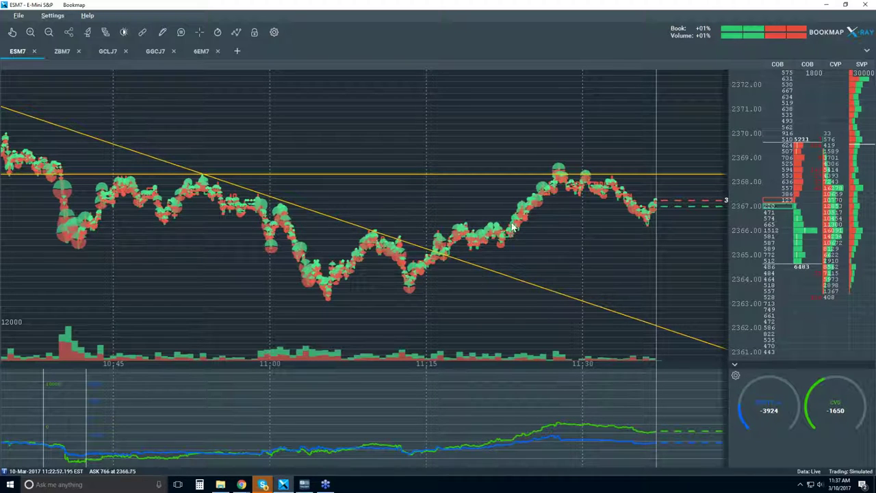
Examine the enlarged volume dots at the price turns against the trend line and horizontal line between 10:45 and 11:38
scroll(552, 160, "up", 3)
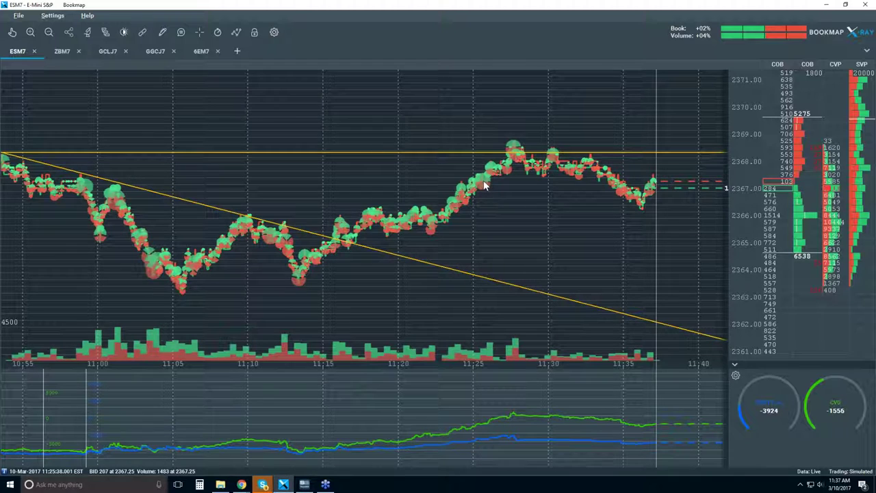
scroll(249, 232, "down", 5)
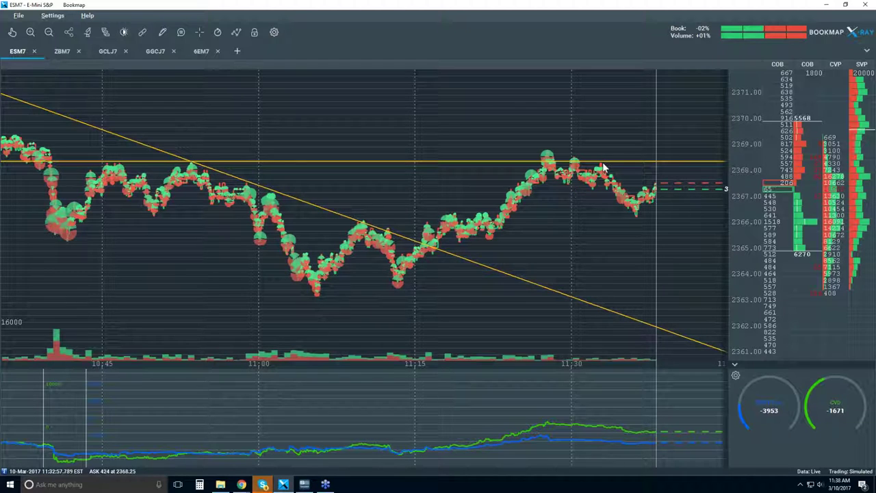
scroll(478, 179, "up", 1)
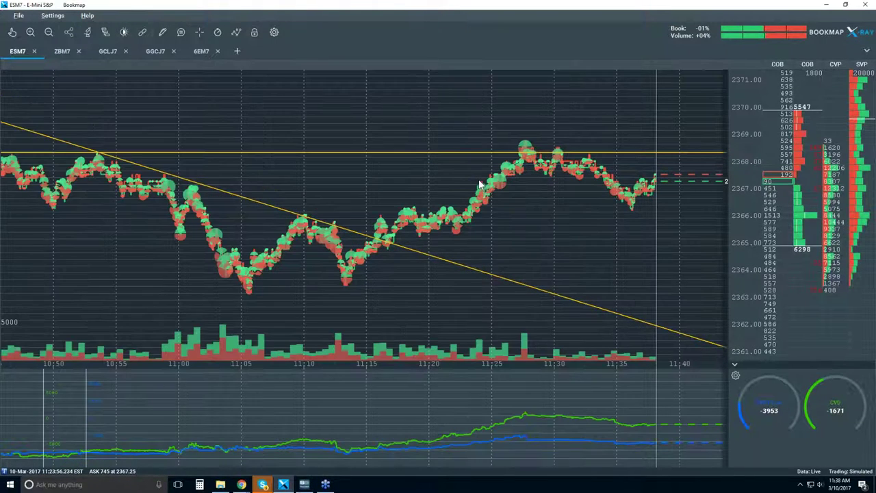
scroll(479, 183, "up", 1)
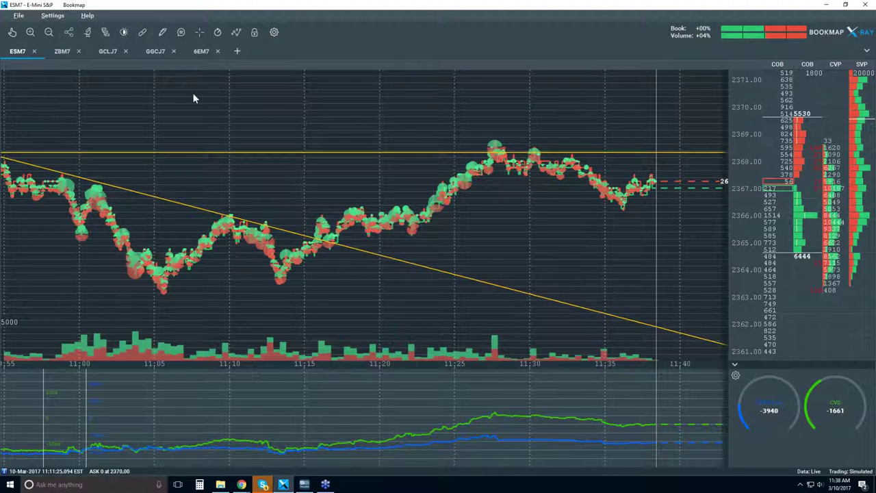
Show the heatmap and the extended order levels on the ESM7 chart again
left_click(236, 34)
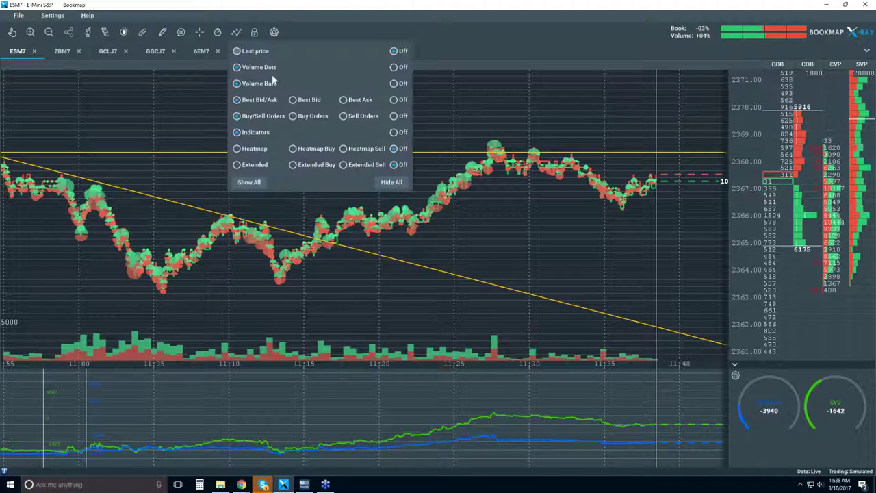
left_click(241, 165)
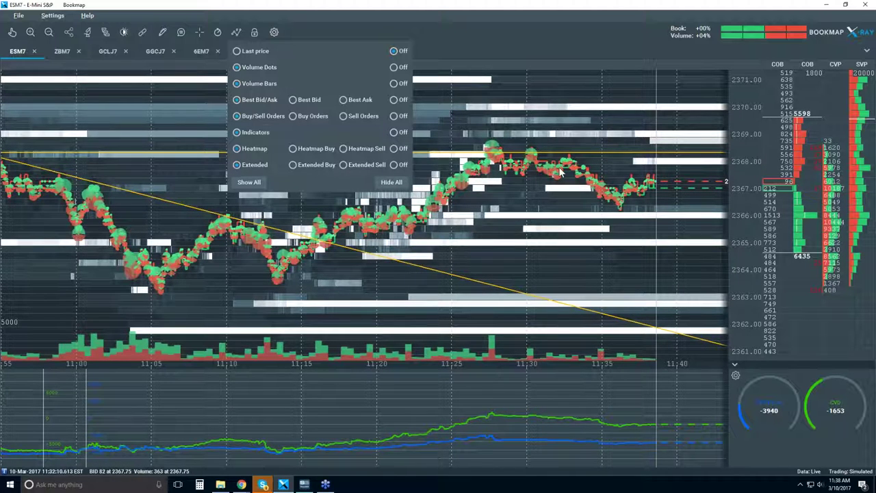
left_click(626, 144)
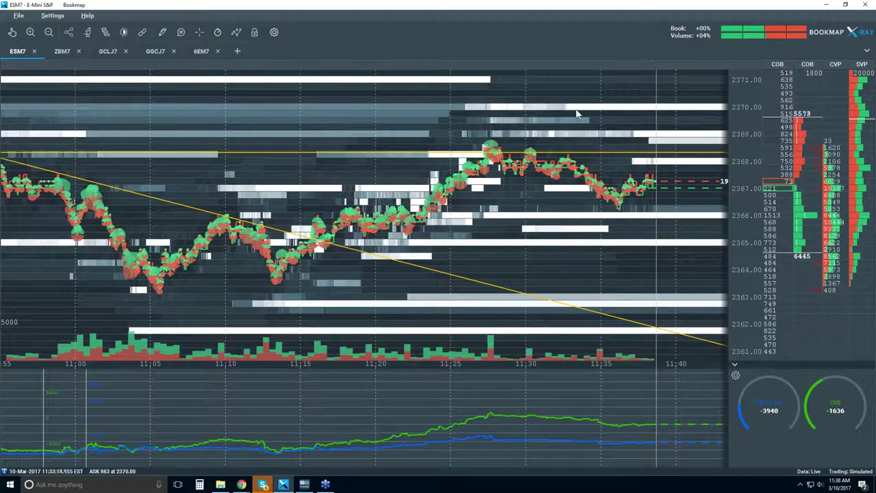
double_click(599, 8)
left_click(481, 33)
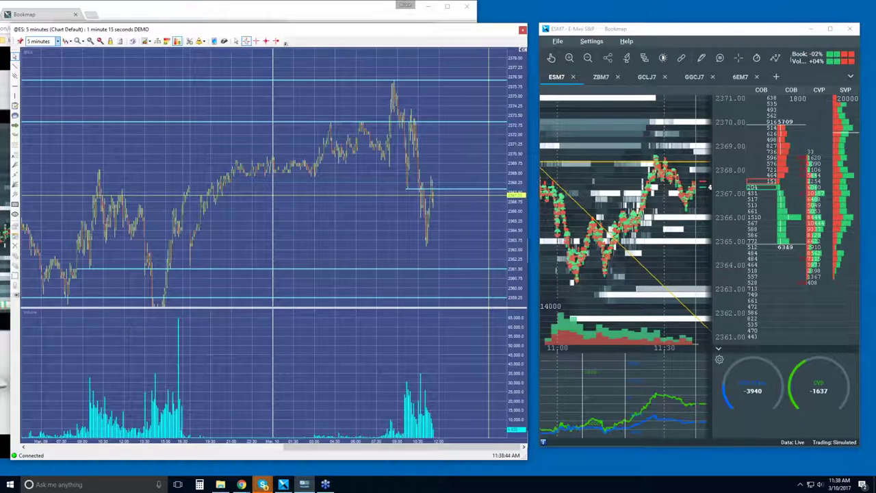